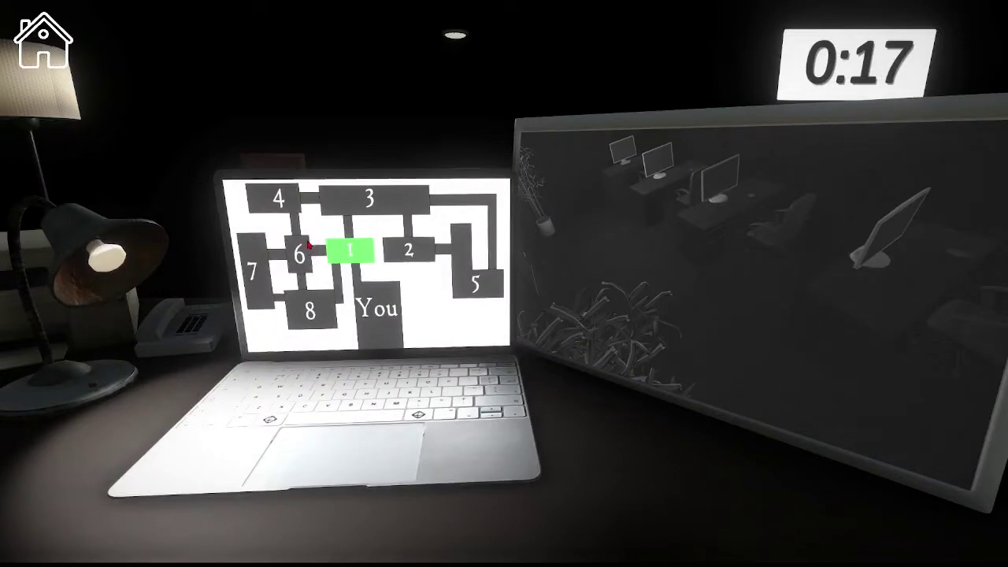
left_click(302, 256)
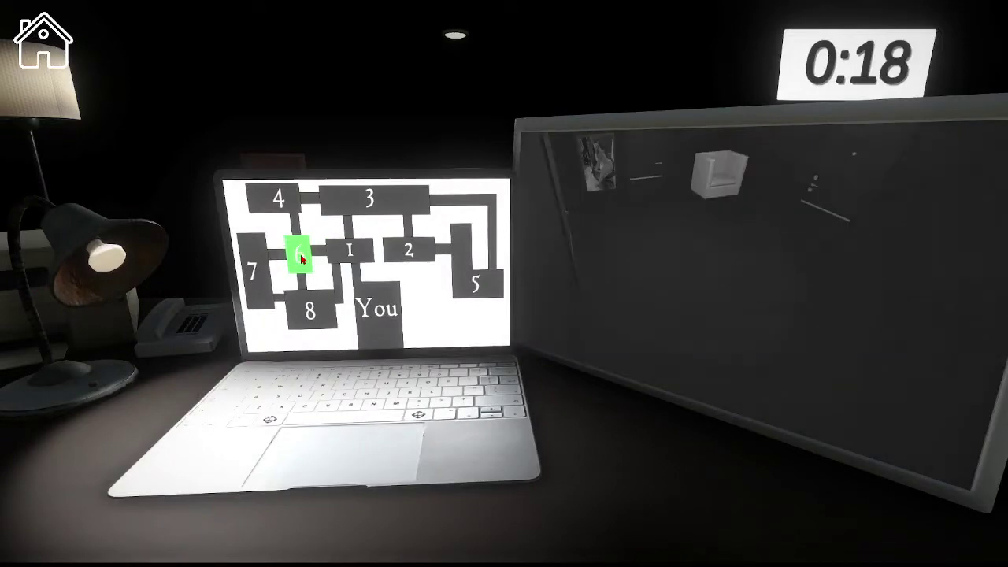
left_click(312, 303)
left_click(408, 251)
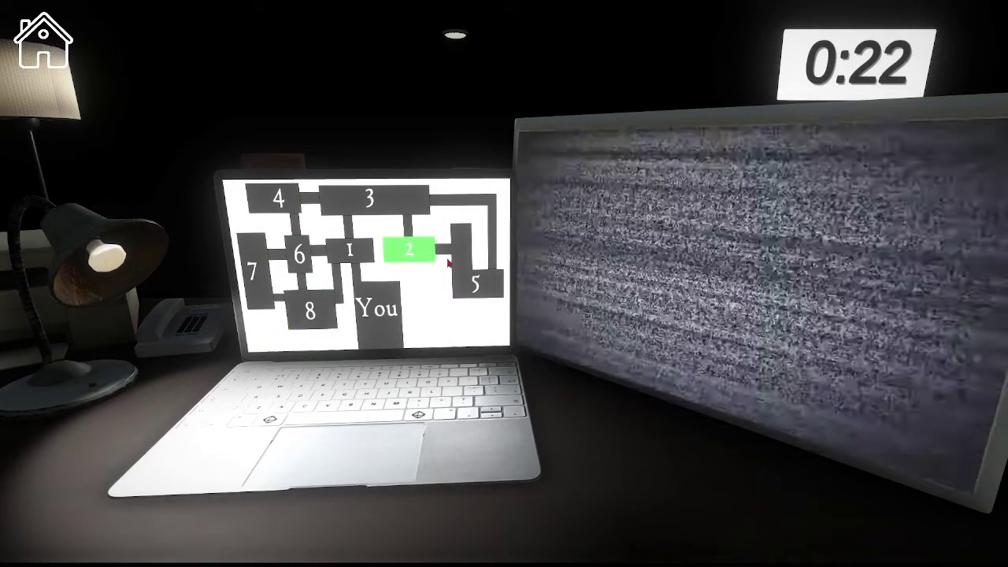
left_click(477, 279)
left_click(396, 196)
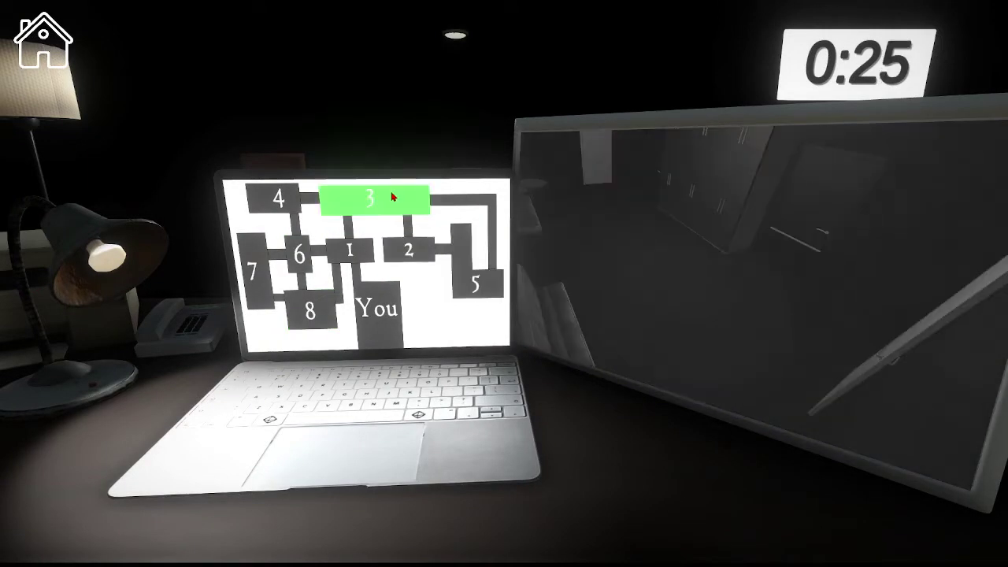
left_click(287, 204)
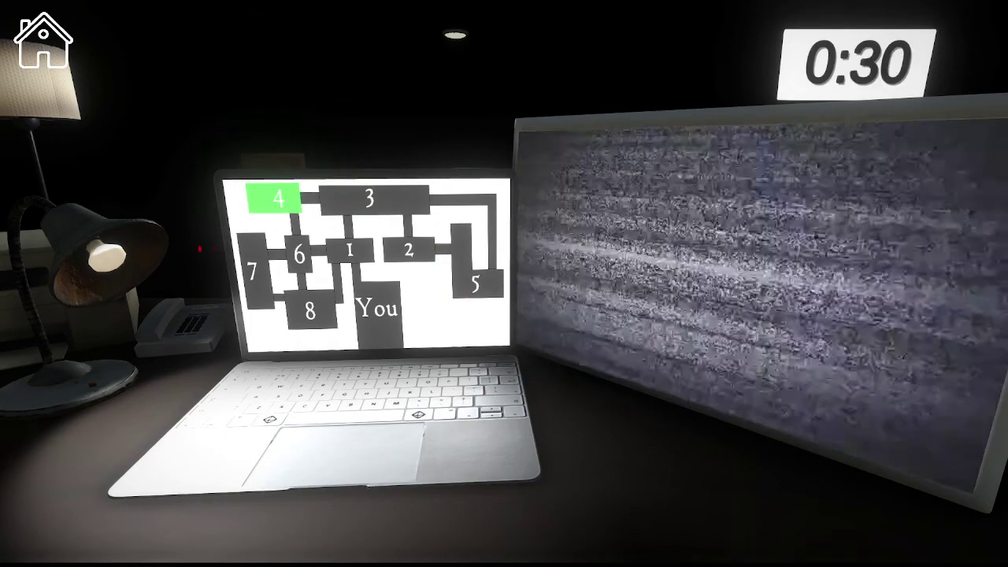
key("space")
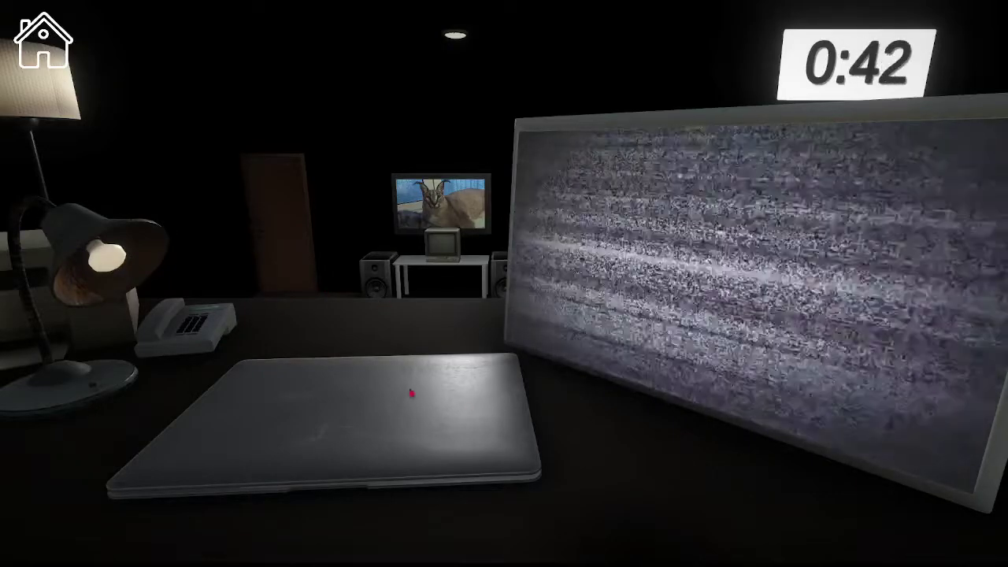
left_click(410, 402)
left_click(255, 272)
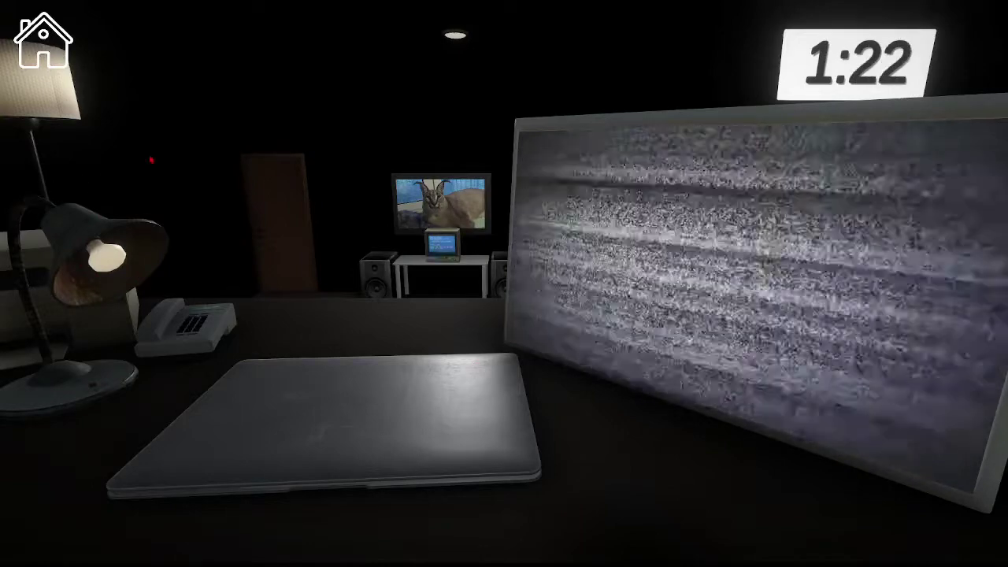
left_click(472, 363)
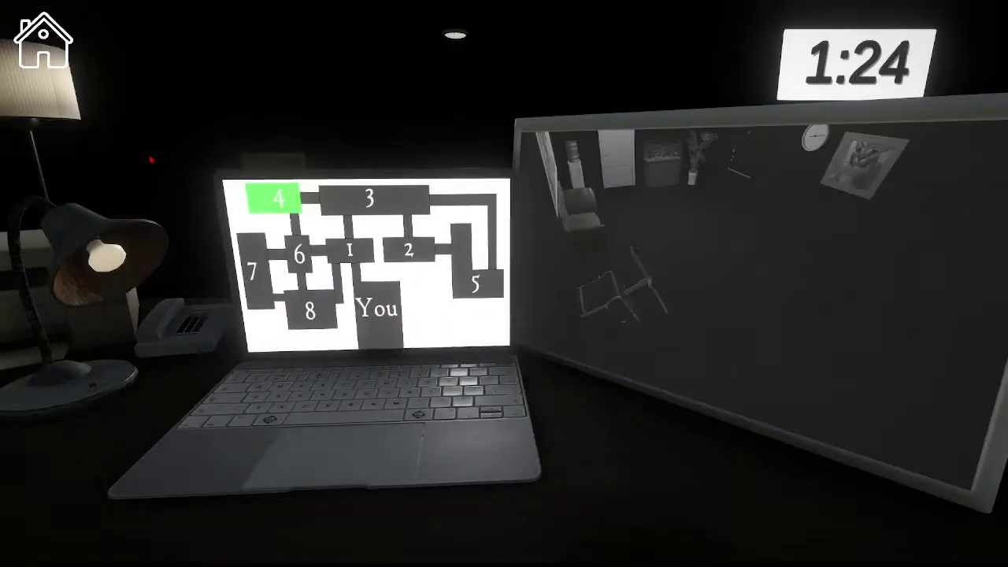
left_click(368, 201)
left_click(351, 250)
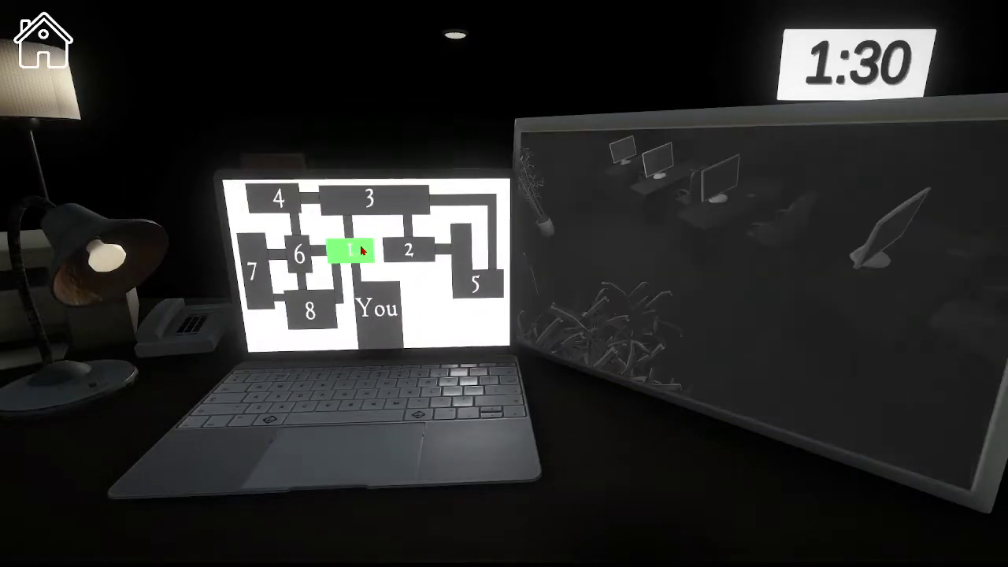
left_click(399, 249)
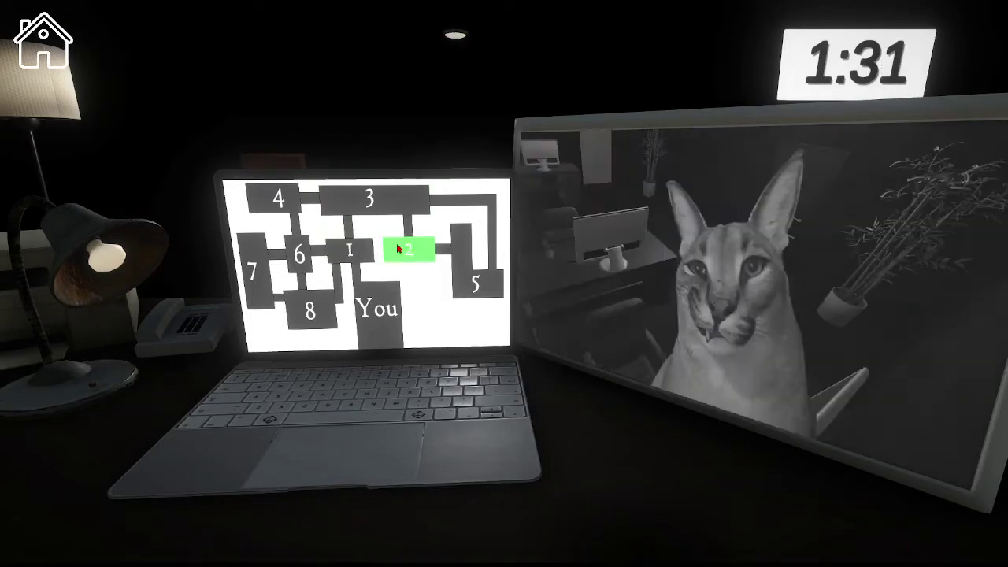
left_click(661, 277)
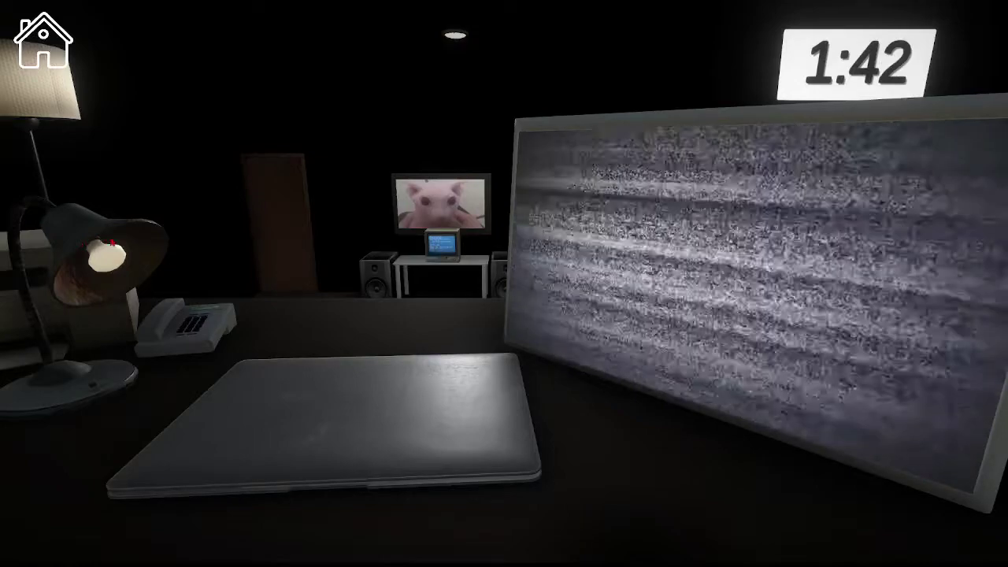
left_click(419, 400)
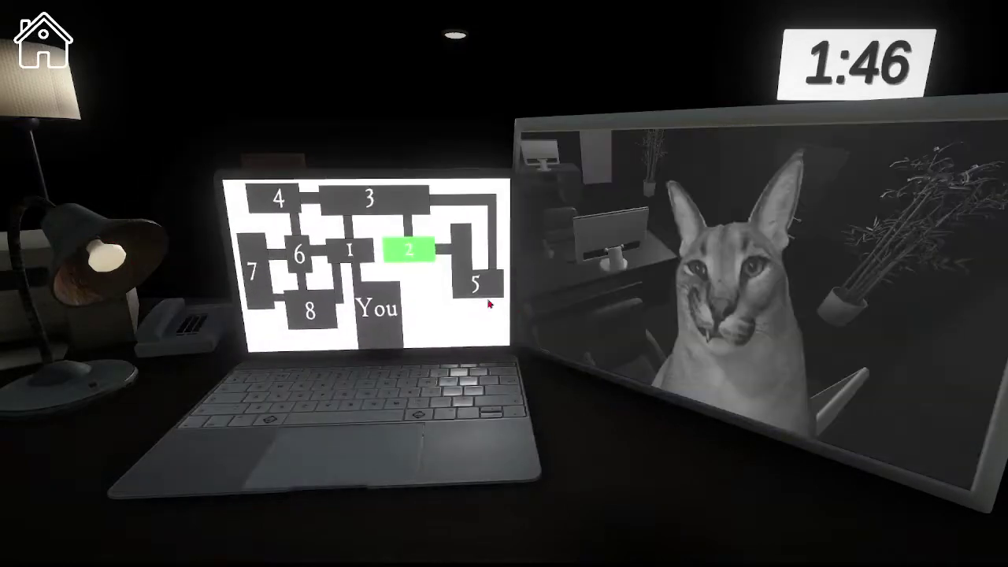
left_click(697, 254)
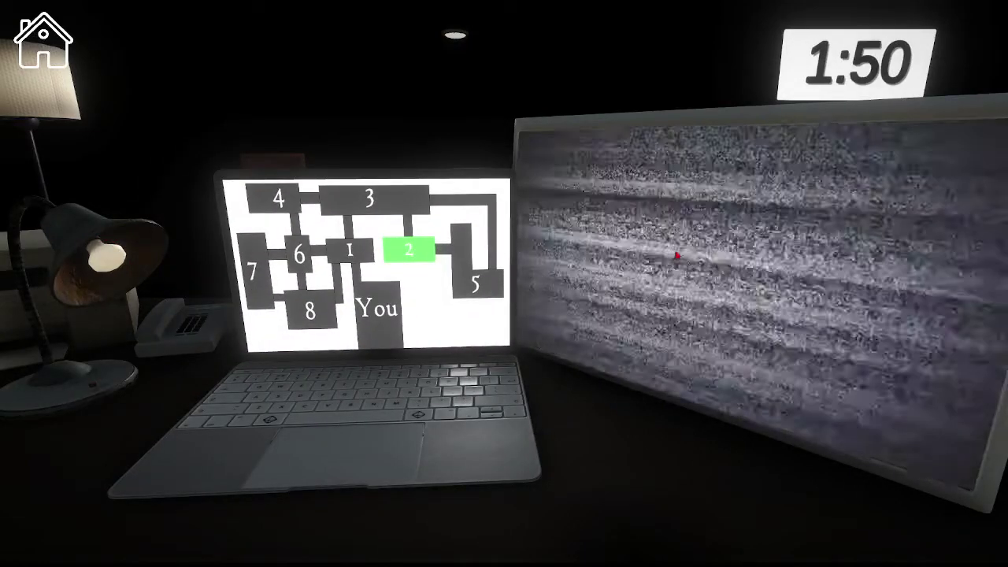
left_click(520, 315)
left_click(315, 425)
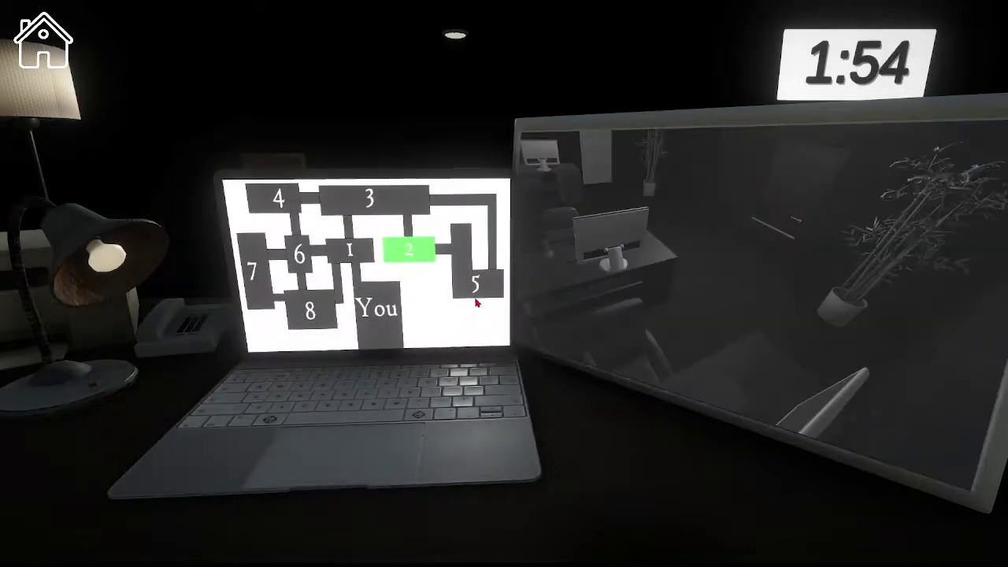
left_click(476, 283)
left_click(347, 250)
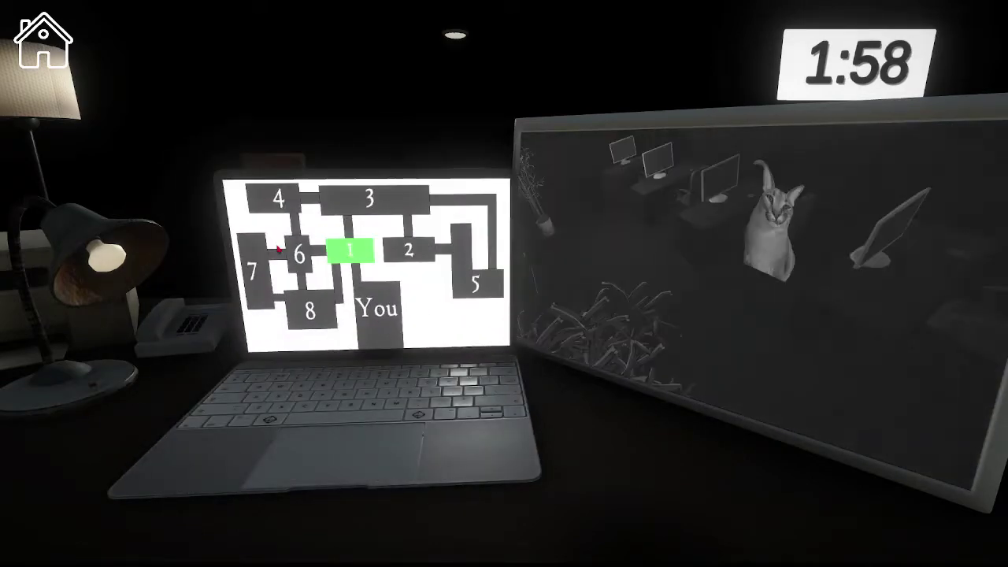
left_click(323, 246)
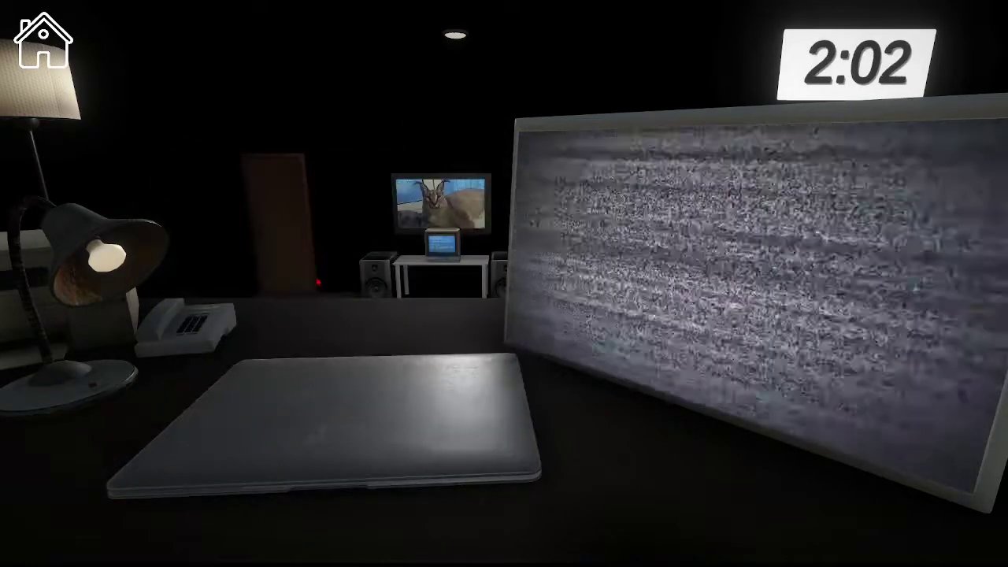
left_click(323, 425)
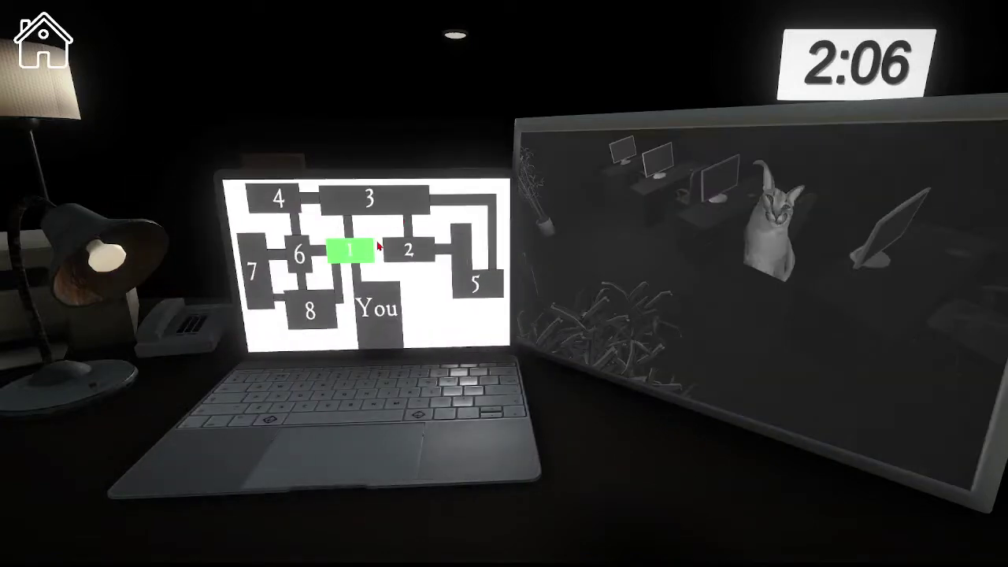
left_click(282, 241)
left_click(323, 426)
left_click(323, 247)
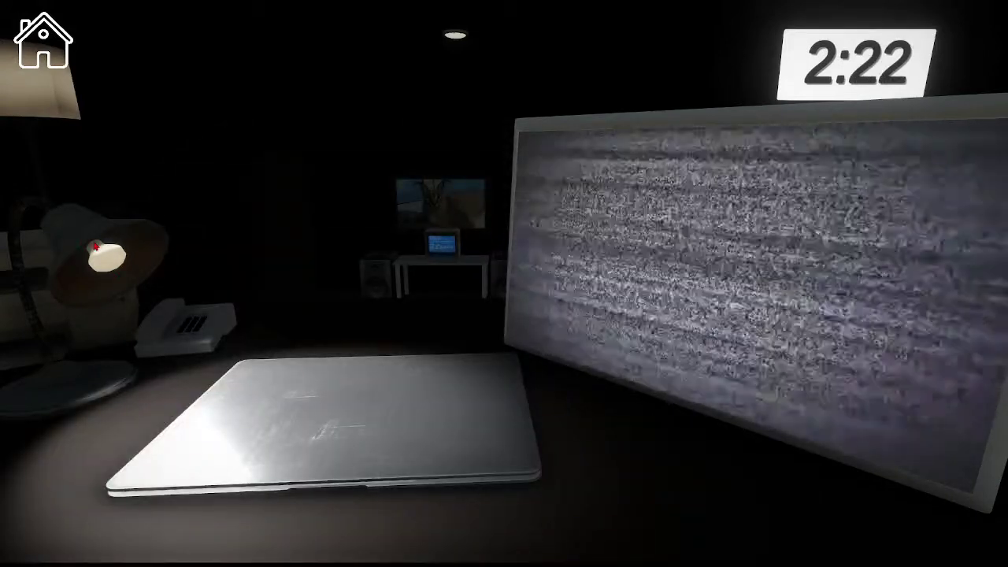
left_click(265, 388)
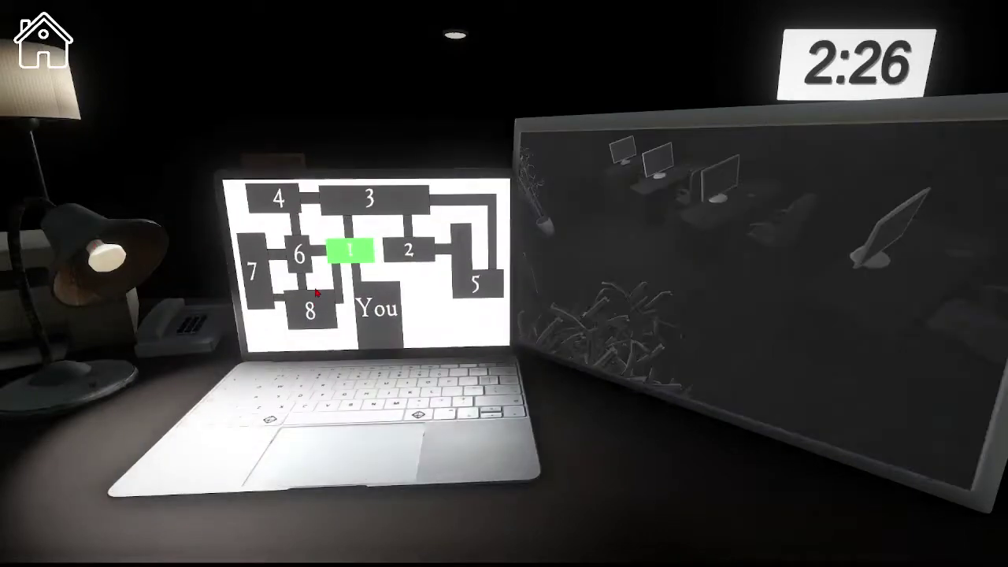
left_click(430, 250)
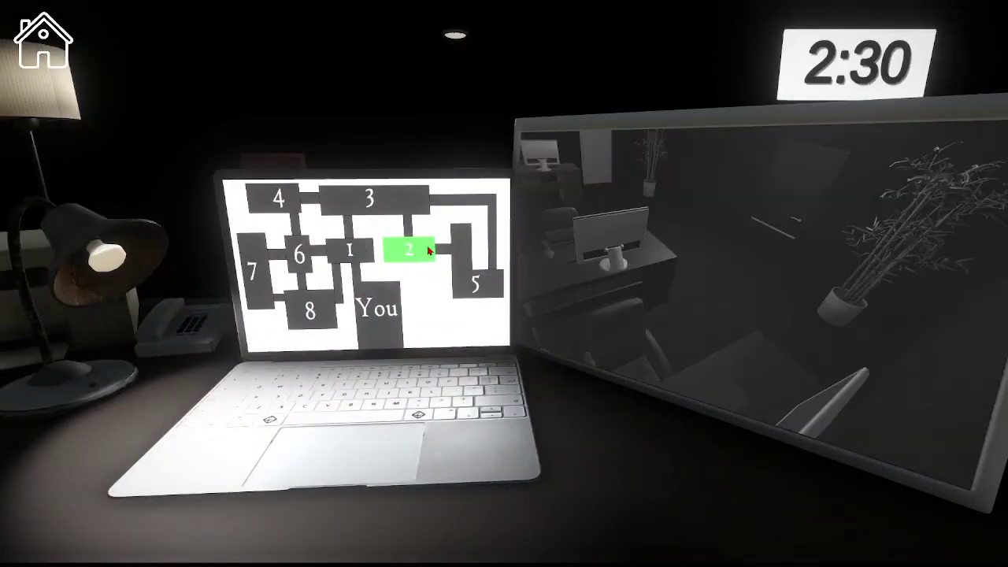
left_click(494, 296)
left_click(299, 253)
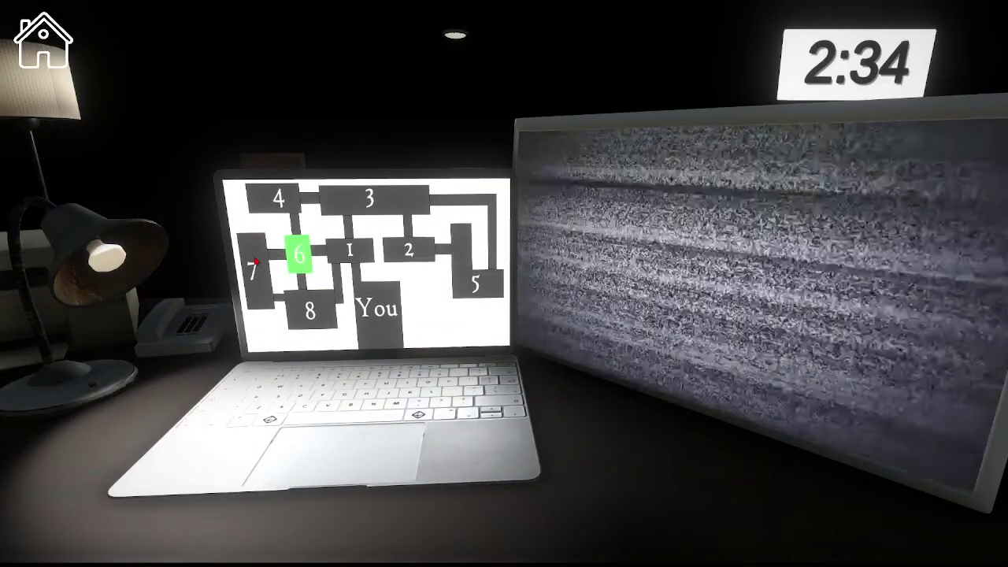
left_click(260, 261)
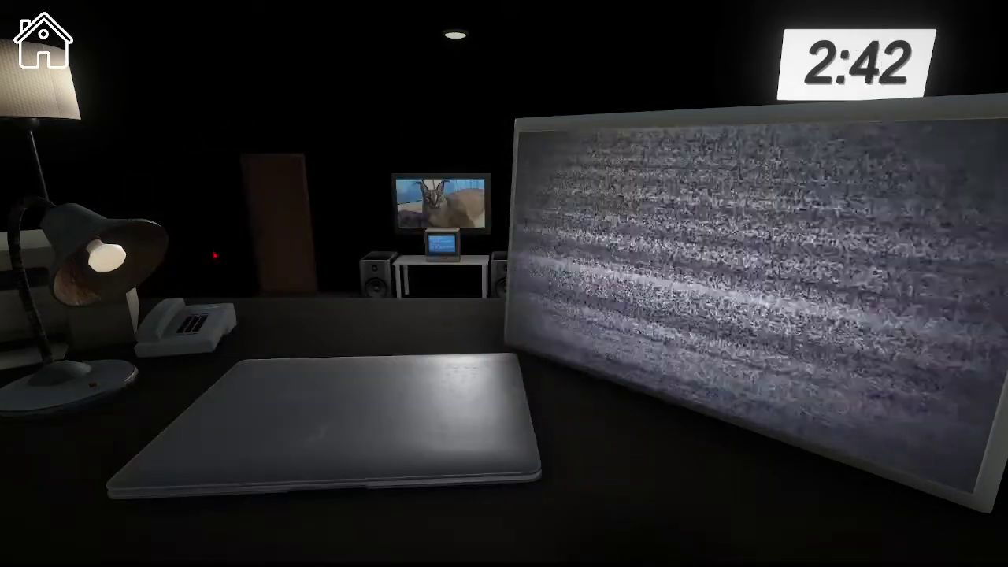
left_click(214, 255)
left_click(410, 250)
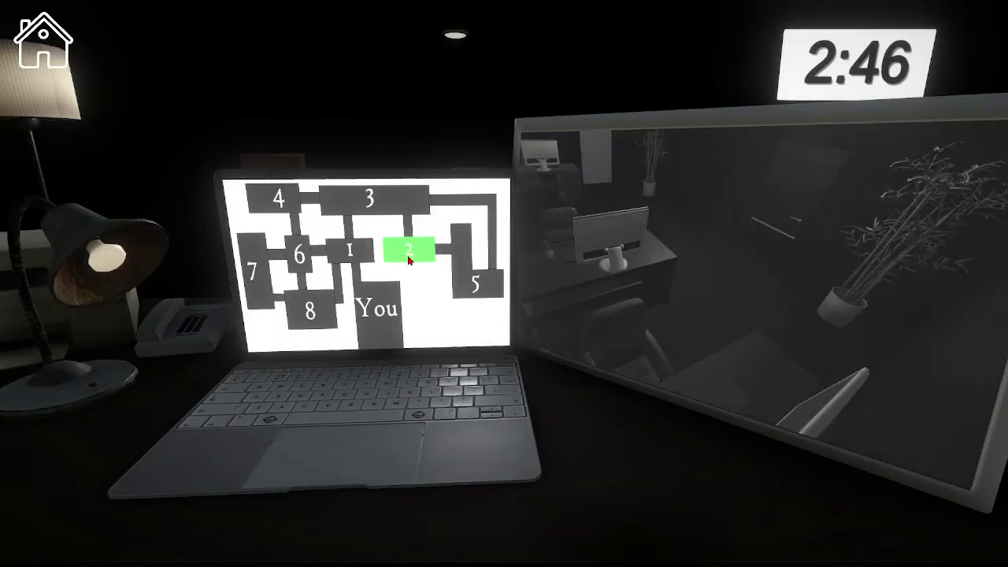
left_click(278, 199)
left_click(257, 267)
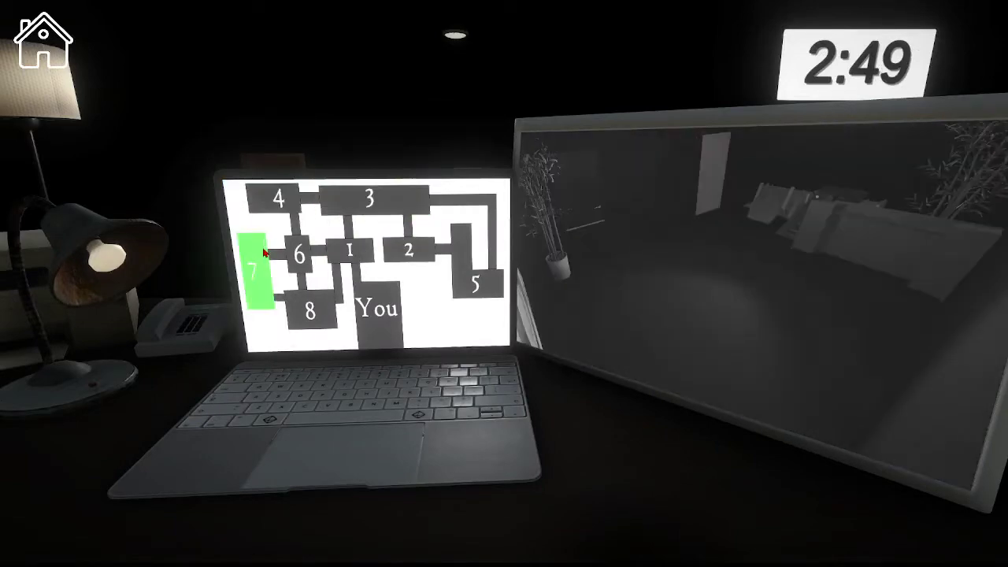
left_click(324, 313)
left_click(555, 298)
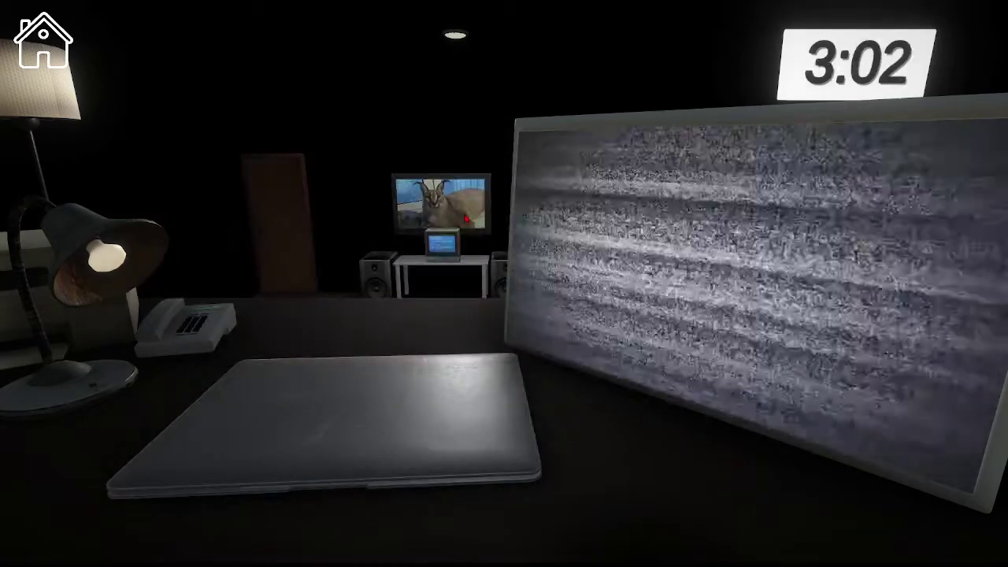
- Check camera rooms 2, 5 and 1 on the laptop, then shut it
left_click(331, 426)
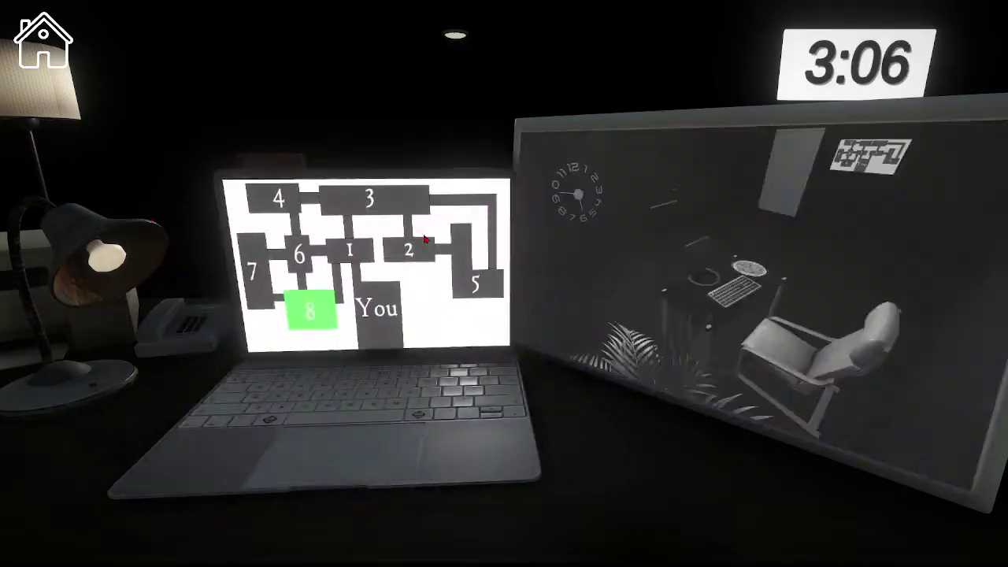
left_click(433, 250)
left_click(470, 295)
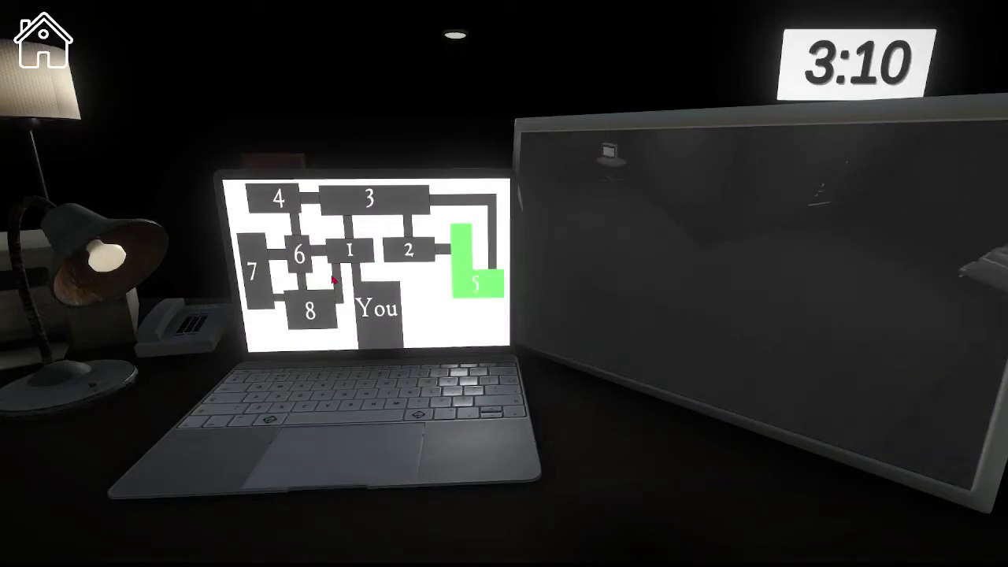
left_click(347, 252)
right_click(277, 261)
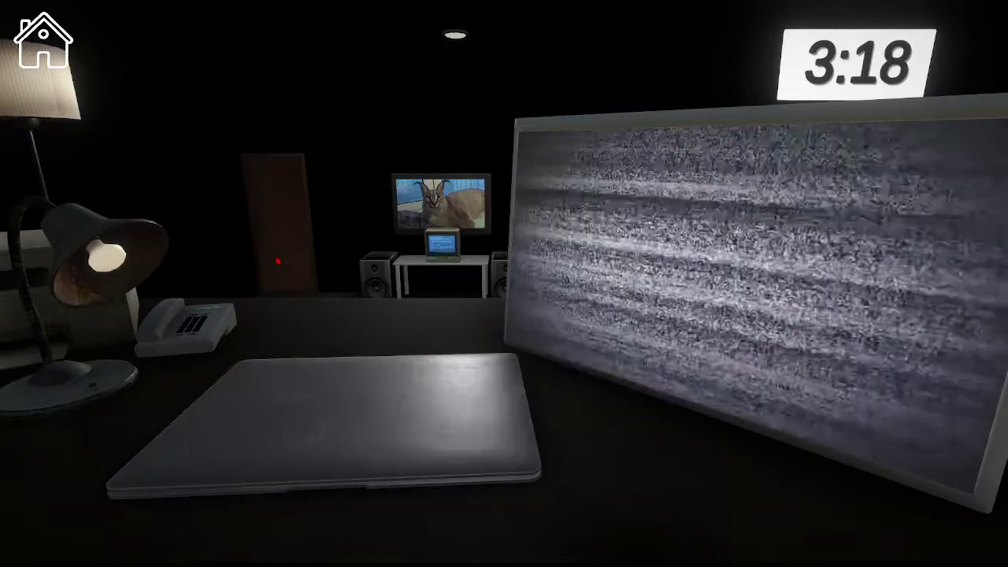
- Reopen the laptop and check camera rooms 1, 3, 7, 8, 5 and 2
left_click(277, 261)
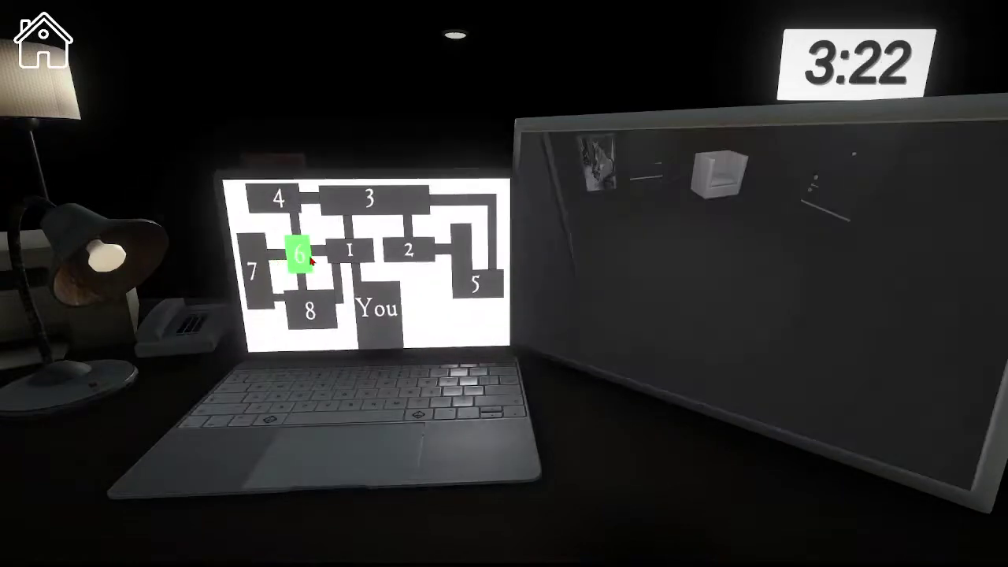
left_click(347, 252)
left_click(403, 212)
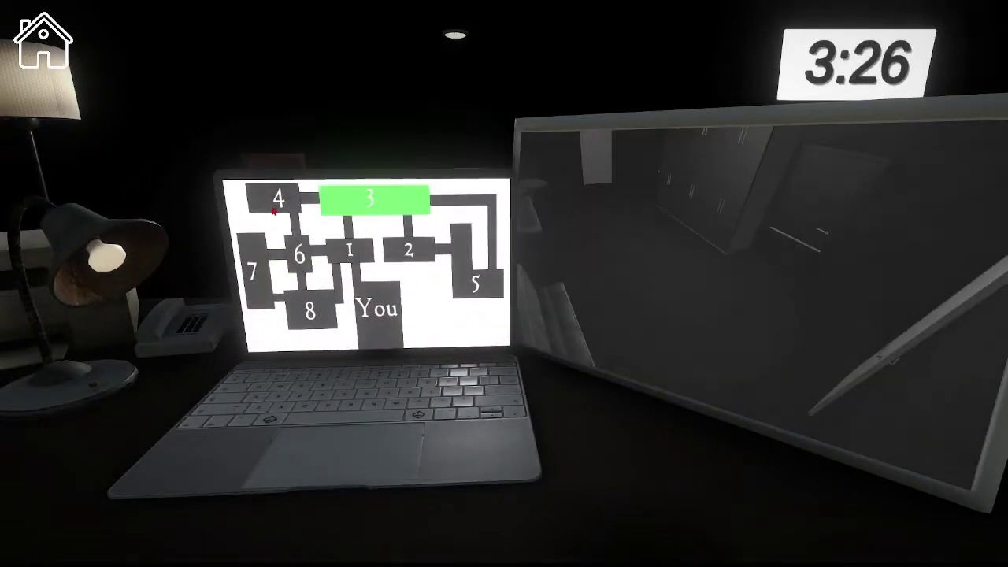
left_click(251, 255)
left_click(312, 309)
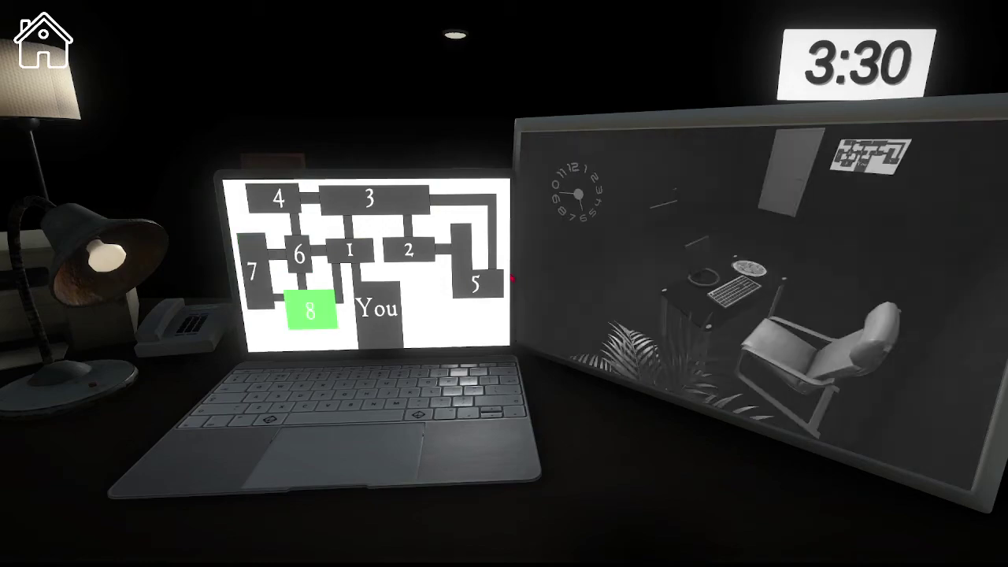
left_click(489, 282)
left_click(409, 250)
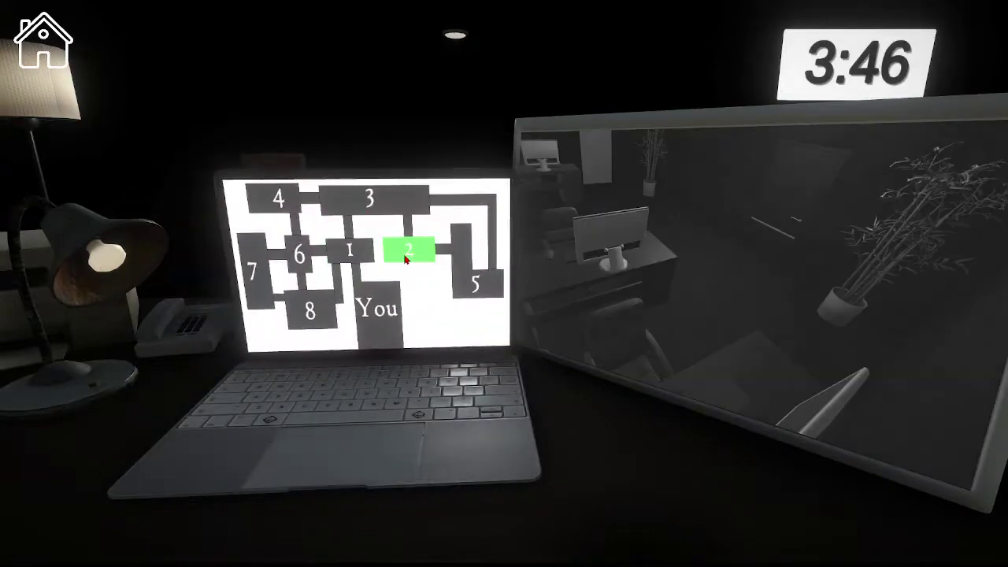
- Check camera rooms 3, 5, 8 and 6
left_click(384, 205)
left_click(464, 292)
left_click(313, 315)
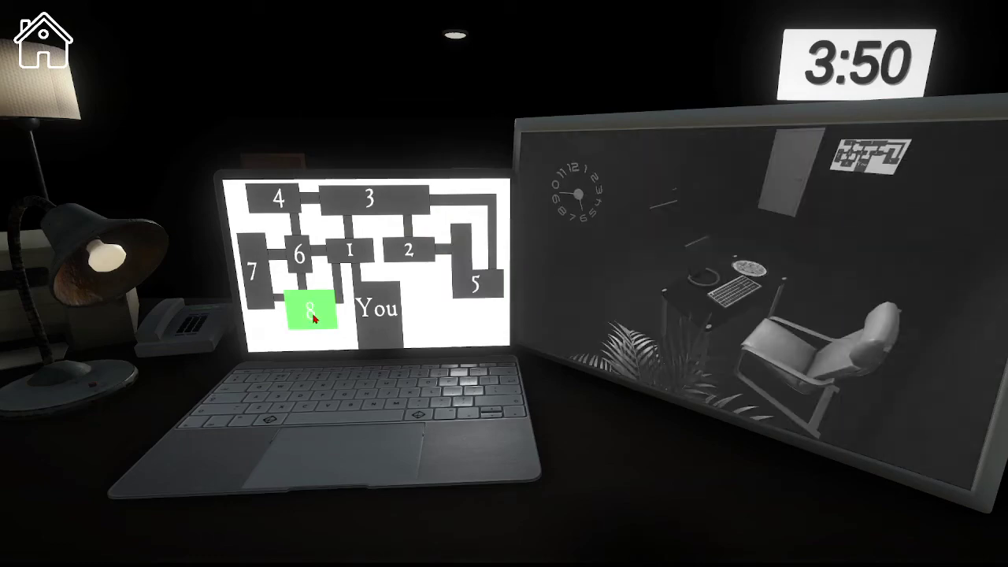
left_click(296, 256)
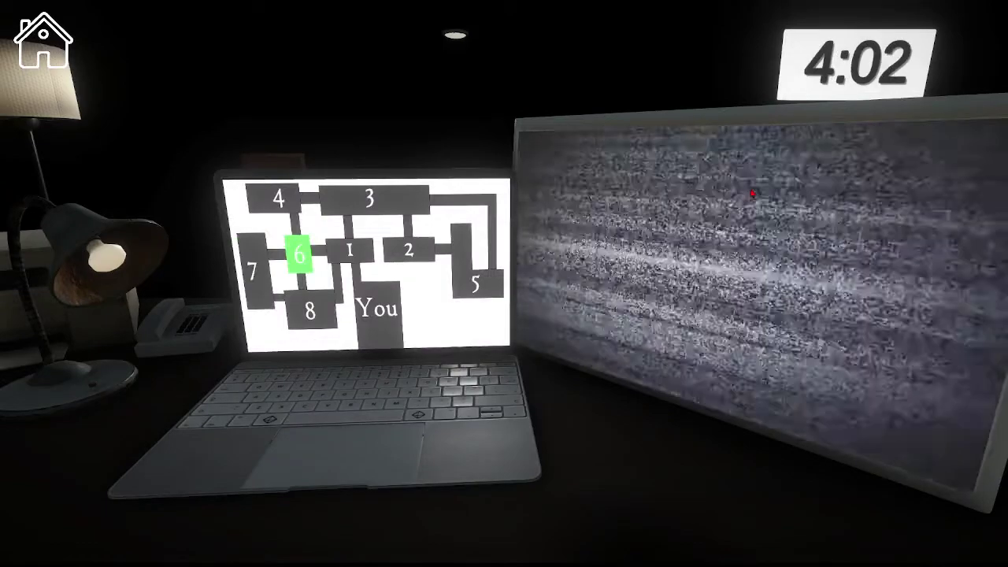
- Check camera rooms 2, 8, 7, 6 and 4 as Bingus shows up
left_click(409, 248)
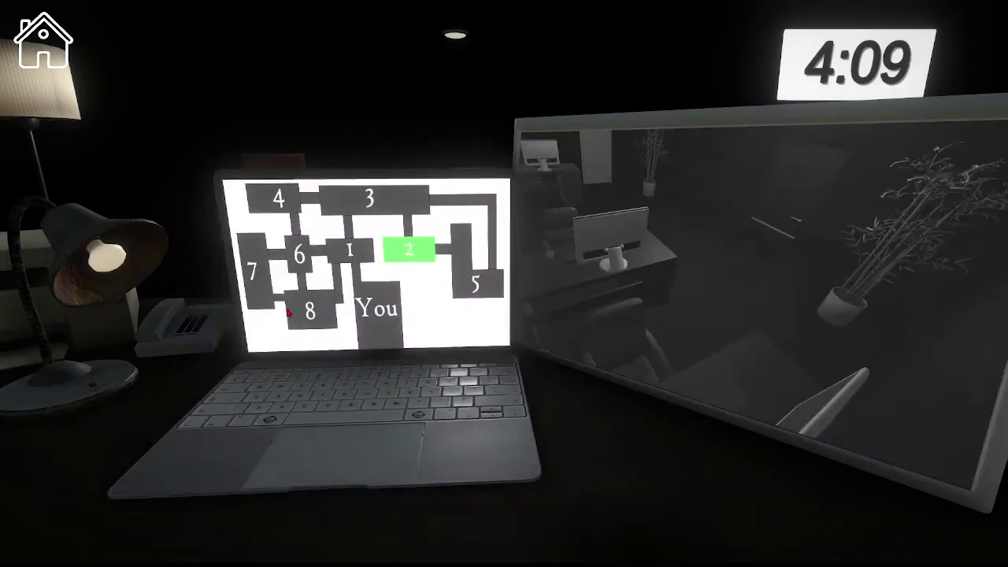
left_click(299, 311)
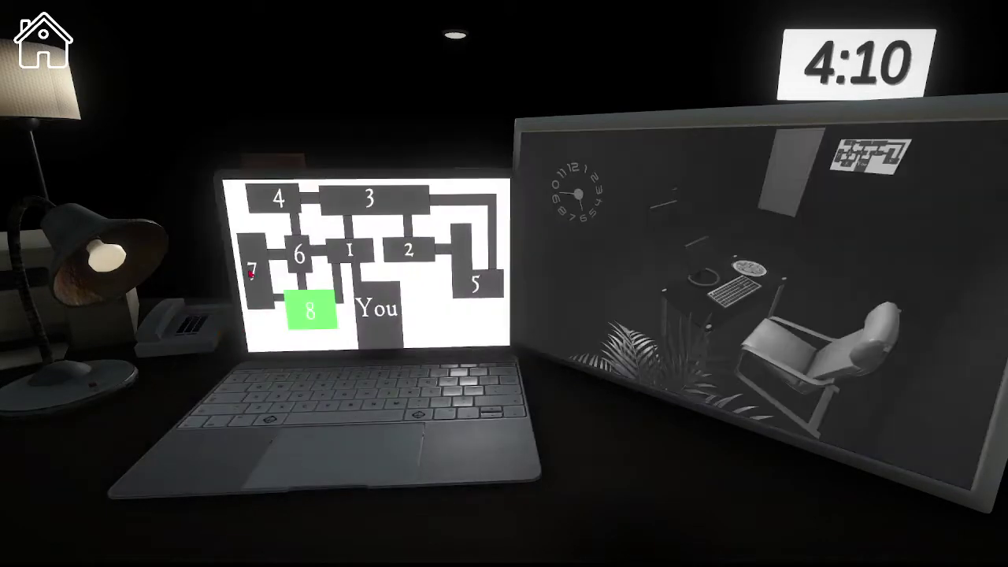
left_click(253, 272)
left_click(304, 254)
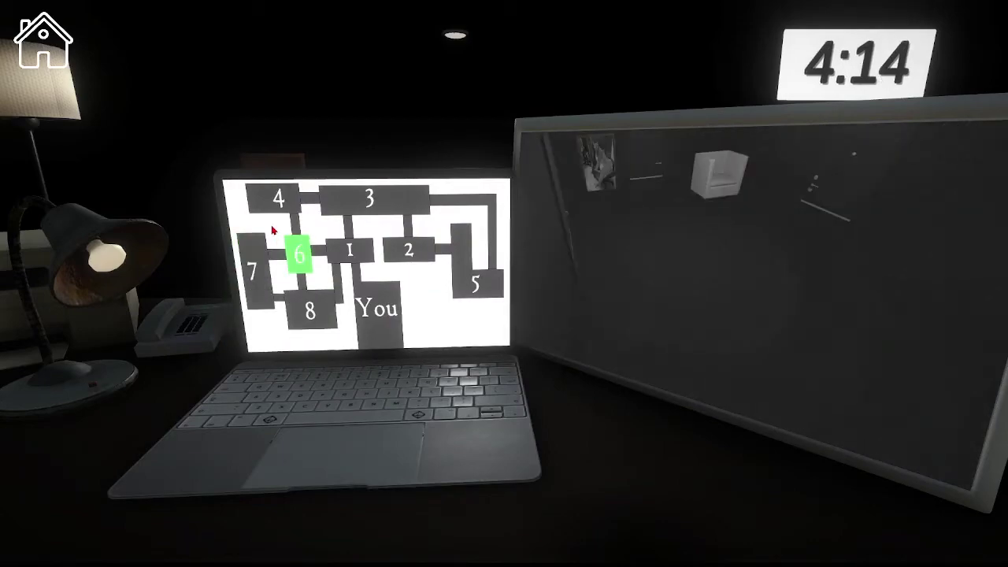
left_click(280, 199)
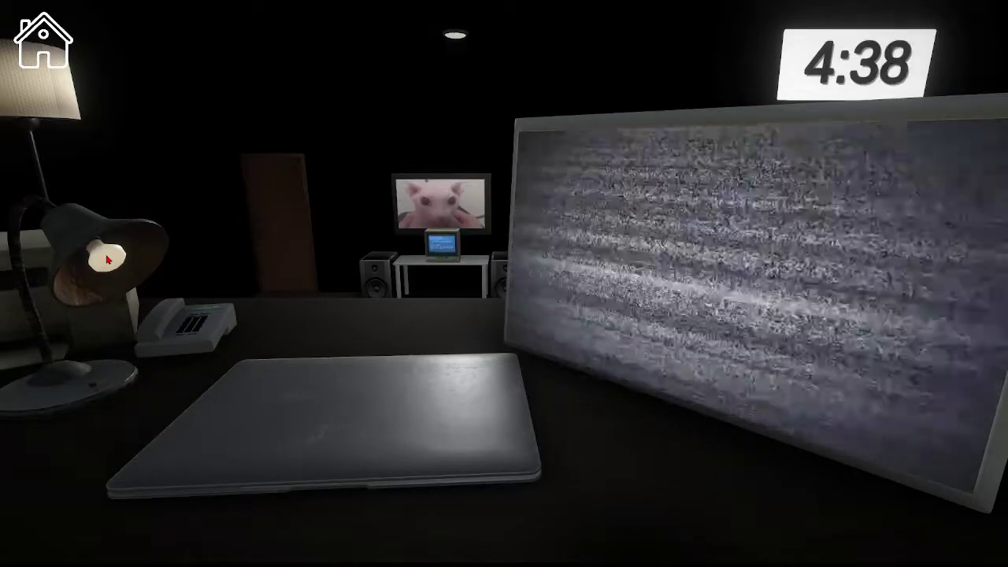
- Reopen the laptop and check camera rooms 5, 2, 1, 8 and 2
left_click(355, 425)
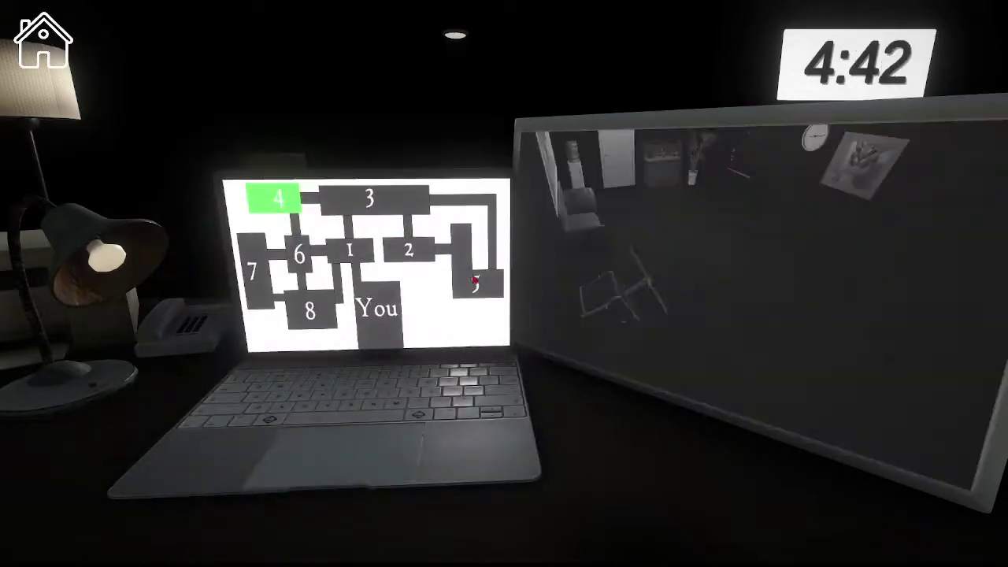
left_click(477, 280)
left_click(408, 251)
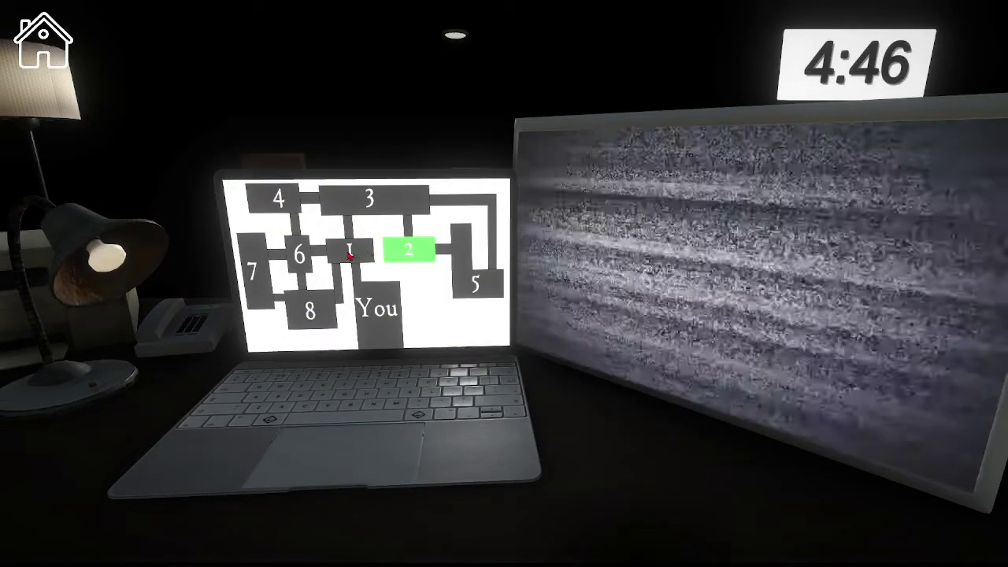
left_click(351, 250)
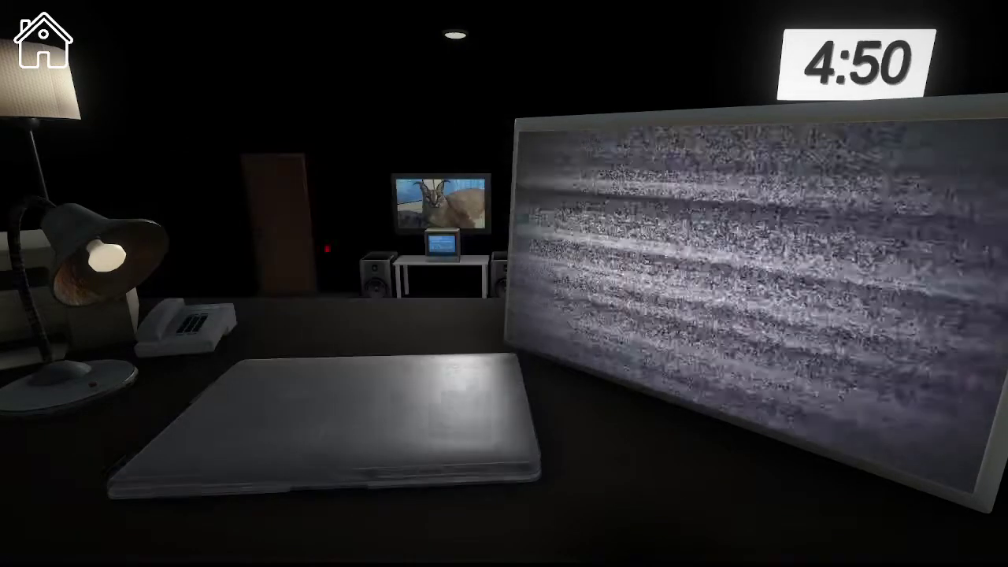
left_click(320, 394)
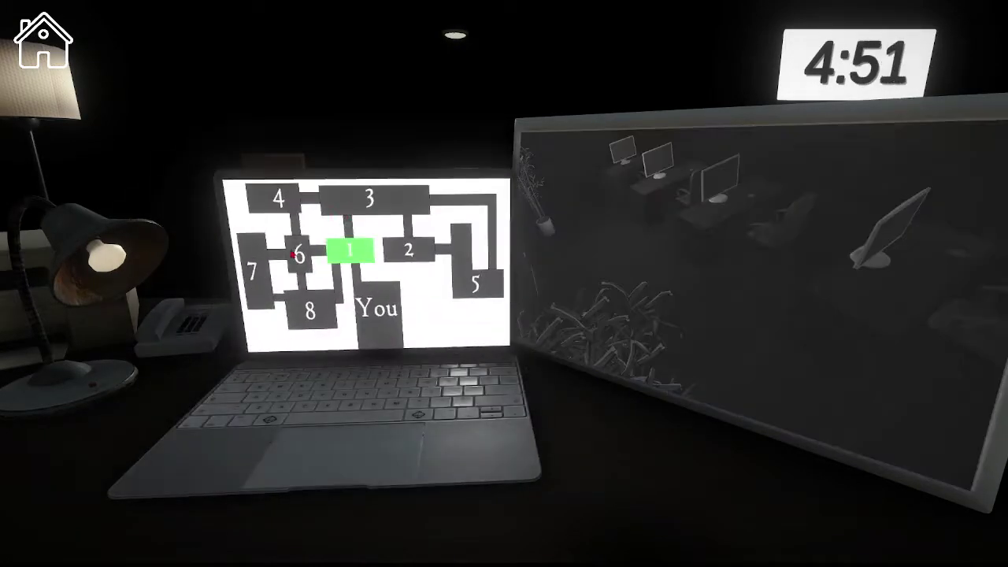
left_click(307, 310)
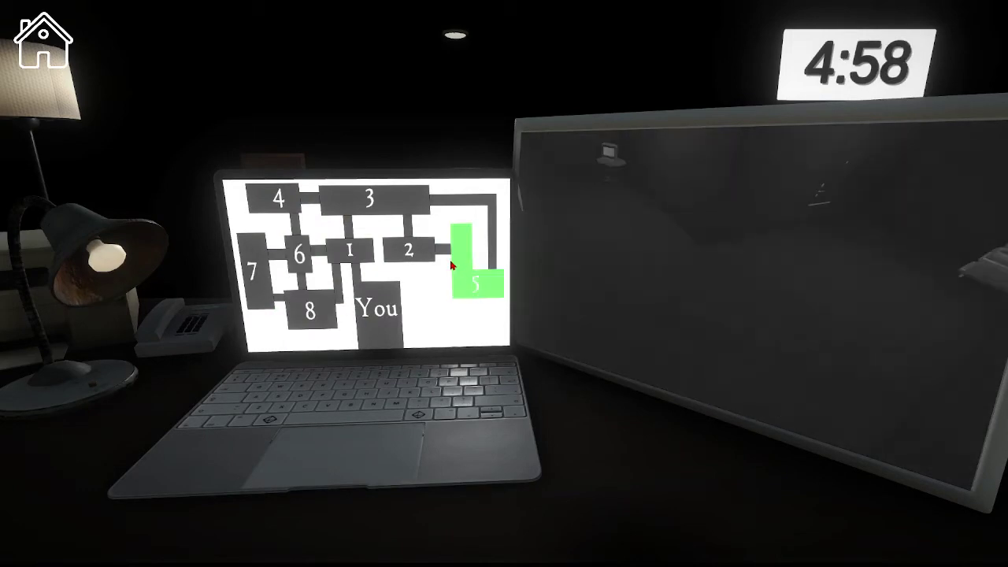
left_click(408, 251)
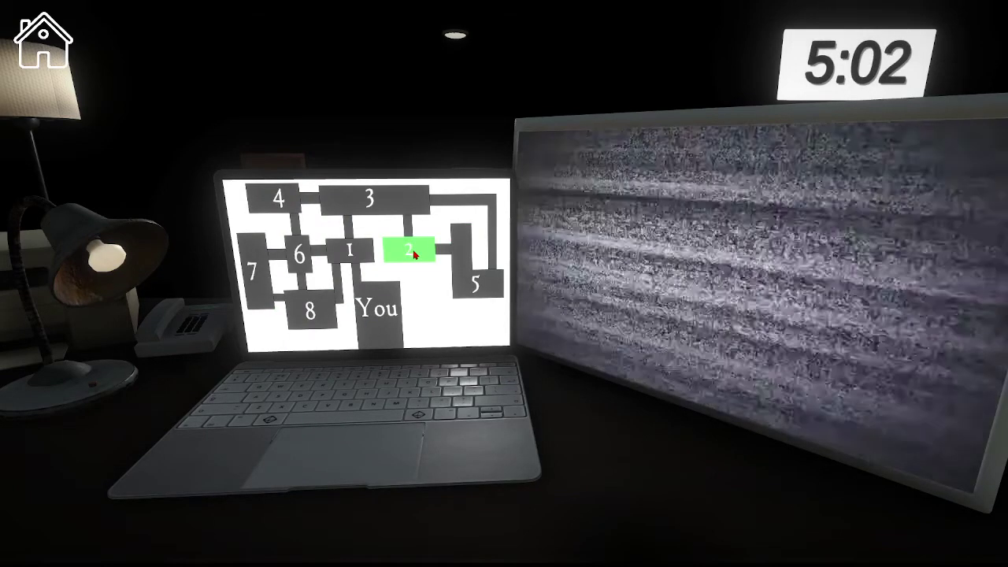
- Toggle the laptop shut and open several times with the space key, ending open
key("space")
key("space")
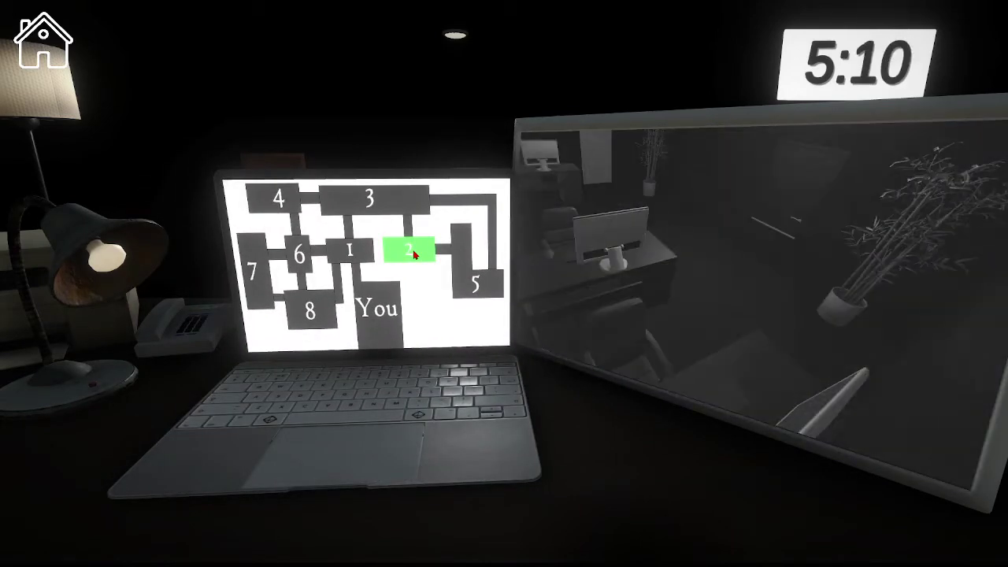
key("space")
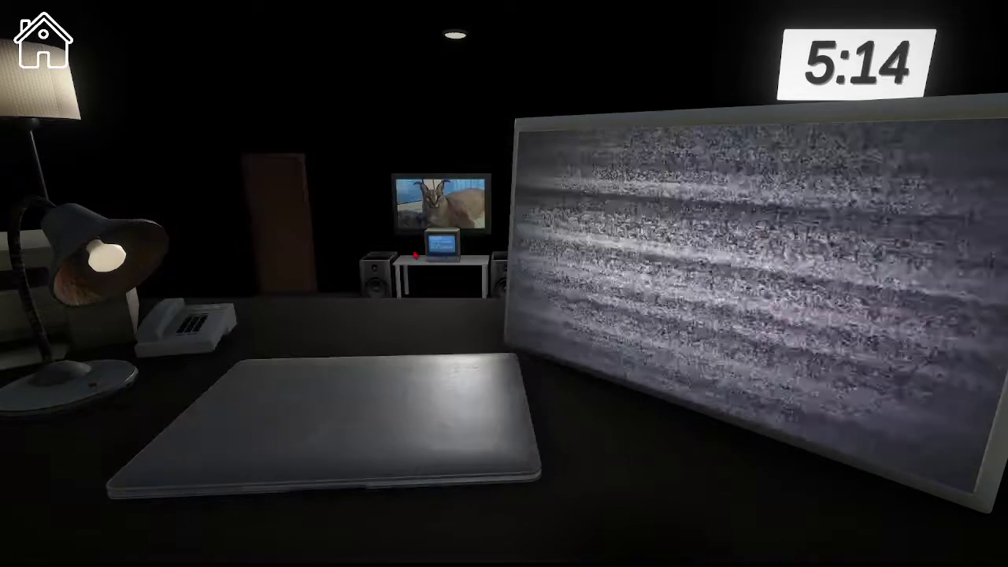
key("space")
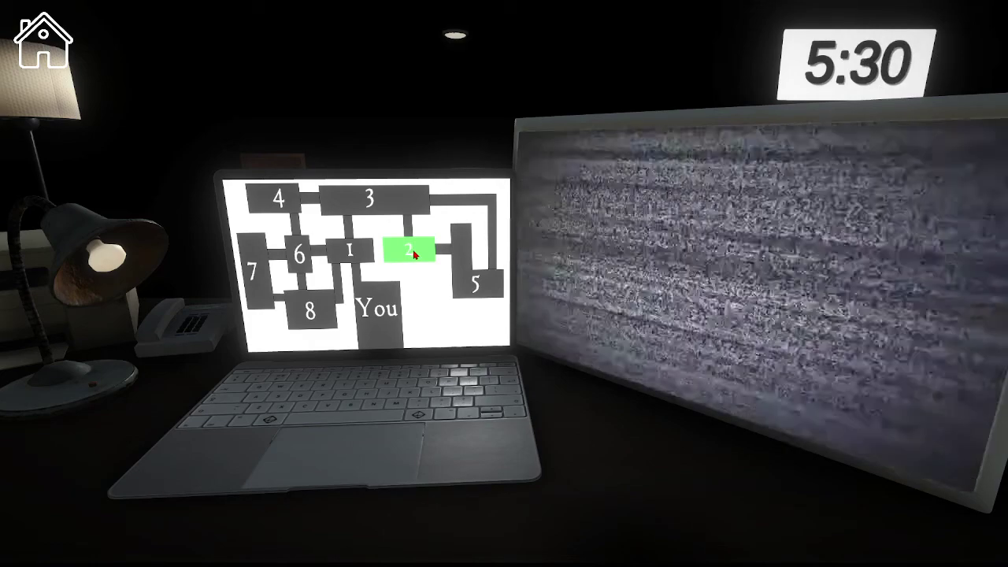
key("space")
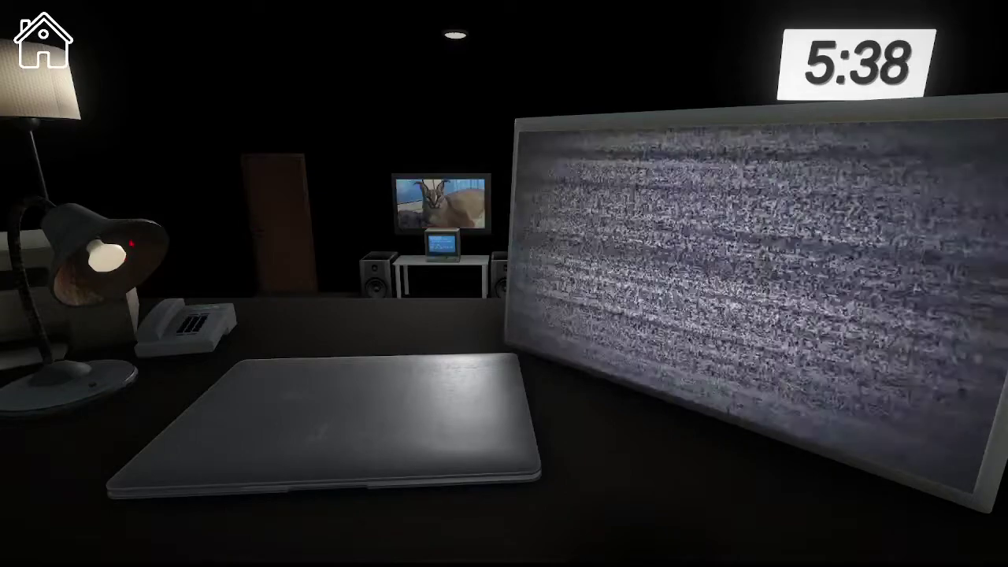
key("space")
- Check camera rooms 5, 3, 4, 7 and 8, then shut the laptop
left_click(484, 293)
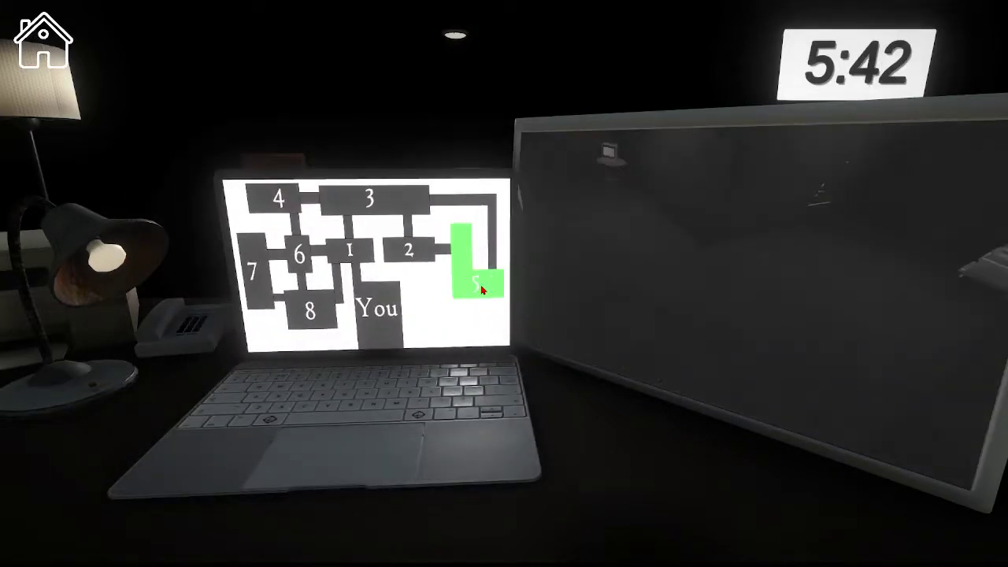
left_click(375, 199)
left_click(277, 199)
left_click(258, 260)
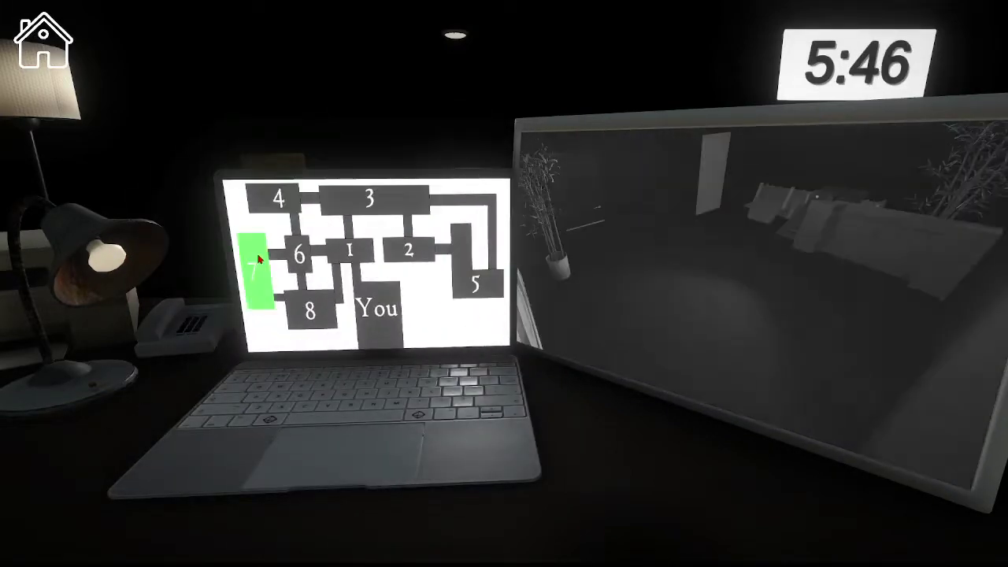
left_click(310, 312)
key("space")
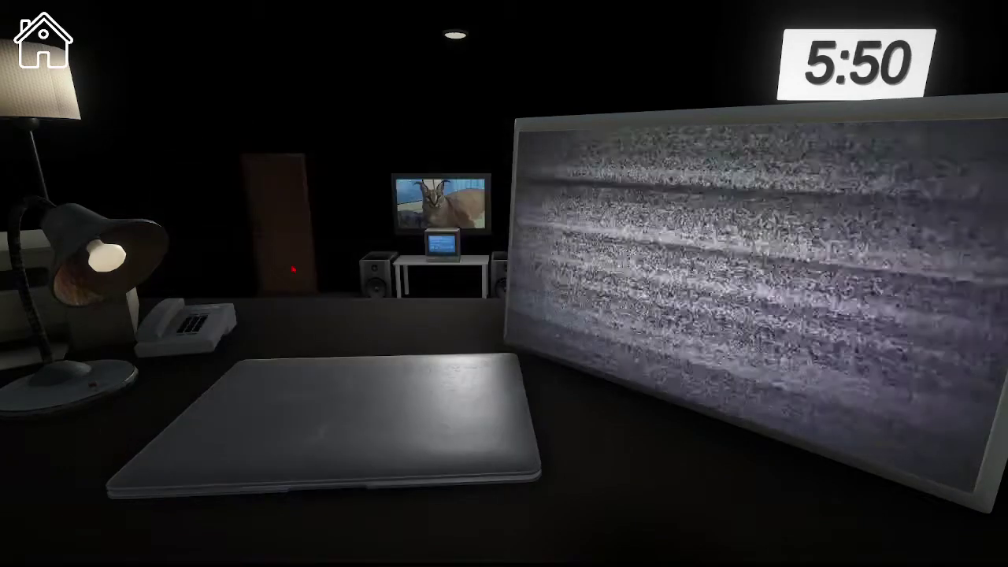
- Continue past the Night 4 Complete screen with NEXT and start Night 5 from the menu
key("space")
key("space")
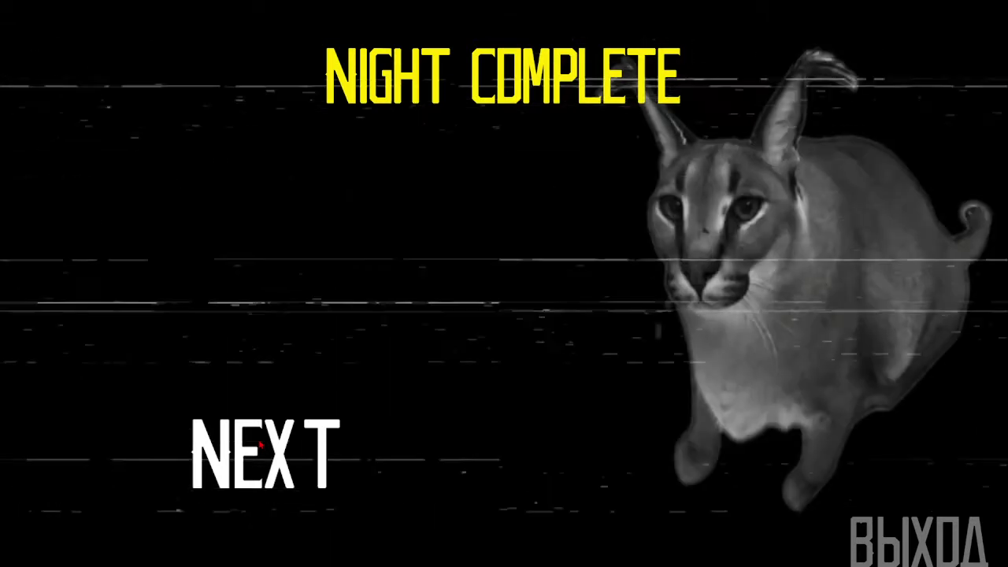
left_click(260, 446)
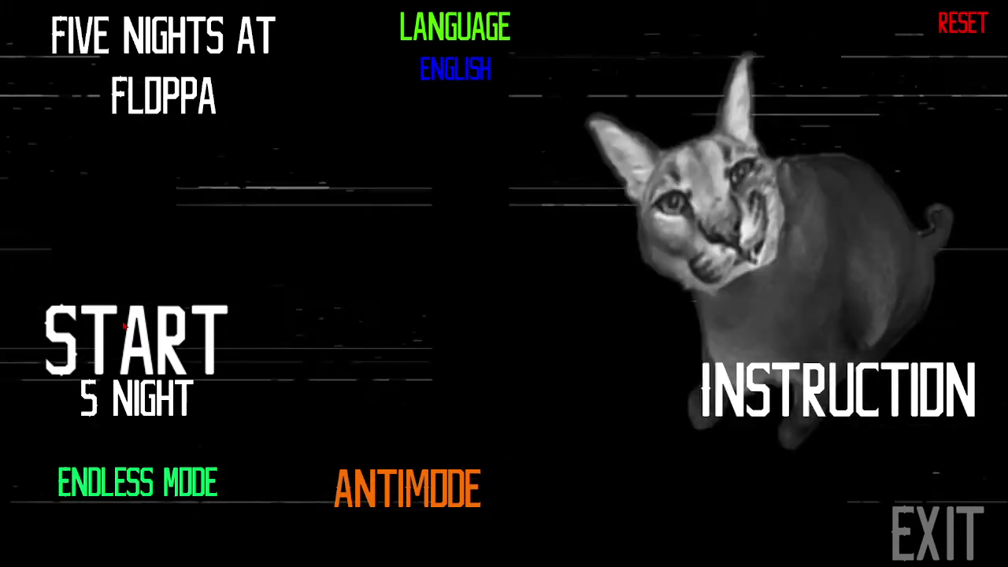
left_click(124, 326)
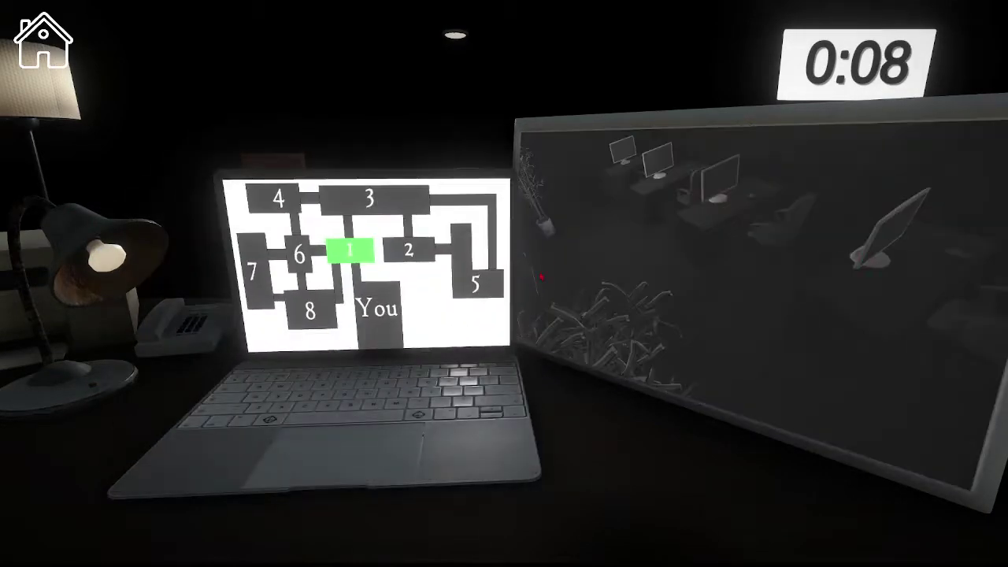
- Check camera rooms 5, 2, 7 and 6 on Night 5 until the run is lost
left_click(485, 282)
left_click(396, 258)
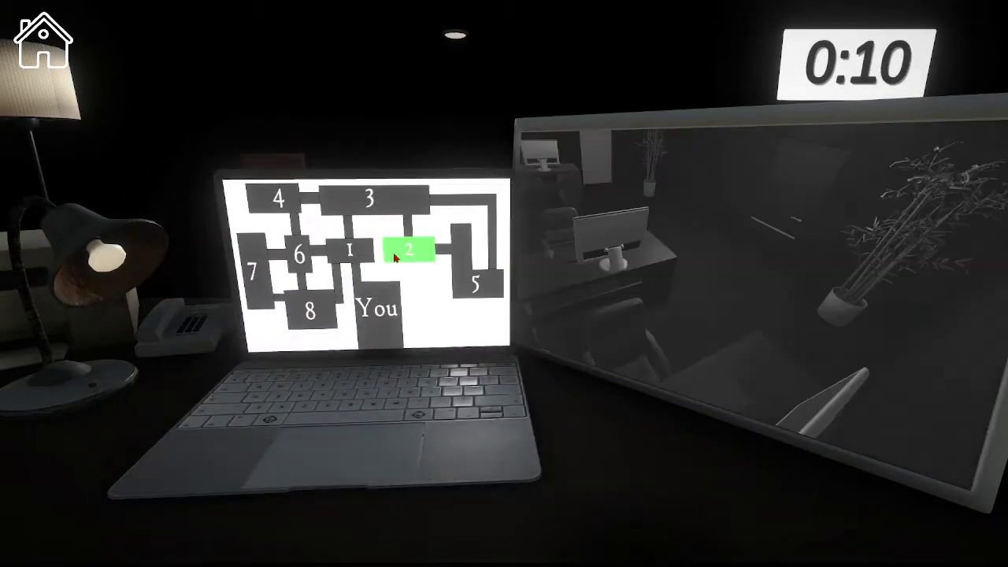
left_click(281, 306)
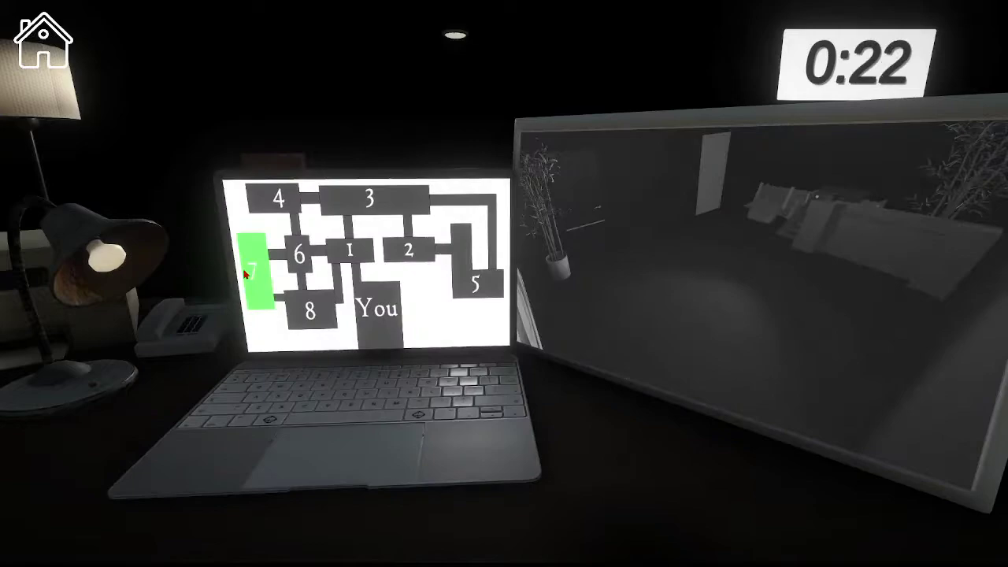
left_click(298, 254)
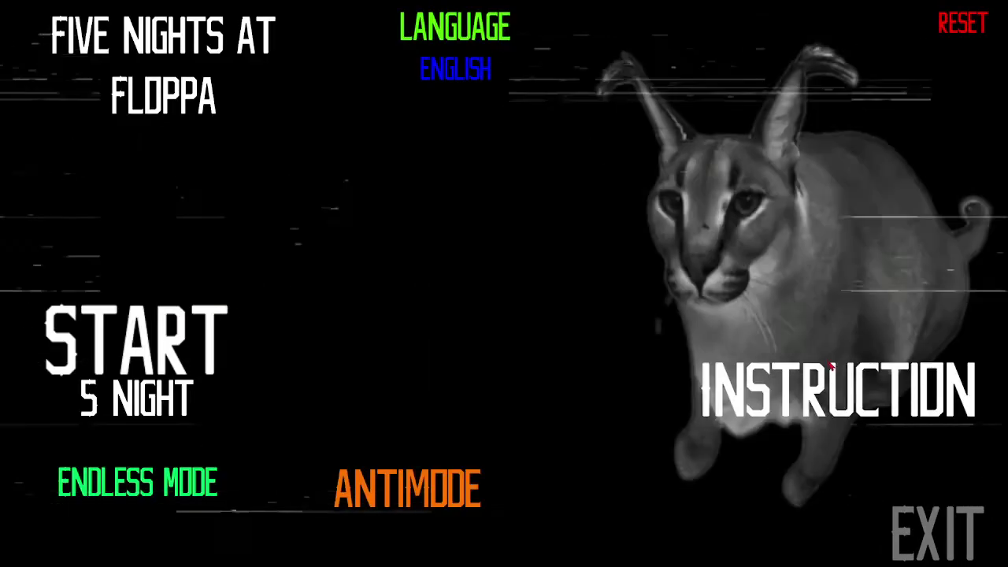
- Read the Popcat, Bingus and Floppa survival rules on the instructions page, then go back
left_click(827, 386)
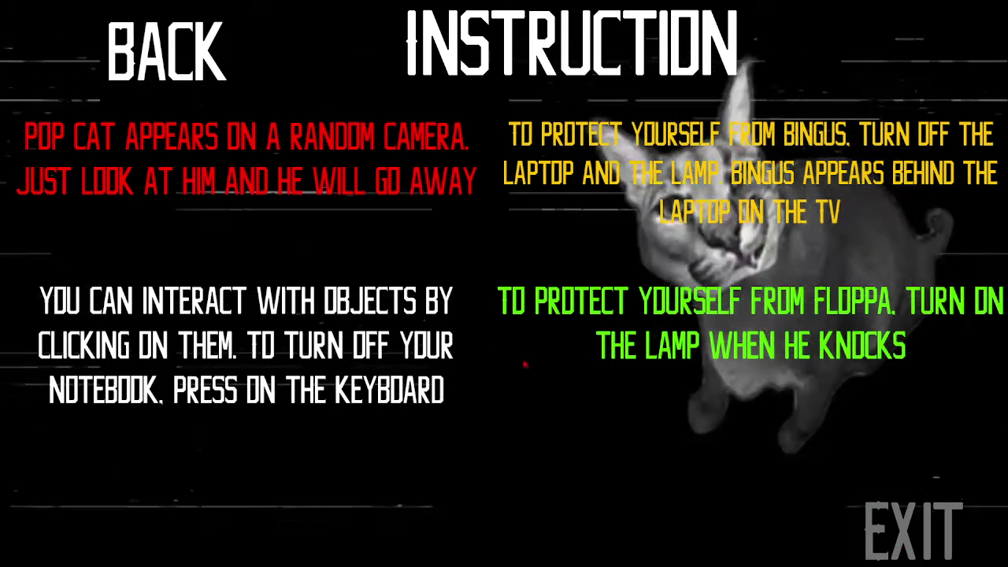
left_click(166, 51)
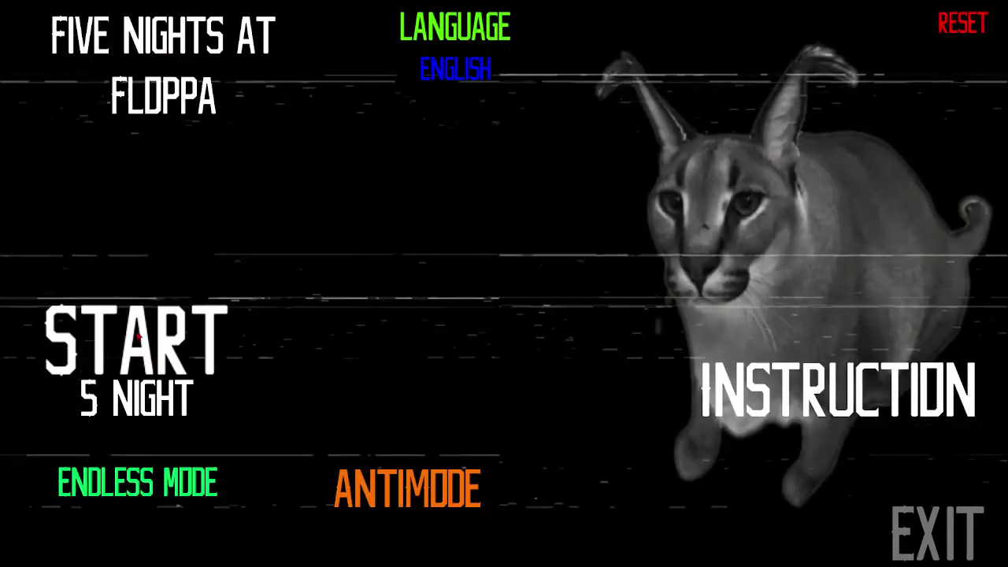
- Start Night 5 again, check camera rooms 3, 2, 5, 8 and 7, then close the laptop
left_click(135, 340)
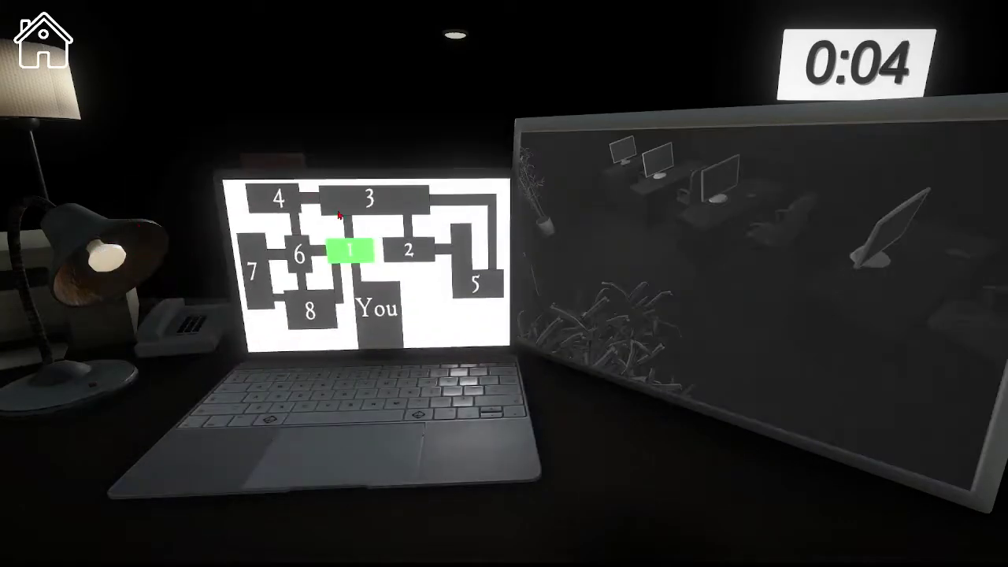
left_click(369, 201)
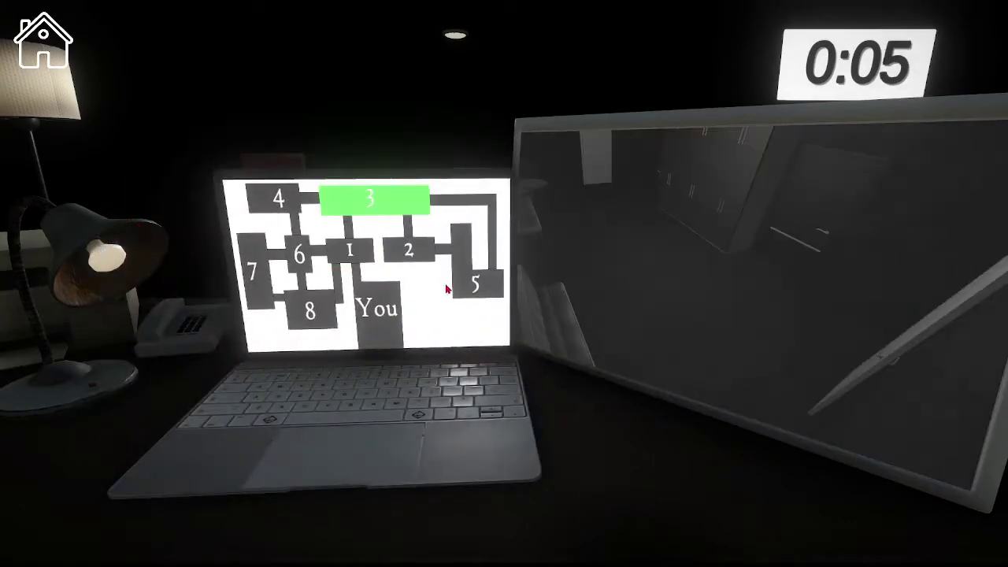
left_click(409, 250)
left_click(469, 284)
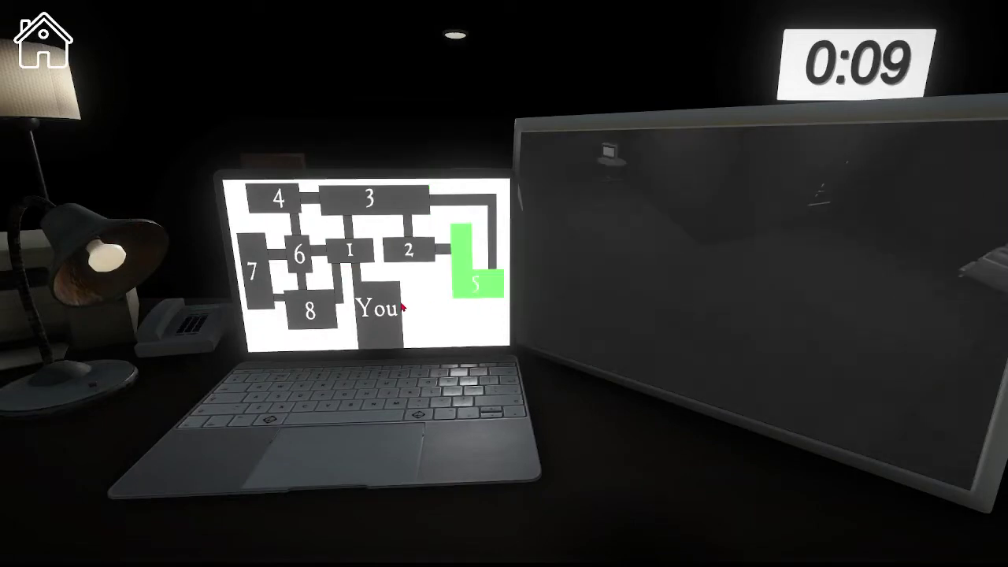
left_click(310, 310)
left_click(253, 268)
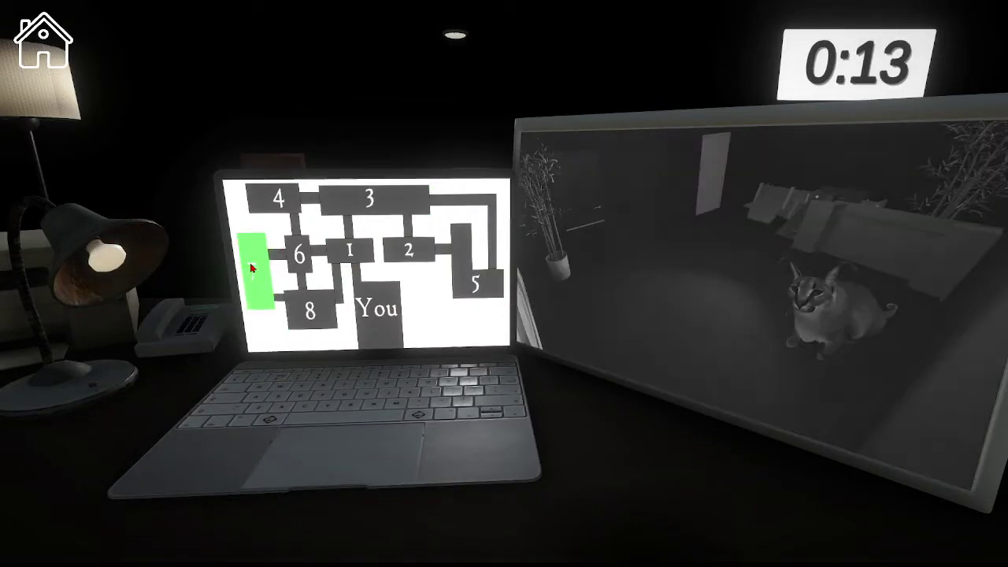
left_click(332, 254)
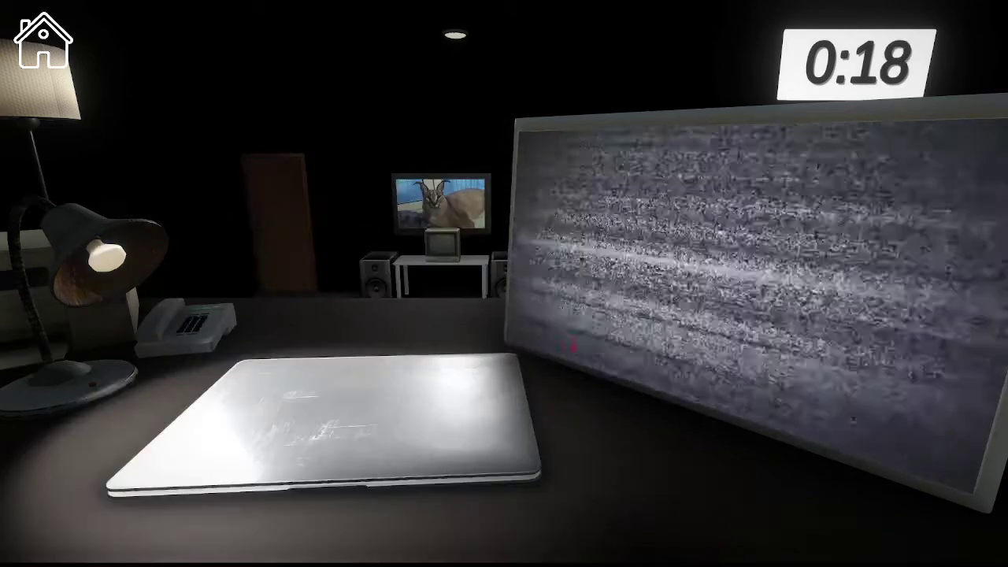
- Reopen the laptop and check camera rooms 2, 4, 3, 1 and 6
left_click(394, 418)
left_click(409, 252)
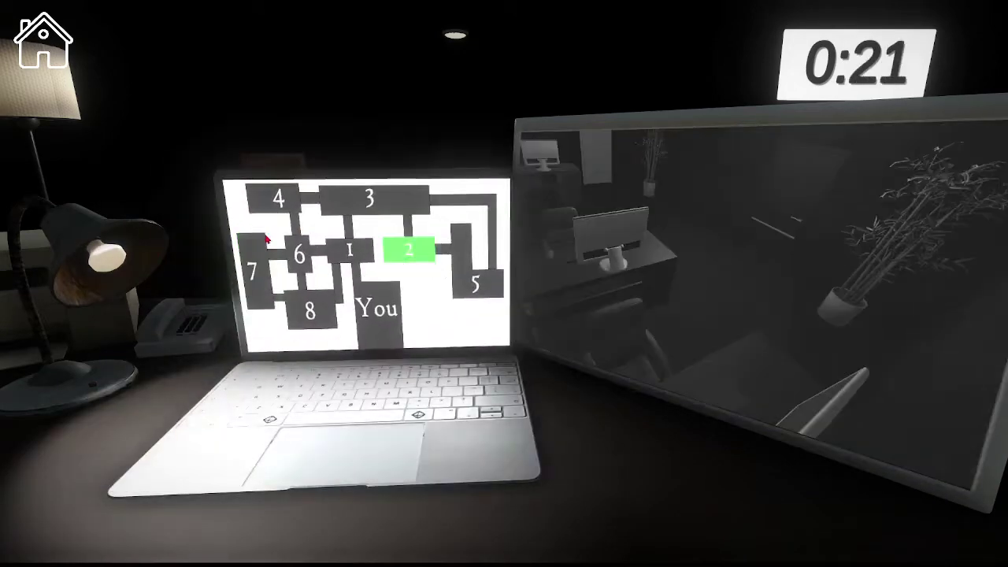
left_click(280, 203)
left_click(387, 202)
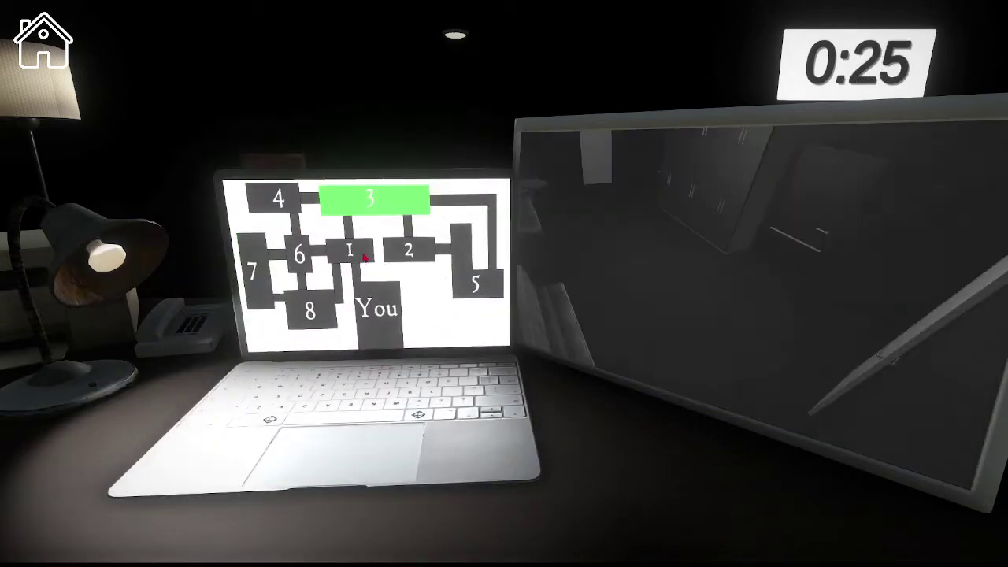
left_click(365, 256)
left_click(301, 256)
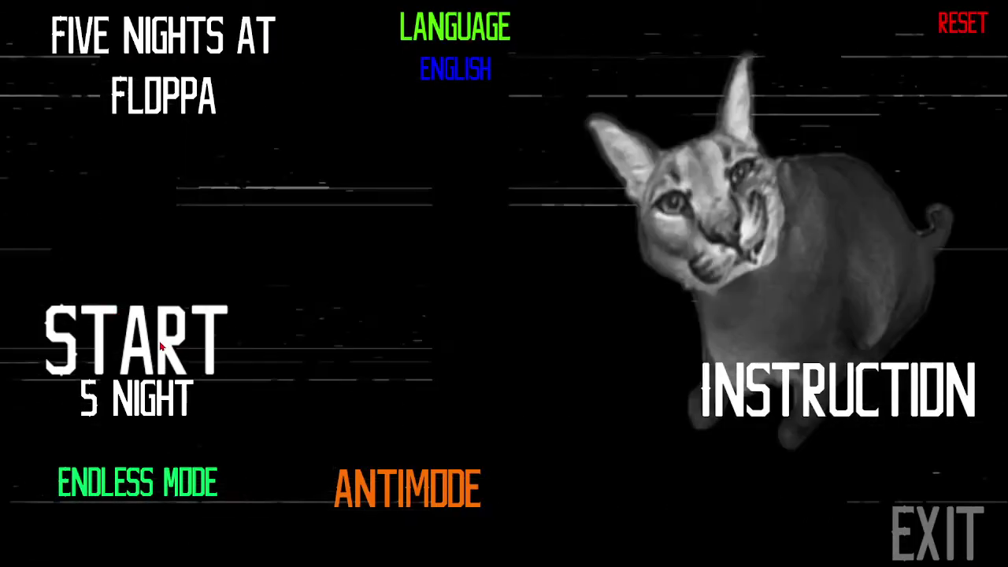
- Start a new night, switch off the lamp, and check rooms 4, 3, 2, 5, 6, 8, 7
left_click(112, 312)
left_click(89, 281)
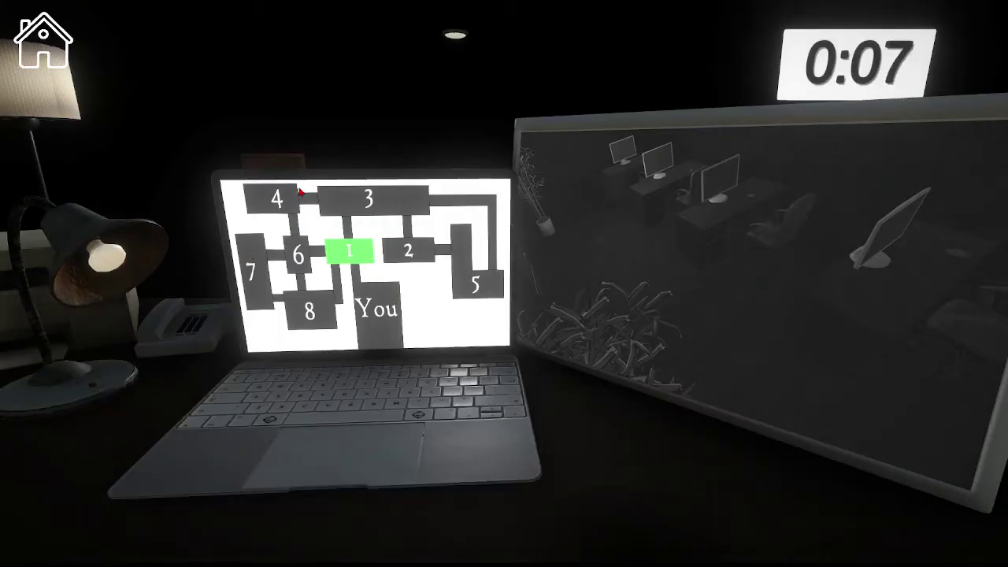
left_click(280, 198)
left_click(368, 198)
left_click(408, 250)
left_click(475, 280)
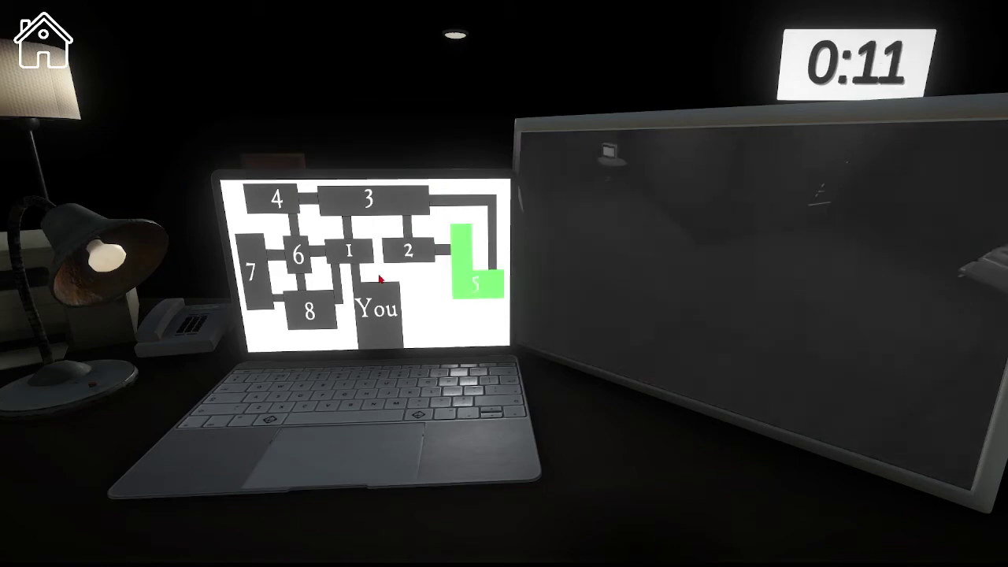
left_click(299, 255)
left_click(318, 304)
left_click(251, 268)
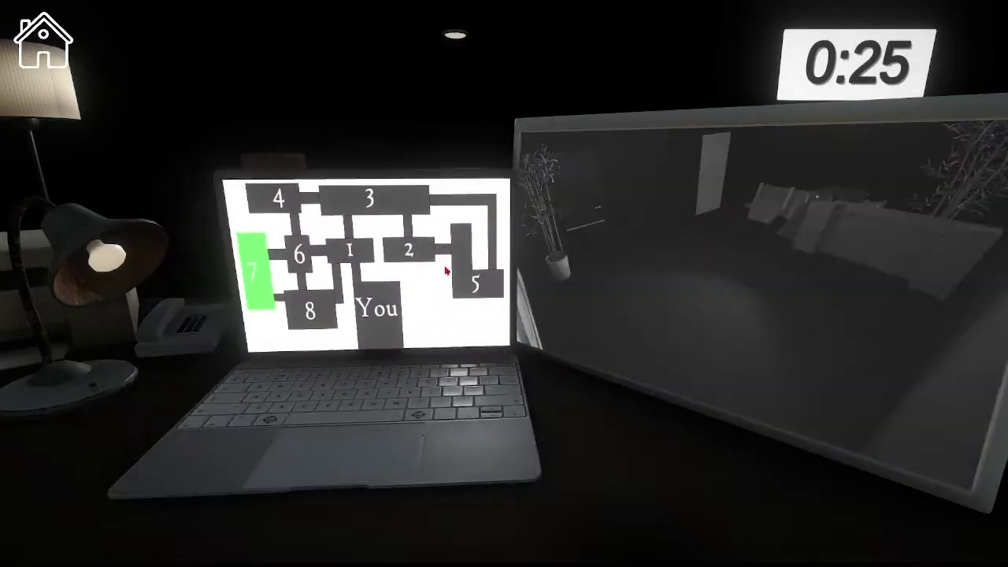
- Check camera rooms 2, 3, 1, 4, 6, 8, 5, 6, 1, 3 and 1
left_click(402, 252)
left_click(398, 211)
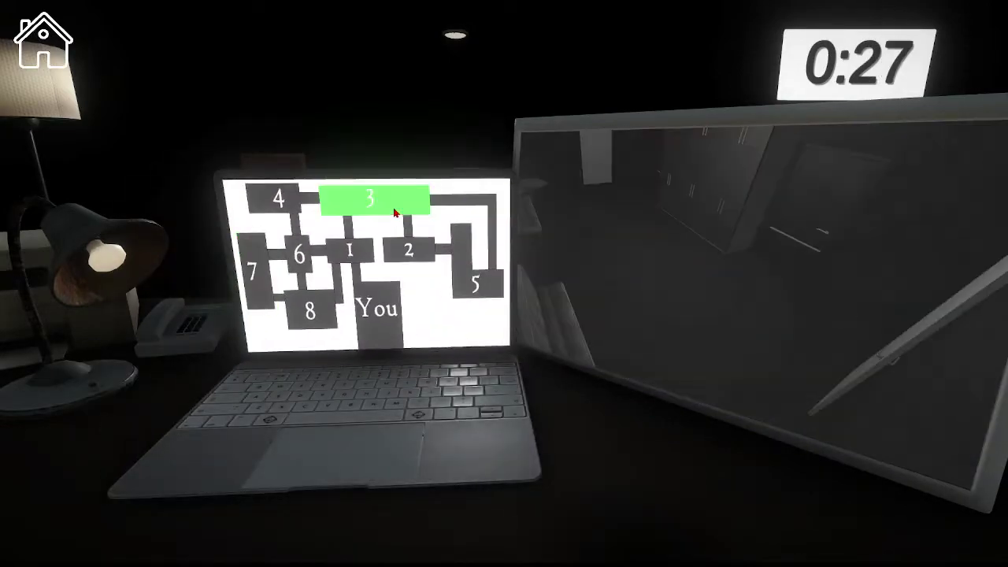
left_click(366, 254)
left_click(269, 203)
left_click(299, 254)
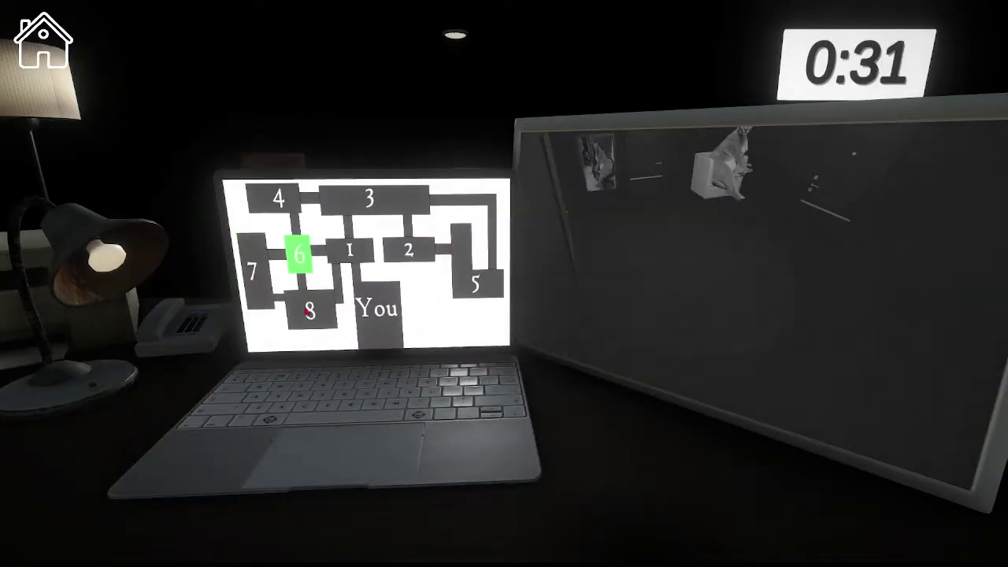
left_click(309, 311)
left_click(475, 284)
left_click(300, 253)
left_click(350, 250)
left_click(372, 203)
left_click(359, 251)
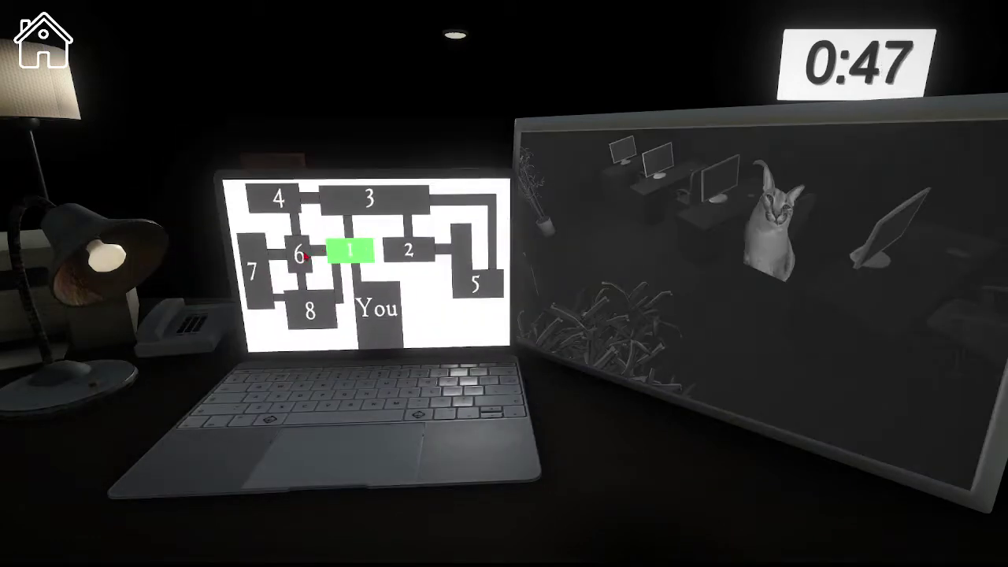
- Check rooms 7, 4, 3 and 1, close the laptop, and turn the desk lamp on
left_click(253, 268)
left_click(277, 199)
left_click(372, 201)
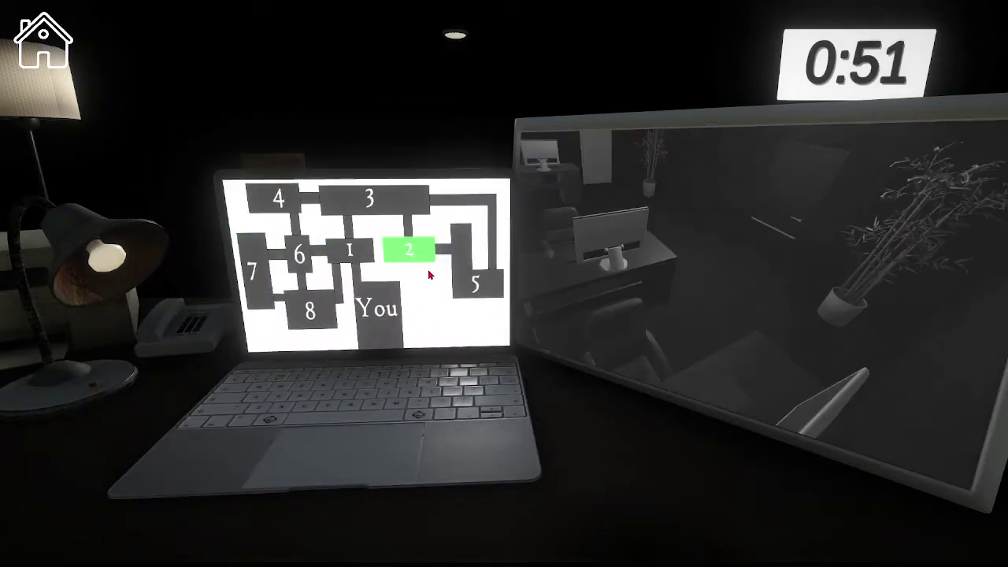
left_click(323, 315)
left_click(359, 253)
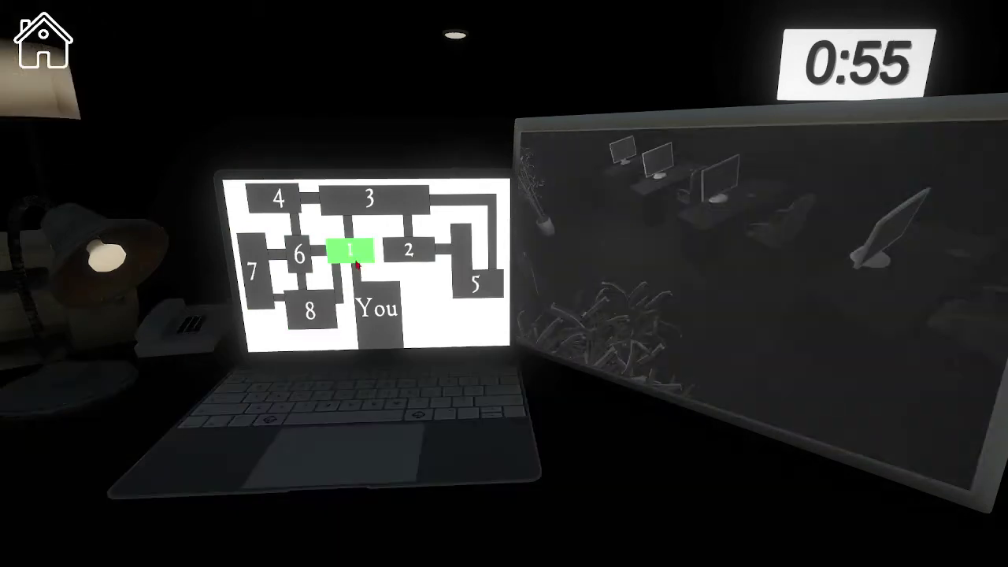
left_click(112, 260)
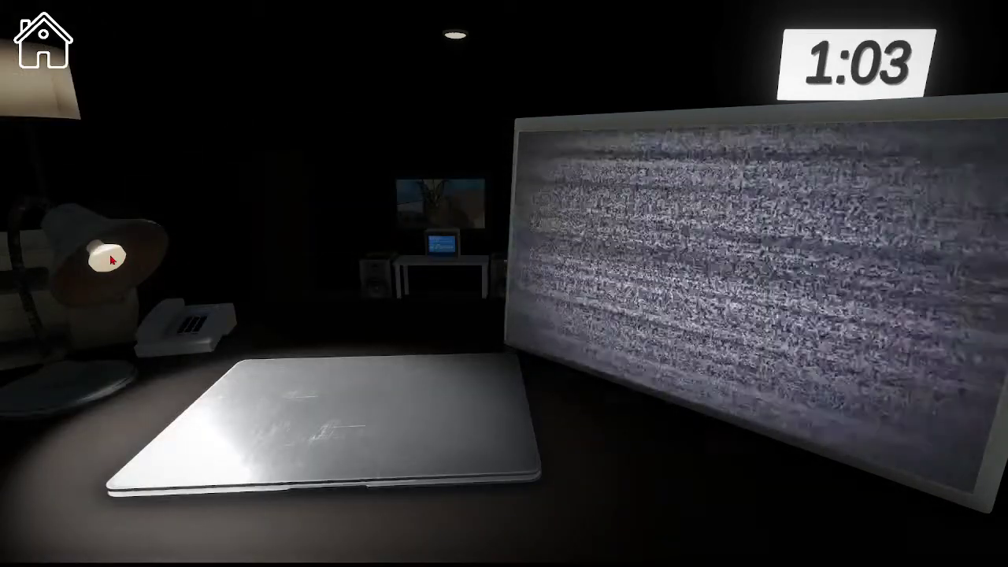
- Flick the lamp on and off, check camera rooms 7 and 2, then close the laptop
left_click(112, 260)
left_click(111, 260)
left_click(358, 256)
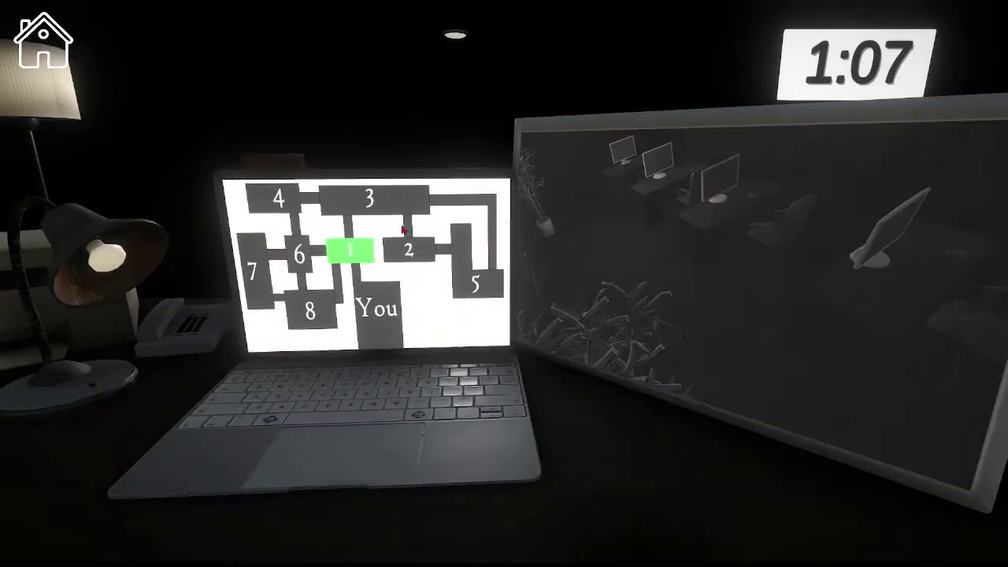
left_click(256, 268)
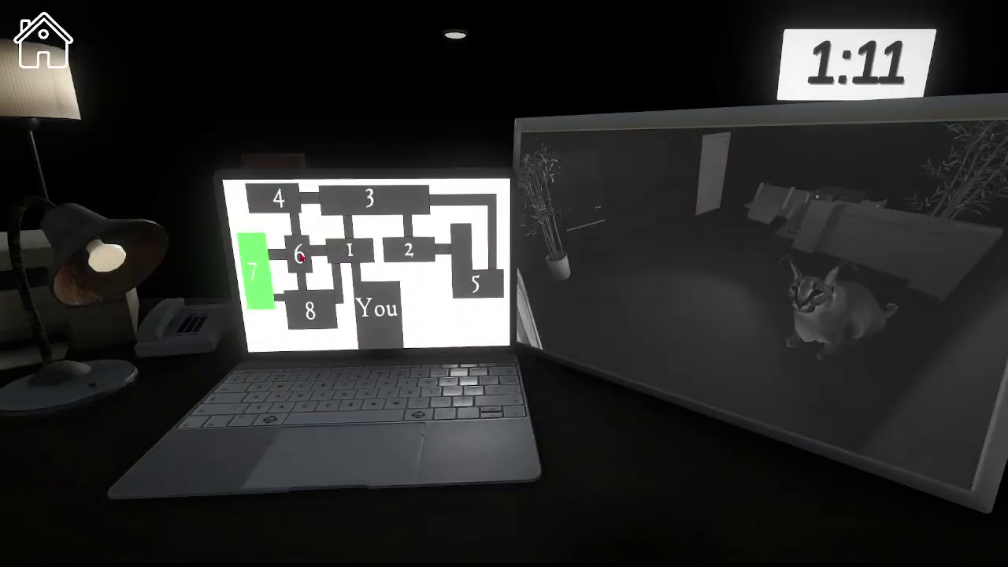
left_click(300, 255)
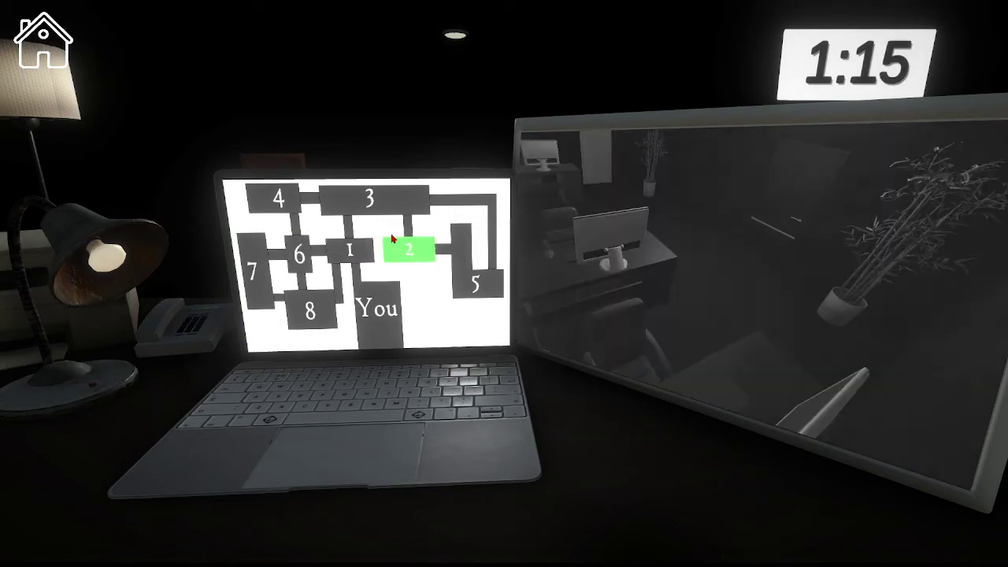
left_click(440, 299)
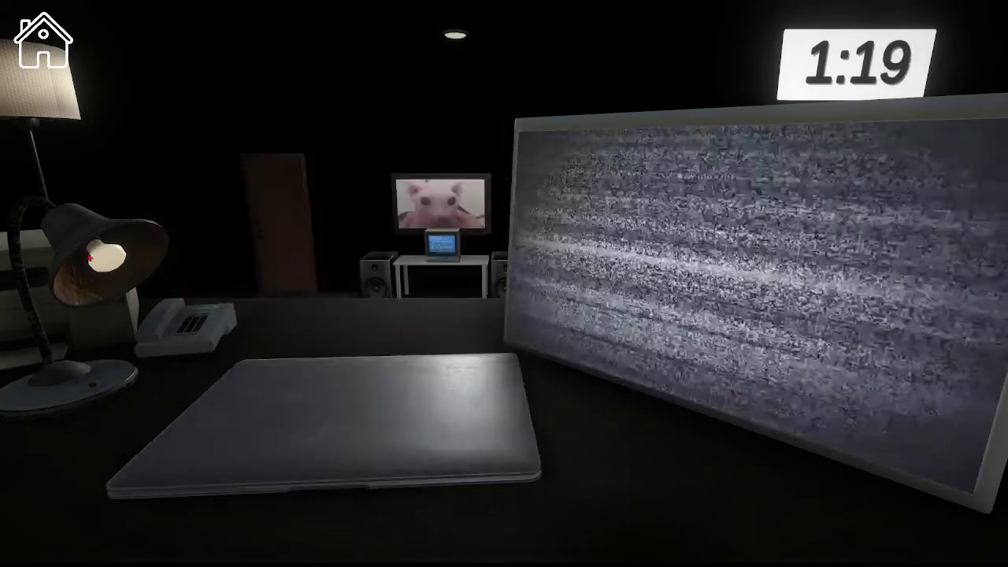
- Check room 6, close and reopen the laptop, then check rooms 4, 7, 8, 1 and 2
left_click(521, 237)
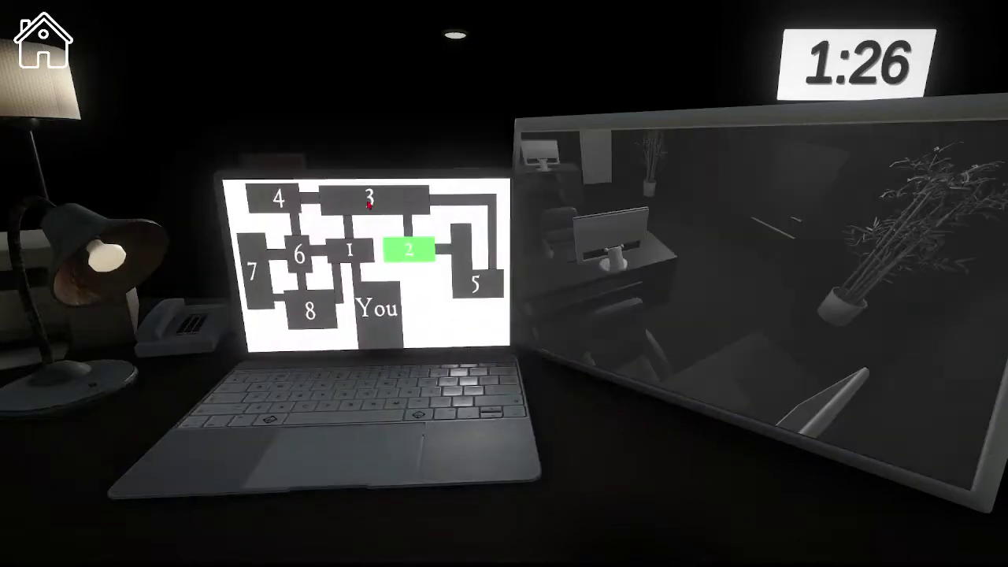
left_click(299, 254)
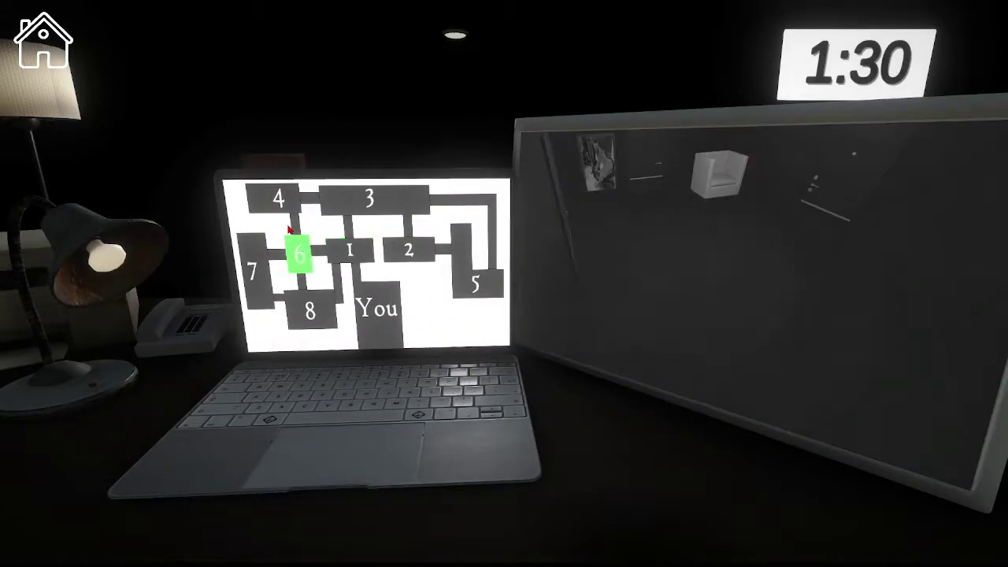
left_click(219, 243)
left_click(407, 293)
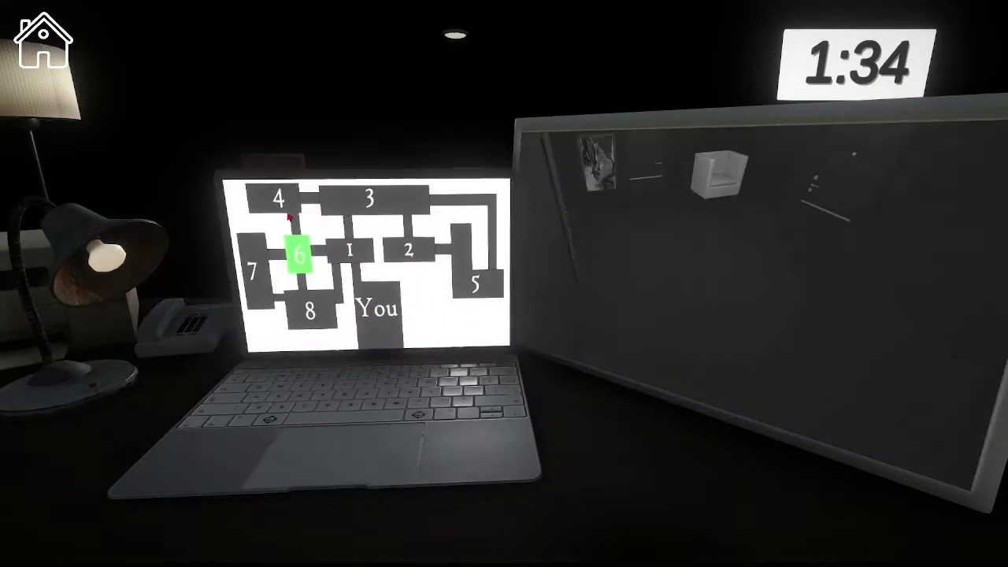
left_click(284, 207)
left_click(256, 272)
left_click(321, 315)
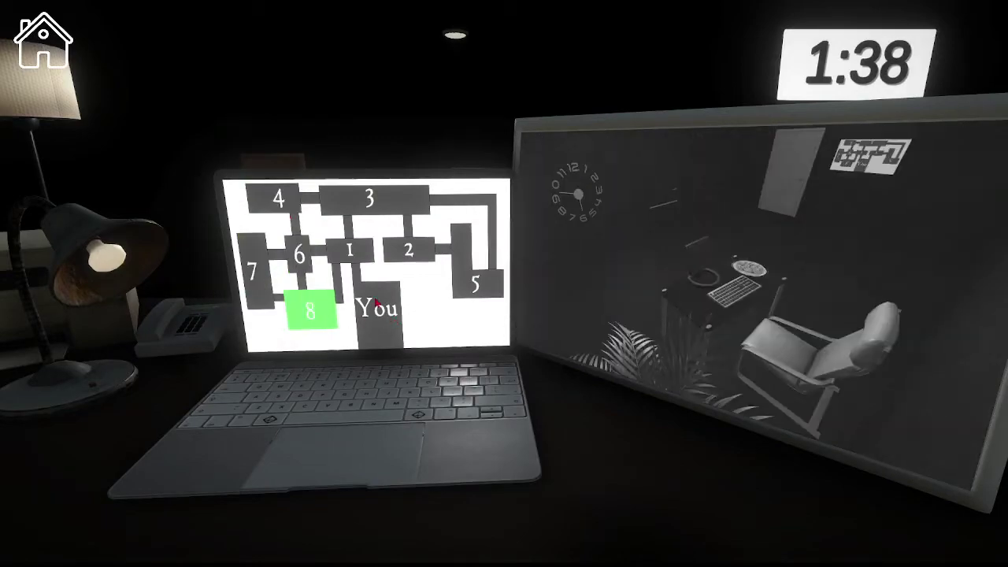
left_click(351, 252)
left_click(410, 251)
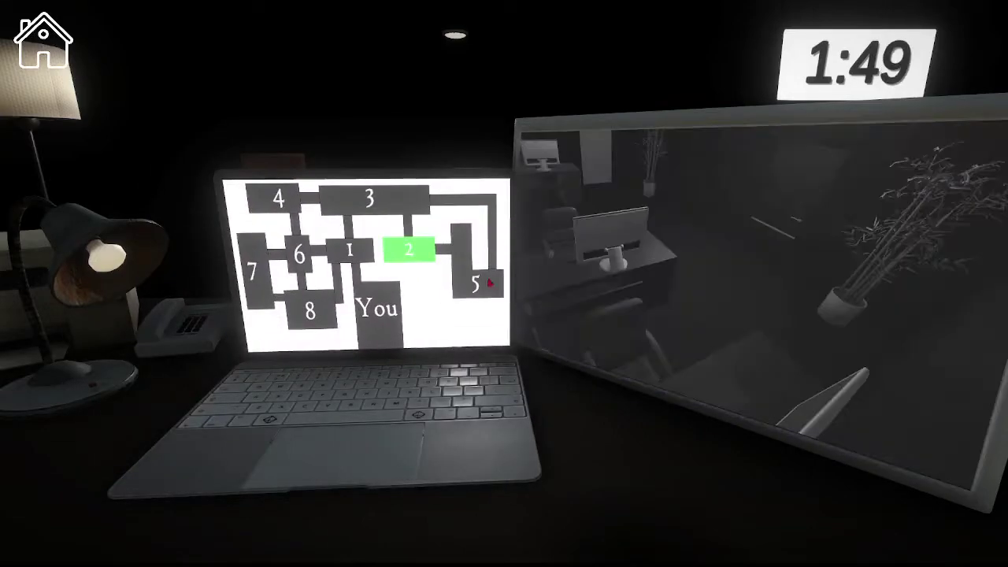
- Check camera rooms 3, 1, 4, 1, 5 and 8 until the jumpscare ends the night
left_click(475, 284)
left_click(355, 203)
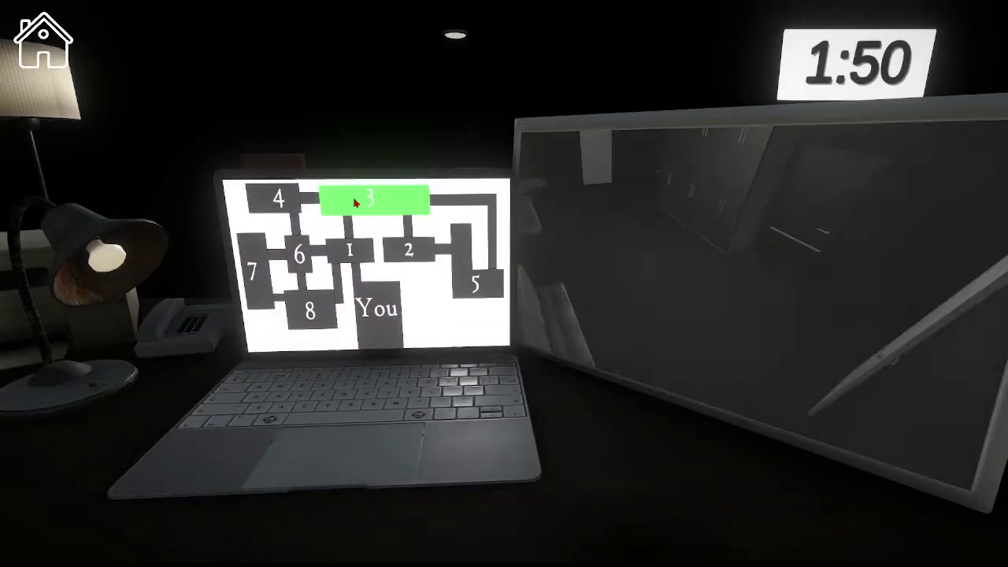
left_click(337, 252)
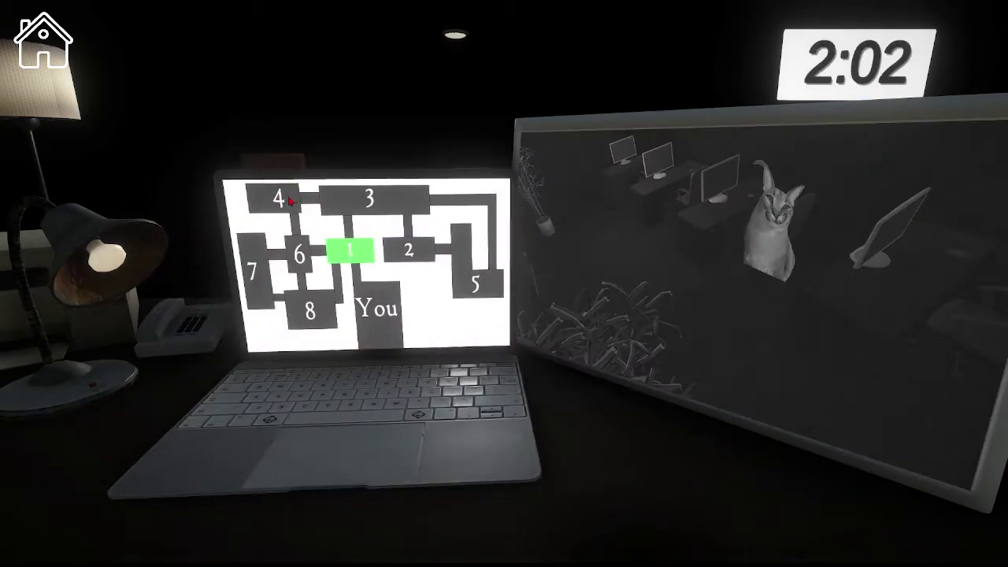
left_click(290, 203)
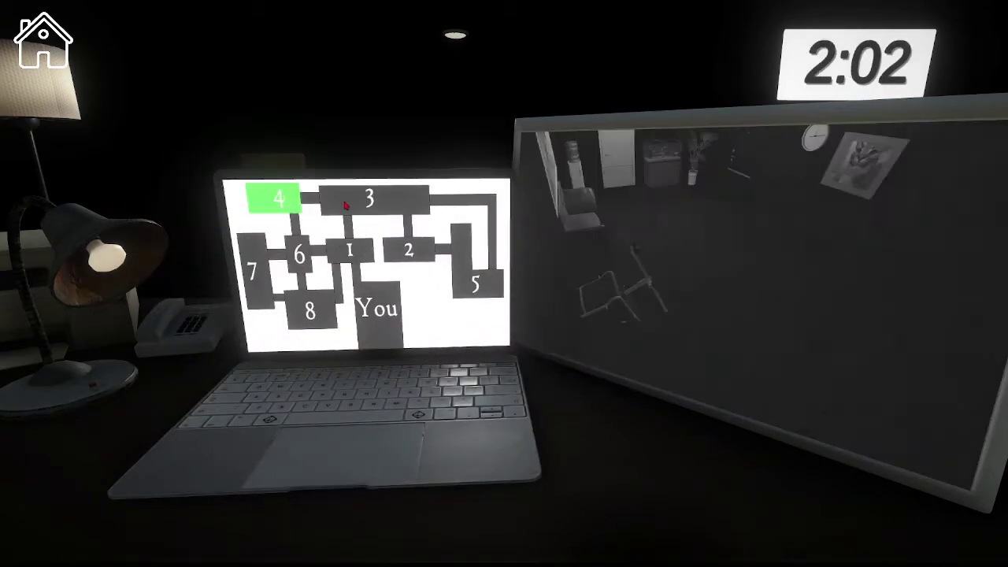
left_click(352, 250)
left_click(477, 282)
left_click(304, 316)
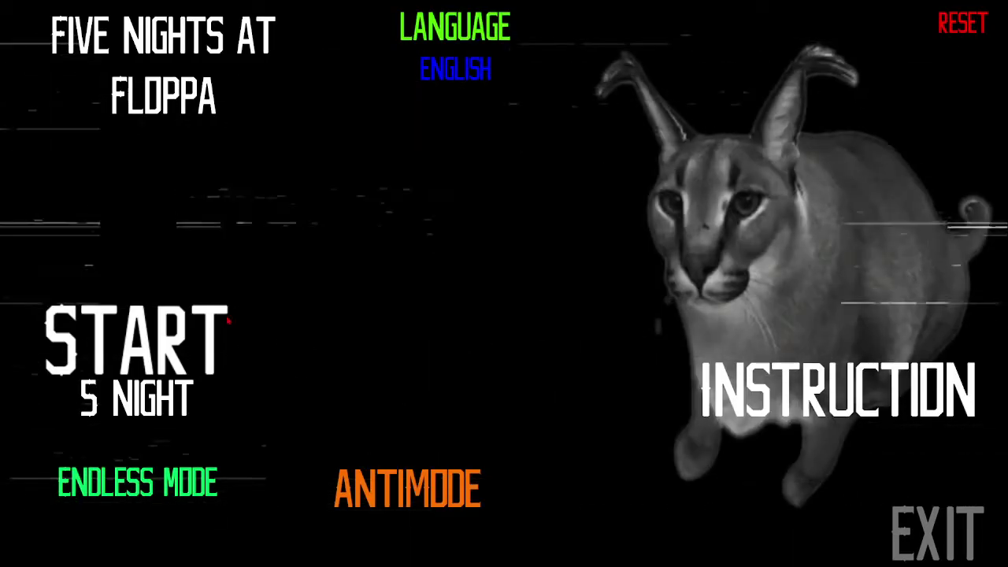
- Start another night and check the room 4, 3, 5 and 1 cameras
left_click(141, 339)
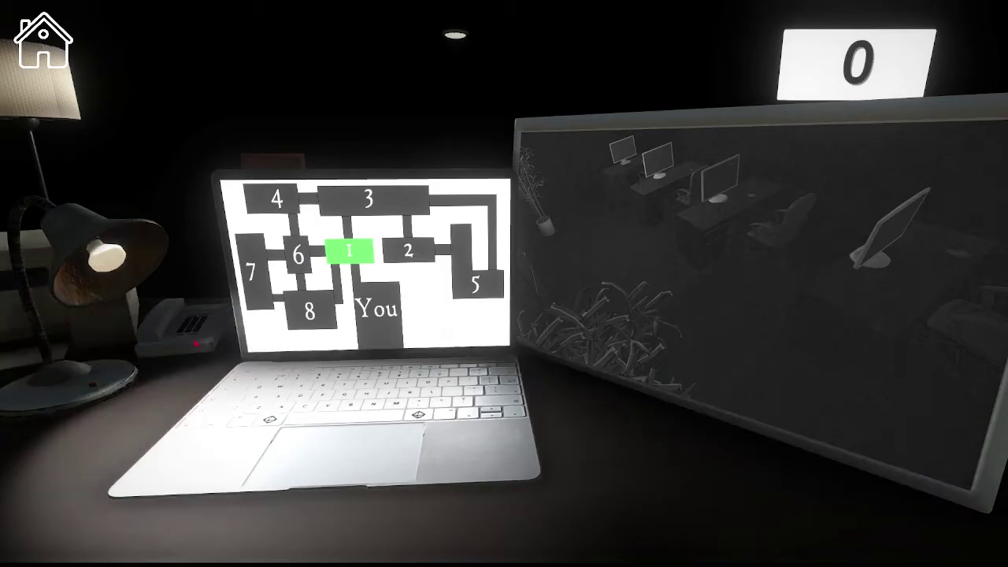
left_click(260, 207)
left_click(371, 201)
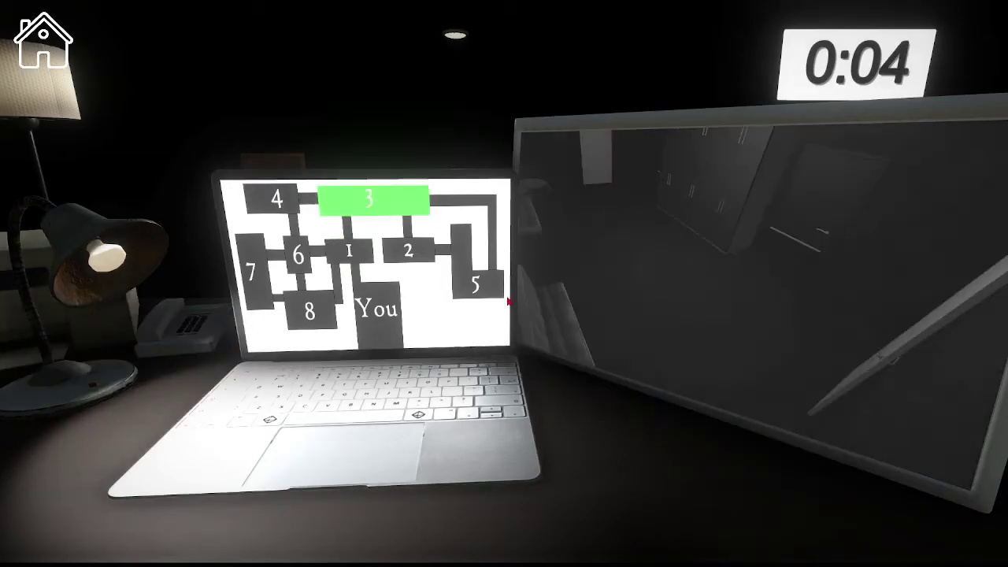
left_click(477, 283)
left_click(349, 252)
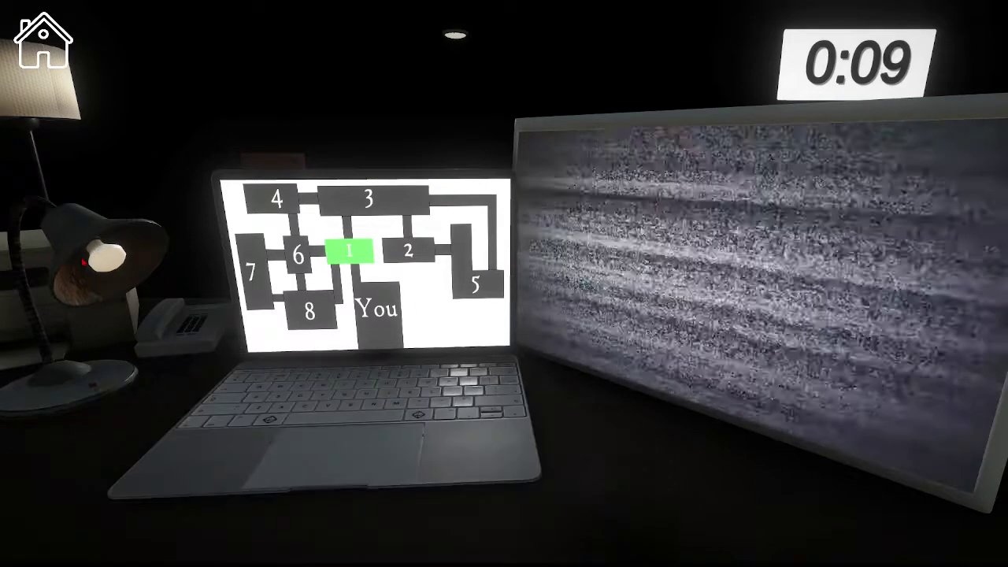
- Cycle between the room 6, 7 and 1 cameras
left_click(83, 262)
left_click(157, 315)
left_click(296, 254)
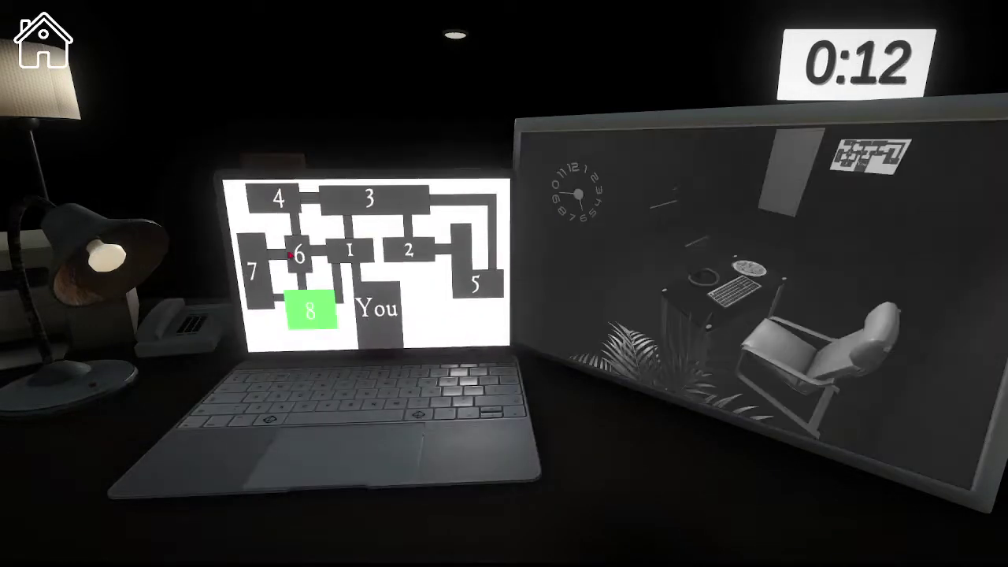
left_click(256, 272)
left_click(354, 254)
left_click(298, 253)
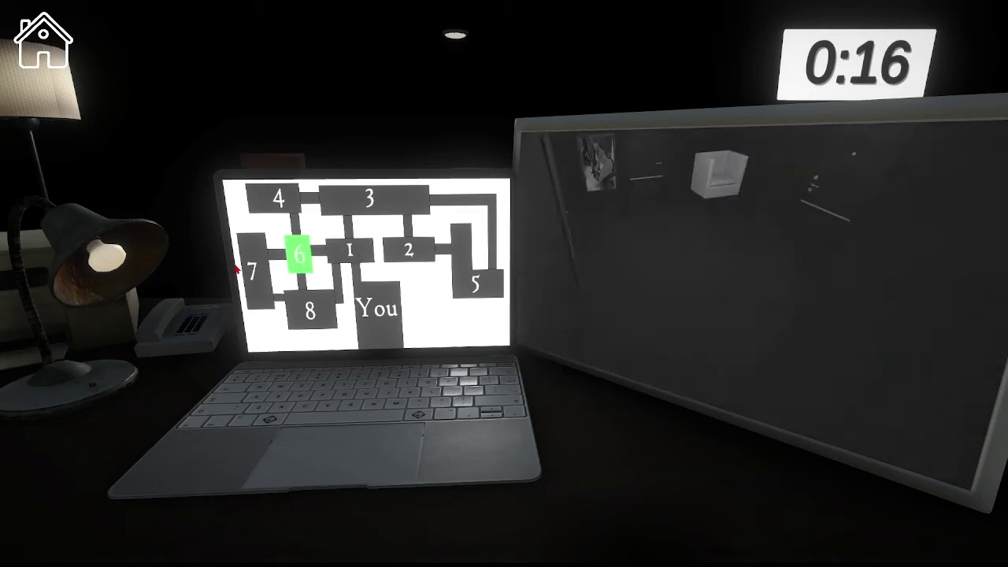
left_click(254, 271)
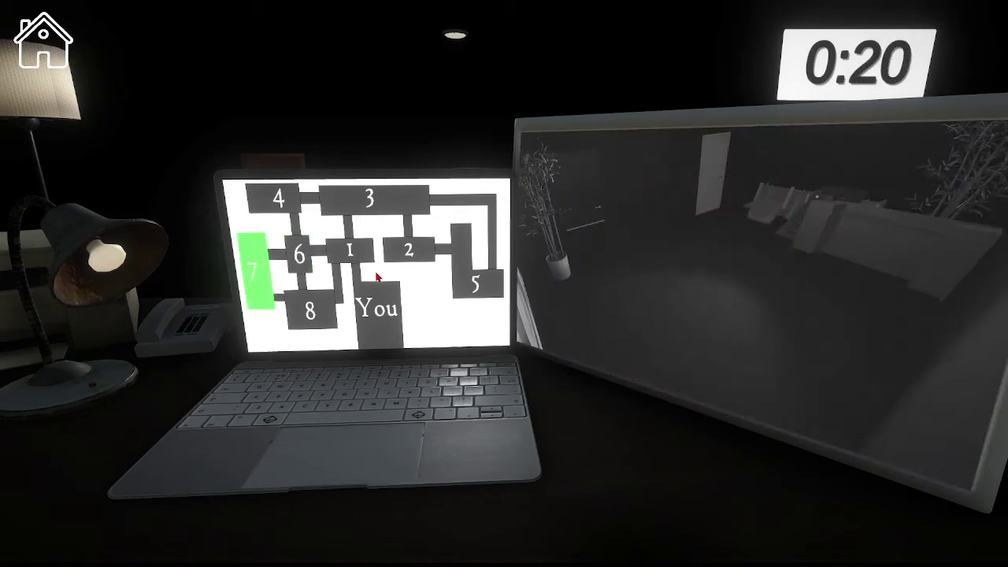
- Check the room 4, 3, 1, 5, 1 and 8 cameras in turn
left_click(277, 198)
left_click(378, 214)
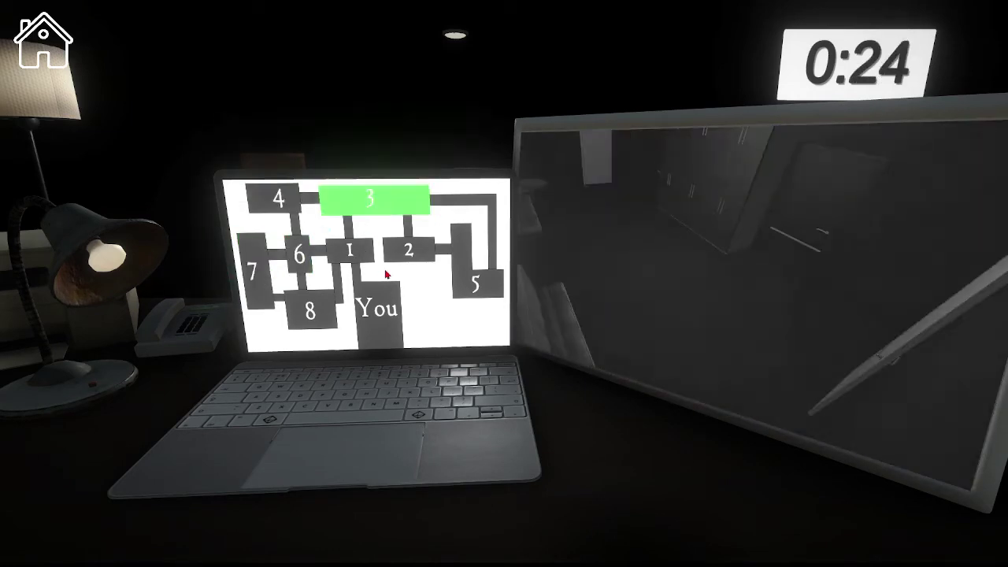
left_click(350, 253)
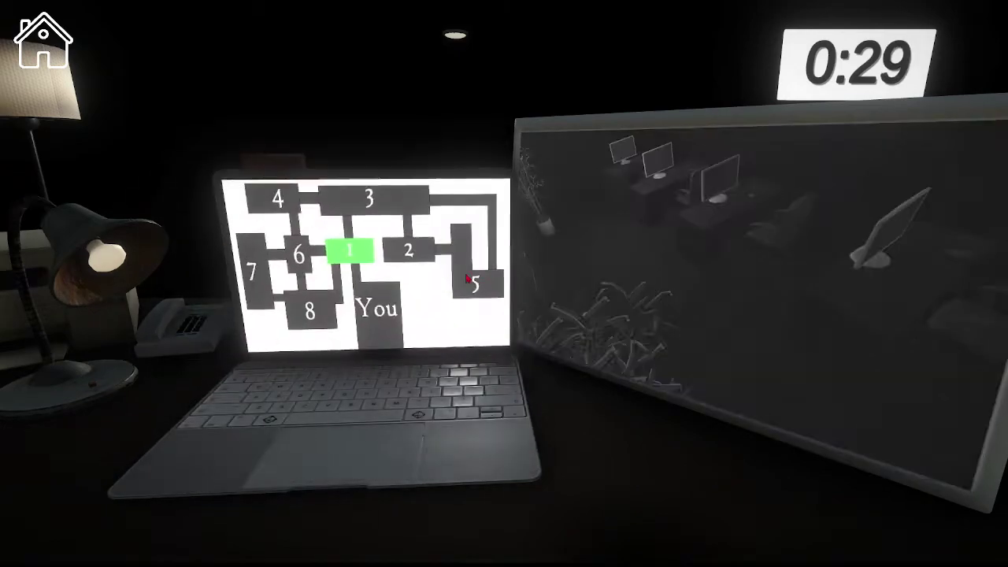
left_click(472, 279)
left_click(351, 252)
left_click(308, 309)
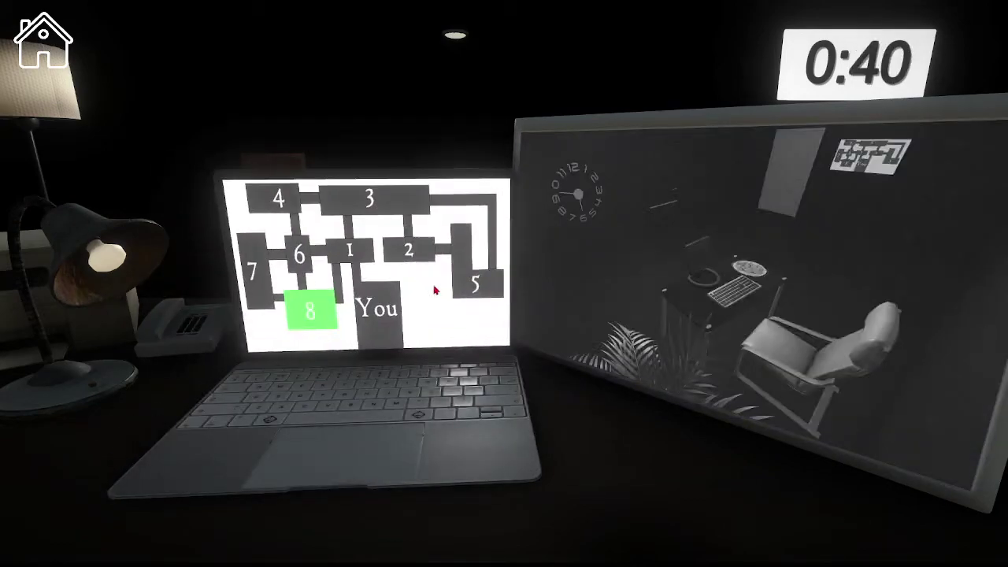
- Scan rooms 2, 1, 3, 4 and 7, spotting Floppa on the room 6 camera
left_click(409, 250)
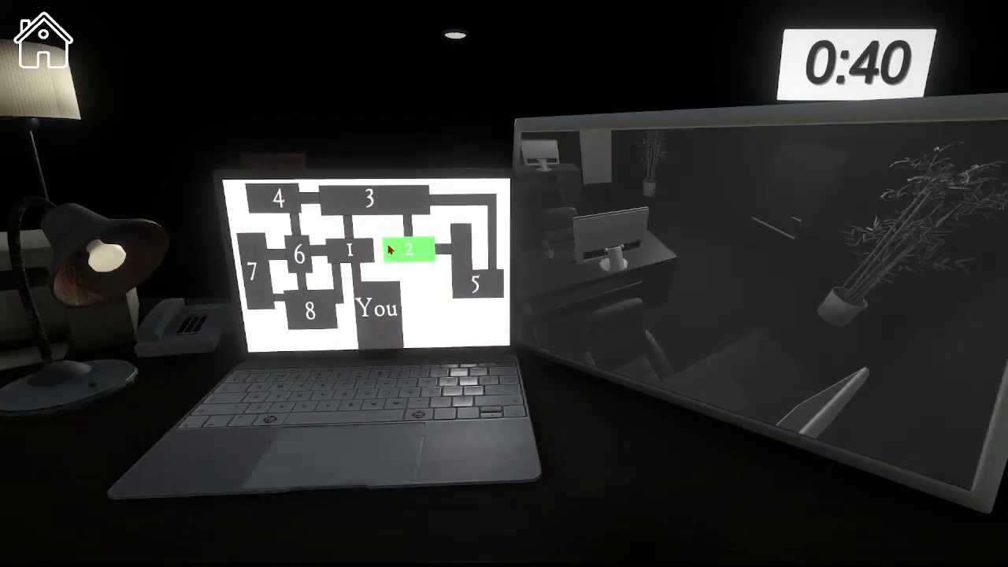
left_click(351, 252)
left_click(369, 201)
left_click(277, 204)
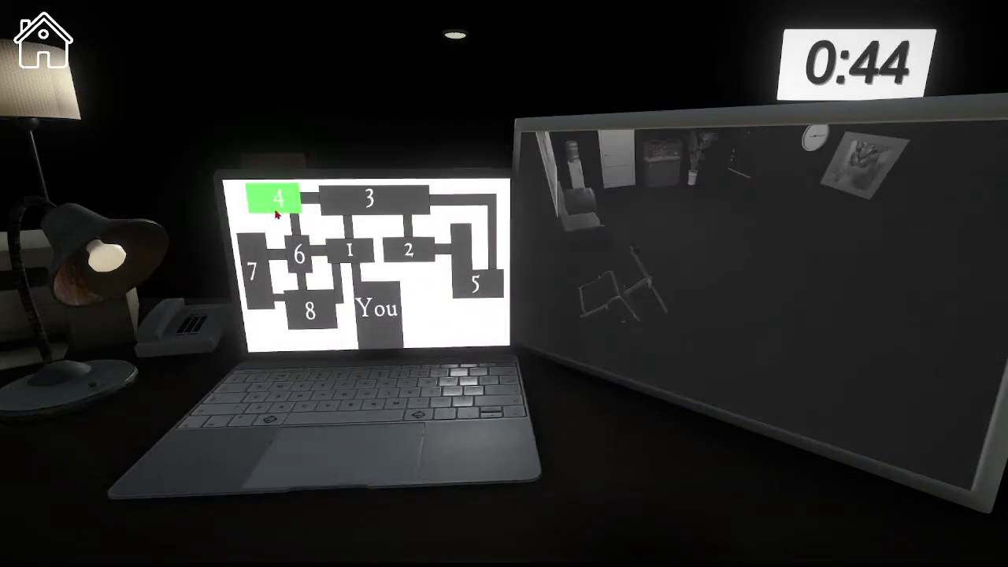
left_click(253, 264)
left_click(301, 264)
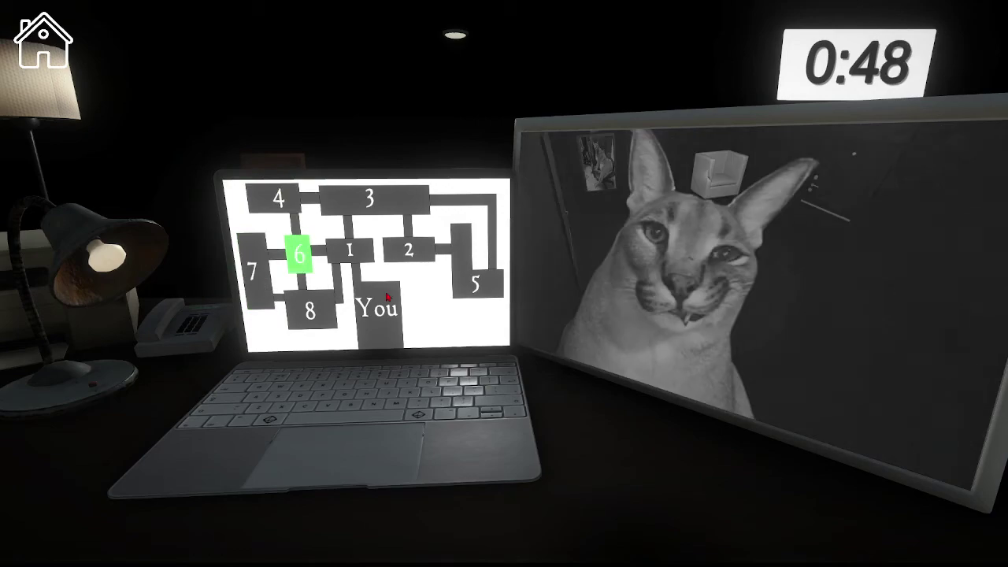
- Shut and reopen the laptop against Floppa, then check rooms 3, 4 and 7
key("space")
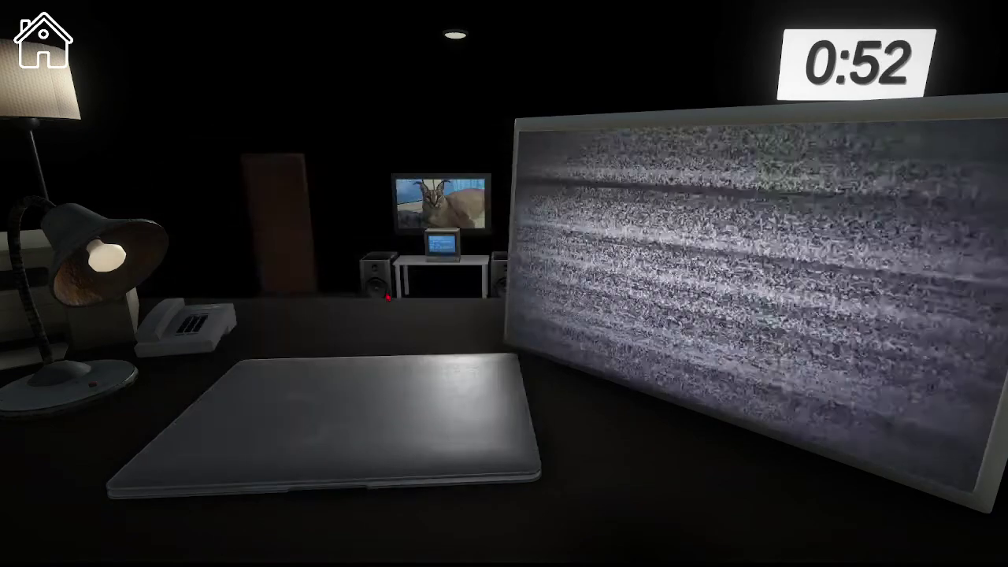
key("space")
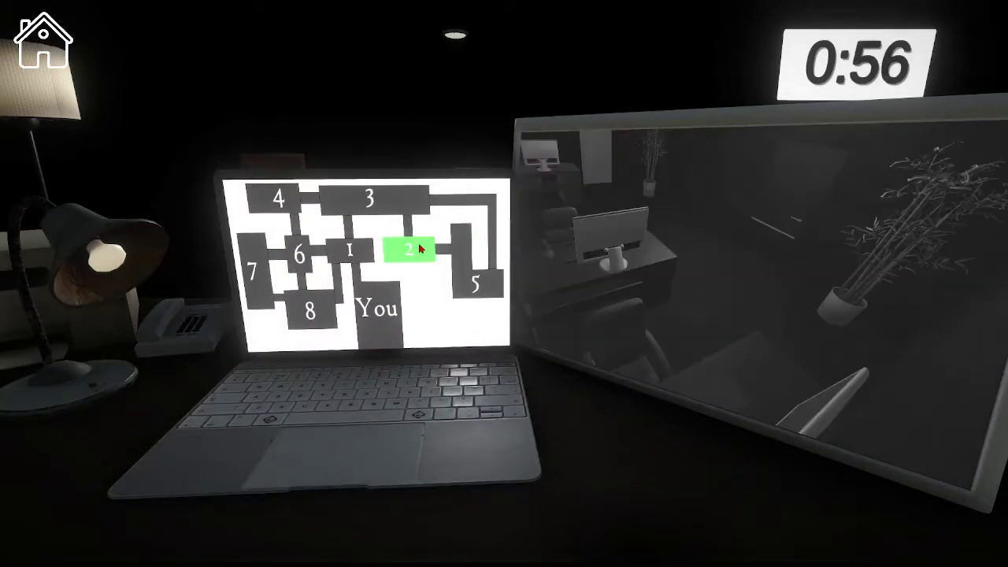
left_click(369, 199)
left_click(278, 200)
left_click(254, 268)
- Check rooms 4, 8 and 1; on spotting Floppa in room 4, shut and reopen the laptop
left_click(281, 199)
left_click(310, 310)
left_click(350, 250)
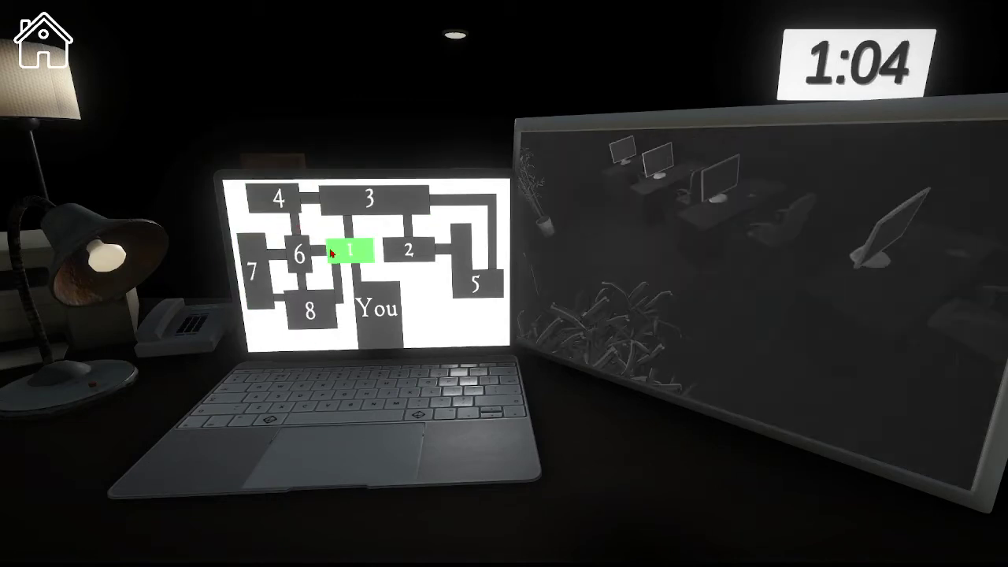
left_click(282, 203)
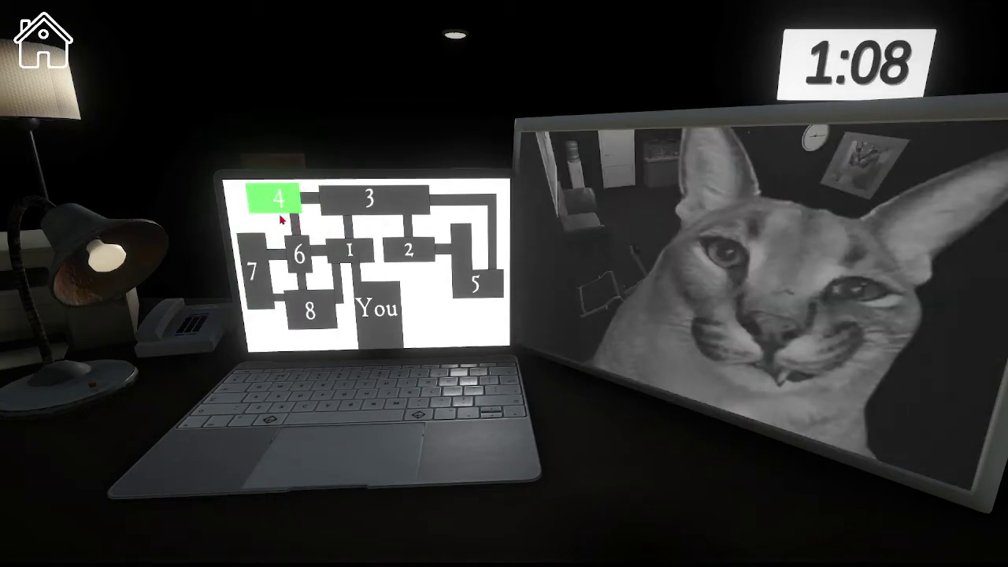
key("space")
key("space")
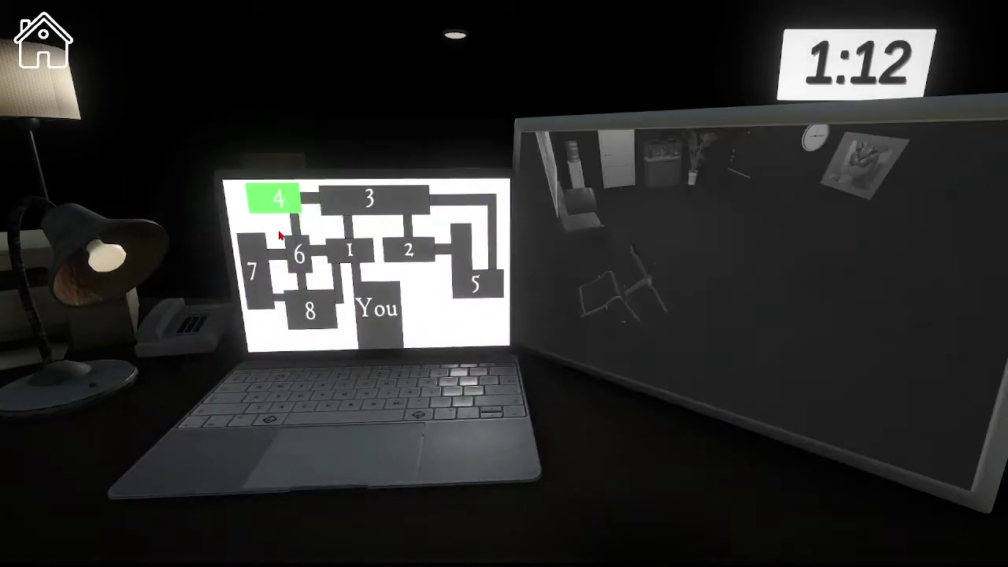
key("space")
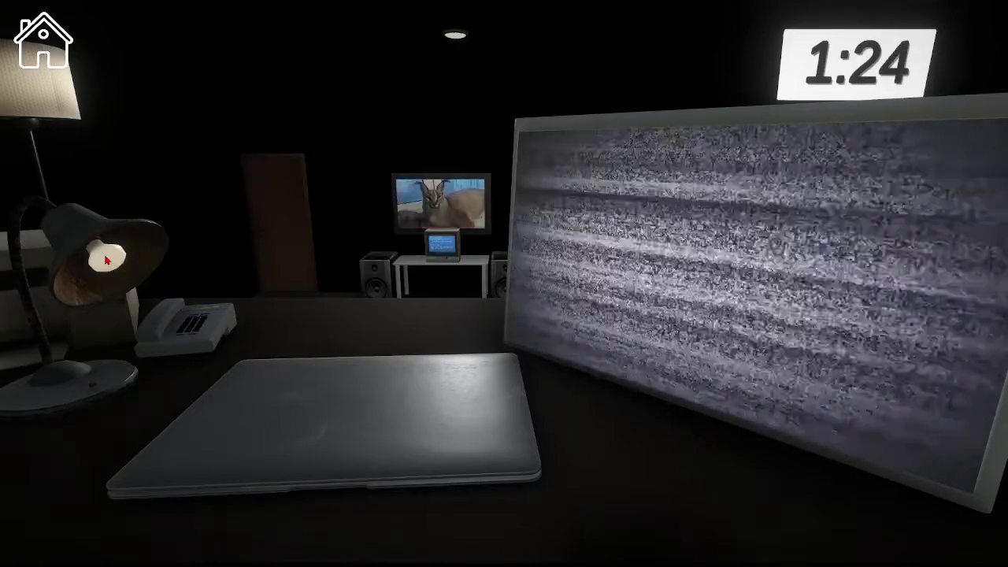
- Reopen the laptop and view the room 3, 2 and 1 cameras
key("space")
left_click(278, 198)
left_click(369, 199)
left_click(409, 252)
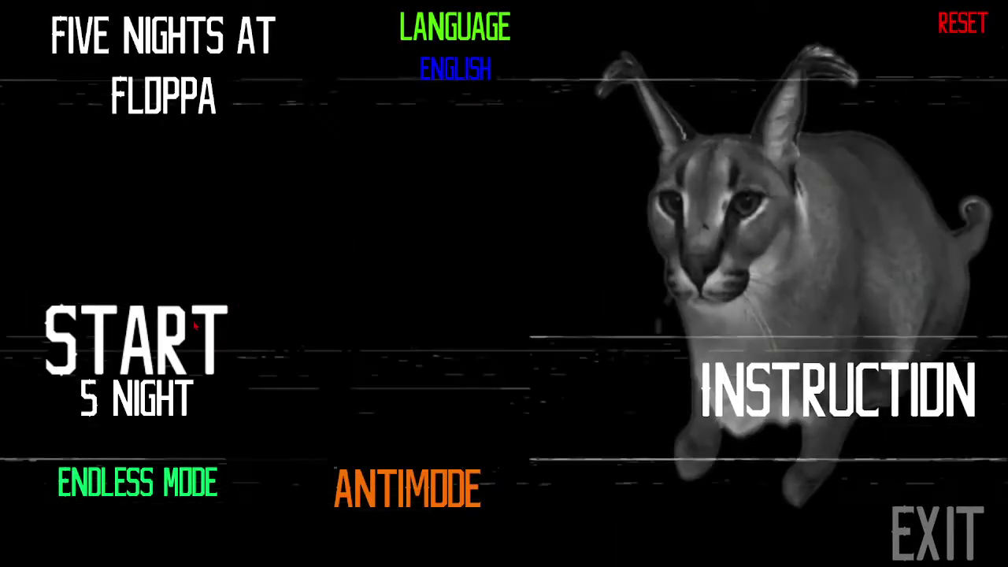
- Start a new run and check the room 4, 7, 3 and 7 cameras
left_click(195, 325)
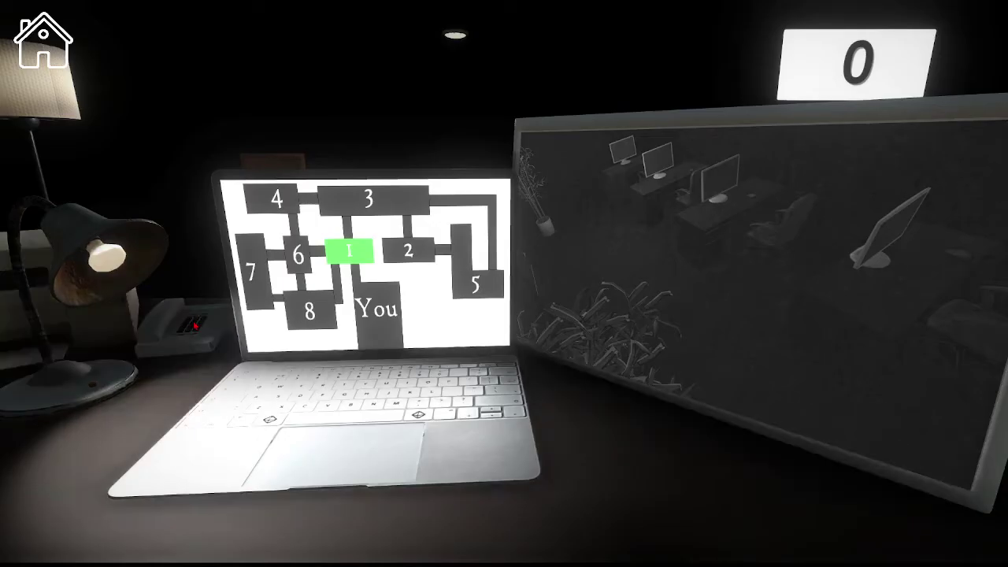
left_click(268, 200)
left_click(268, 262)
left_click(385, 207)
left_click(267, 288)
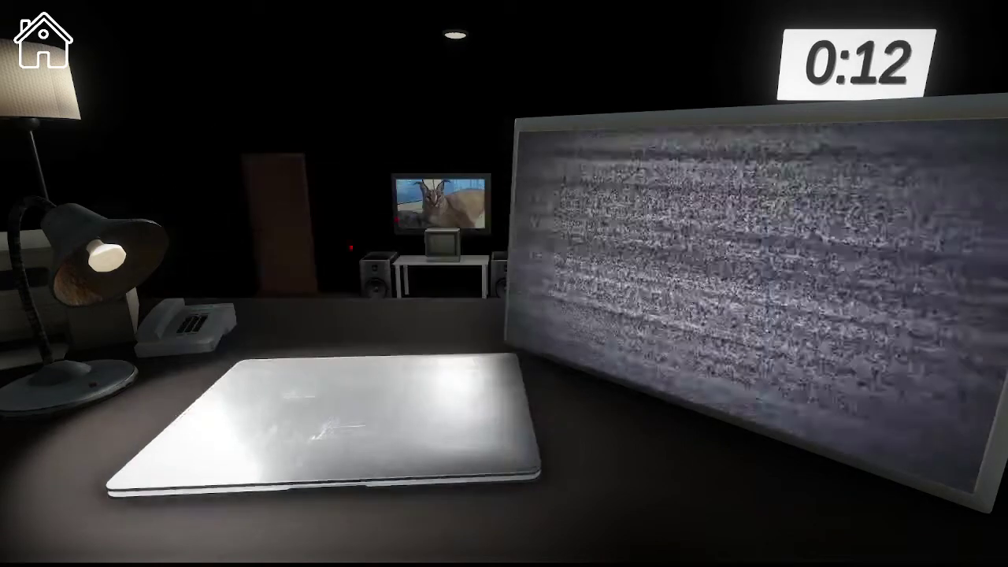
- Reopen the laptop and cycle cameras 5, 3, 1, 3, 2 and 5
left_click(409, 331)
left_click(469, 276)
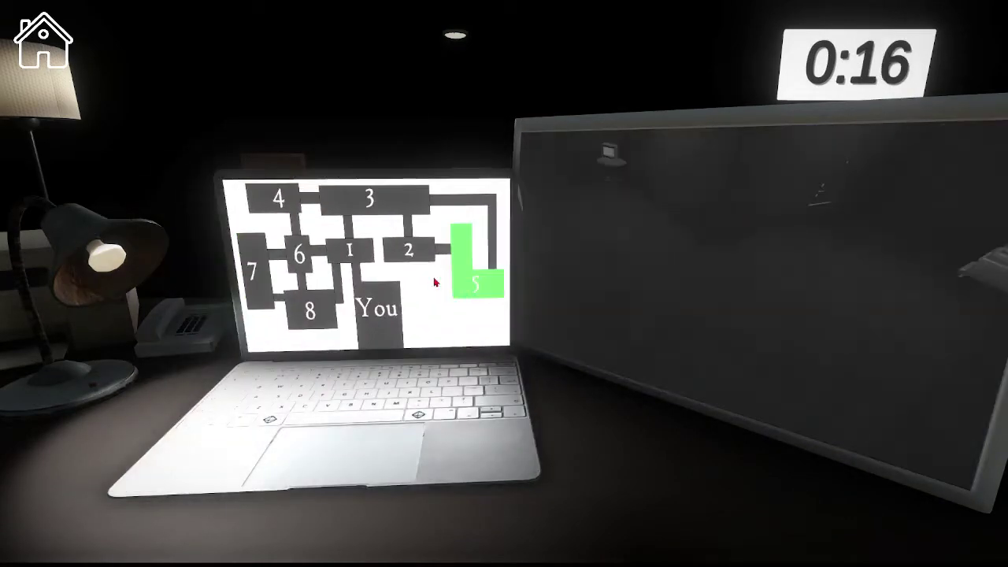
left_click(370, 199)
left_click(349, 251)
left_click(371, 199)
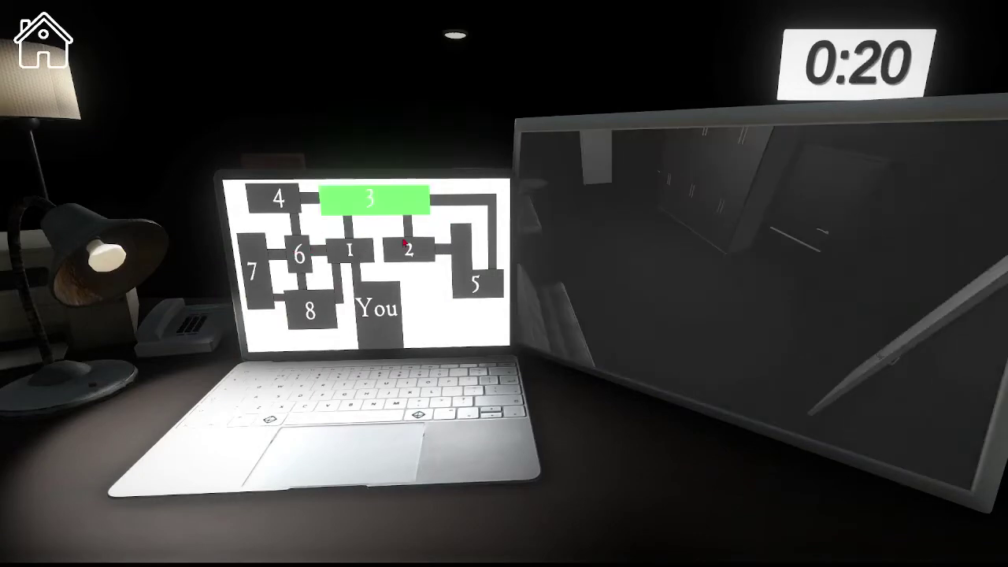
left_click(408, 249)
left_click(474, 278)
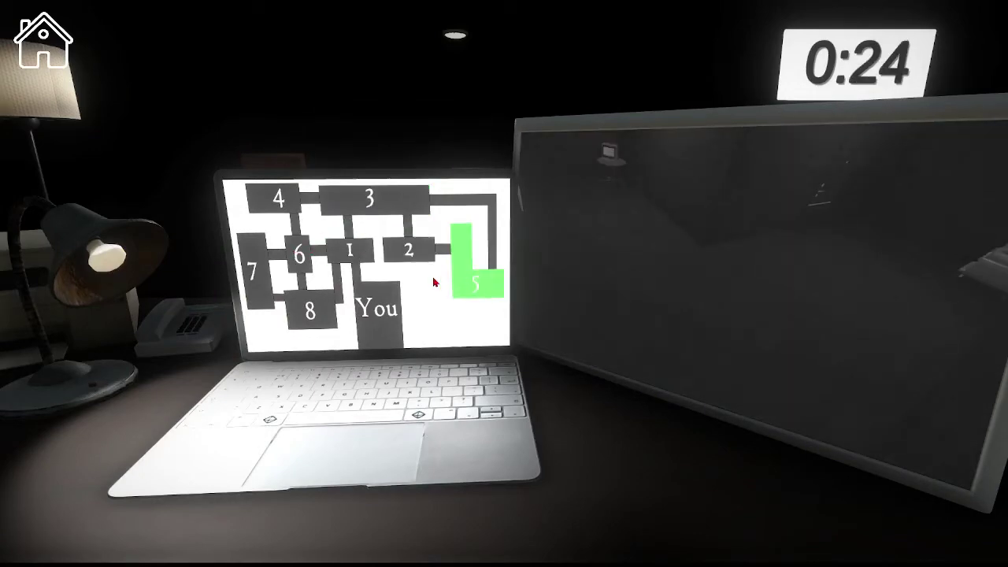
- View cameras 6 and 7, switch the desk lamp off, then check cameras 3, 2, 5, 1
left_click(298, 244)
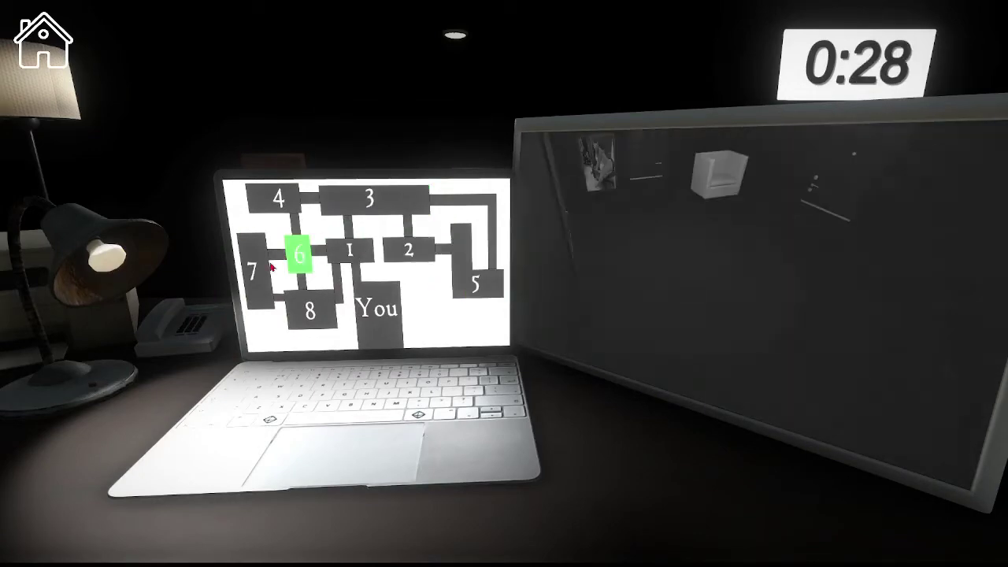
left_click(258, 274)
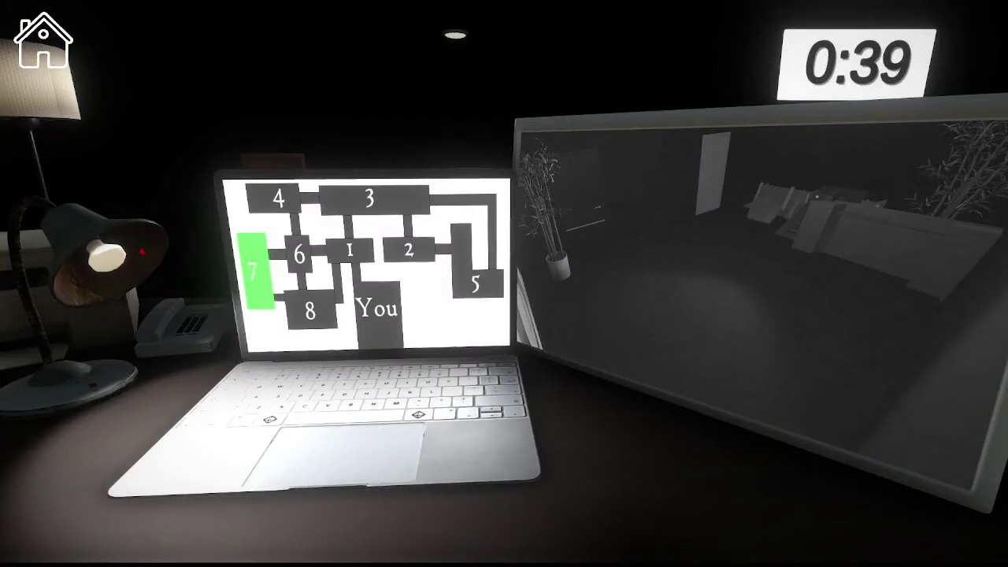
left_click(101, 252)
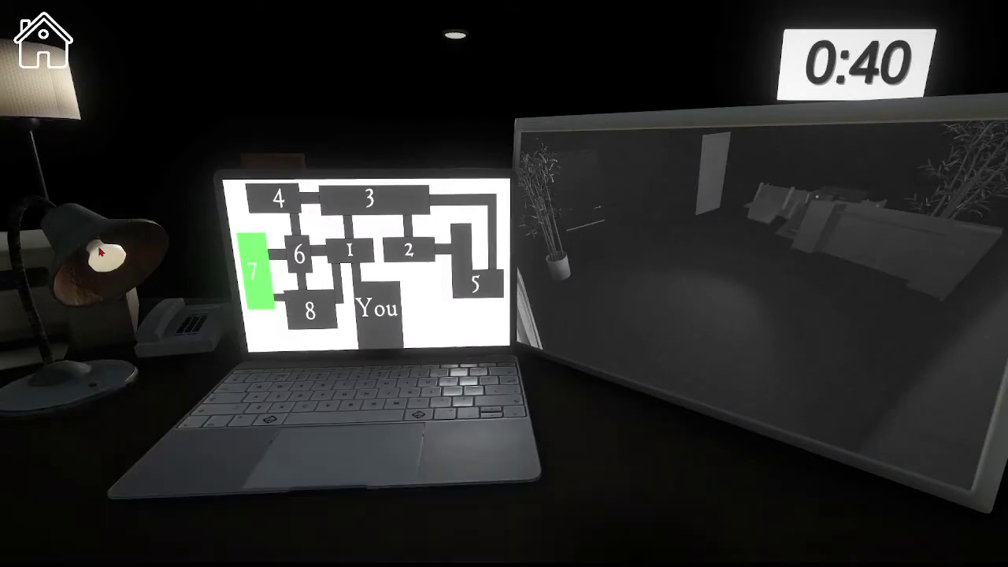
left_click(366, 199)
left_click(400, 262)
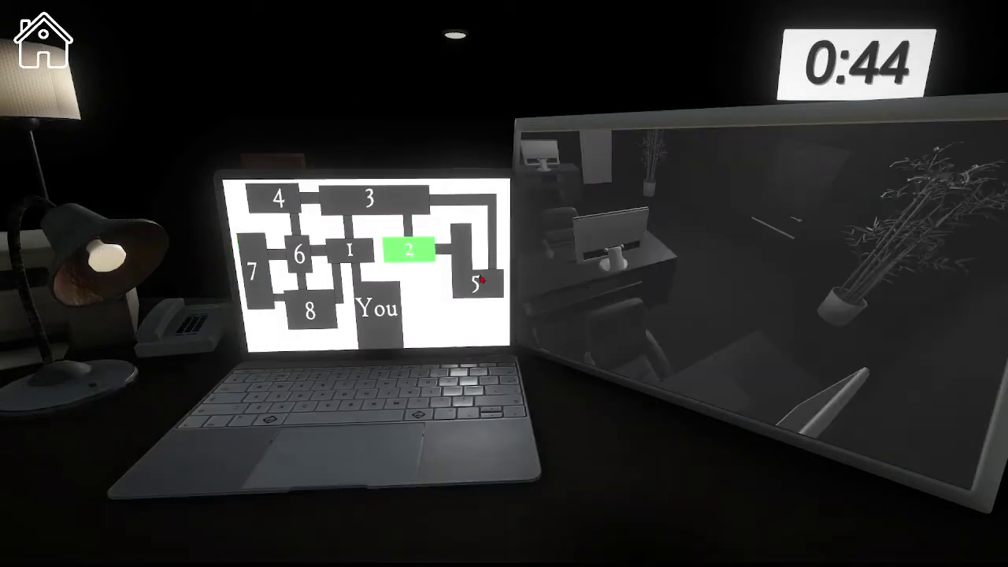
left_click(482, 279)
left_click(346, 262)
- Check cameras 4, 7 and 6, spot Floppa on camera 8, and reopen the laptop
left_click(279, 202)
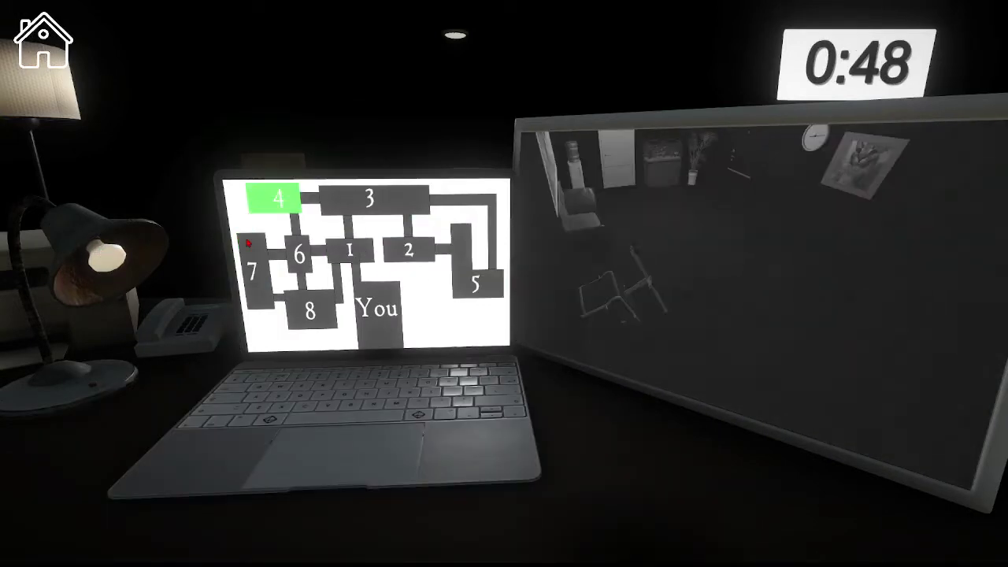
left_click(252, 268)
left_click(300, 256)
left_click(309, 312)
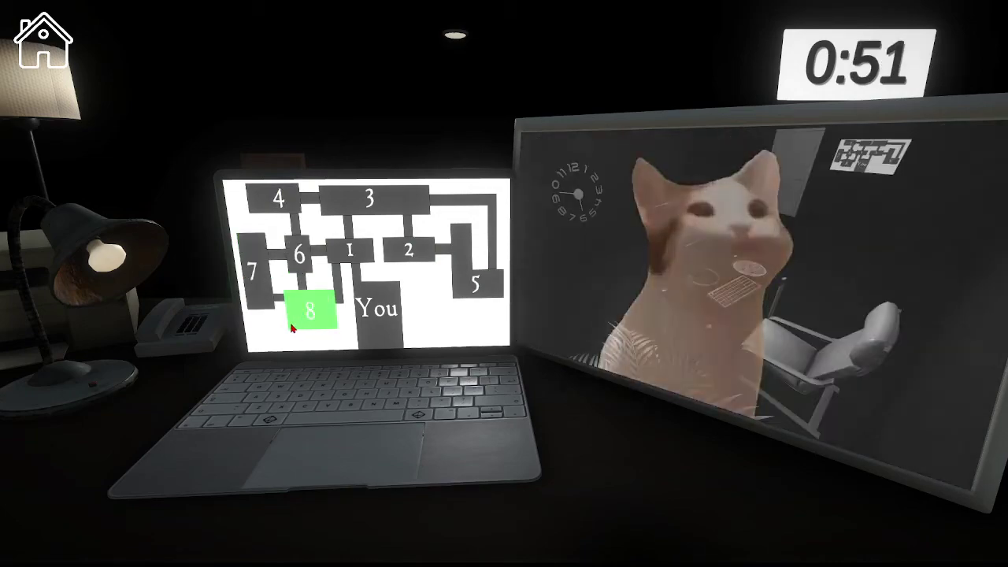
left_click(298, 256)
left_click(291, 378)
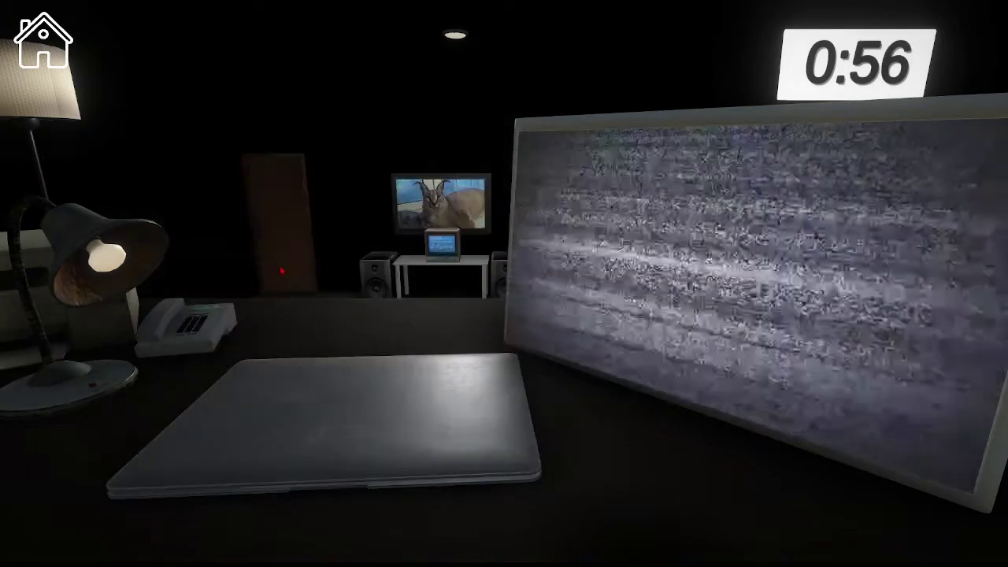
- Check the camera 3, 4, 7, 1 and 8 feeds
left_click(371, 199)
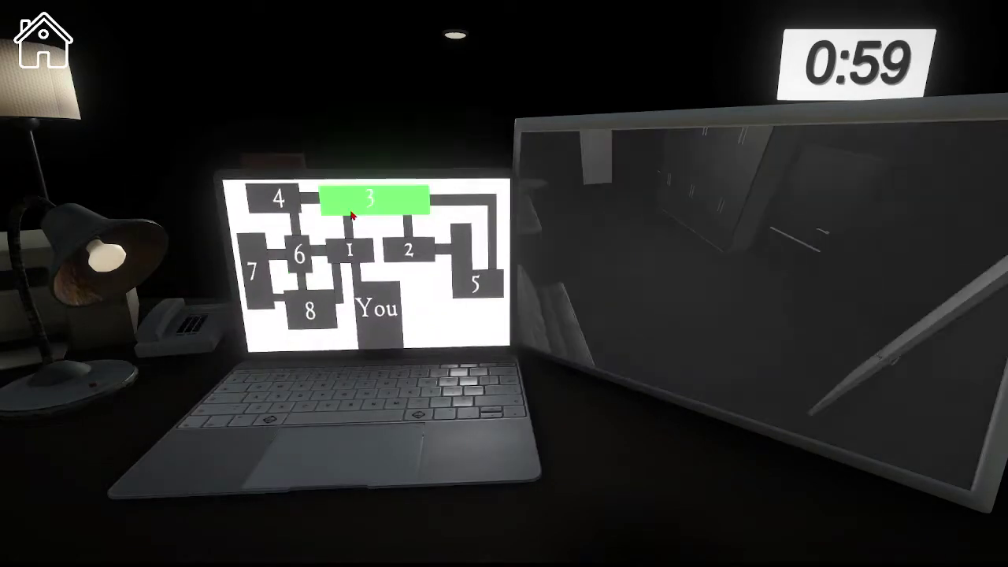
left_click(288, 209)
left_click(250, 264)
left_click(350, 256)
left_click(299, 315)
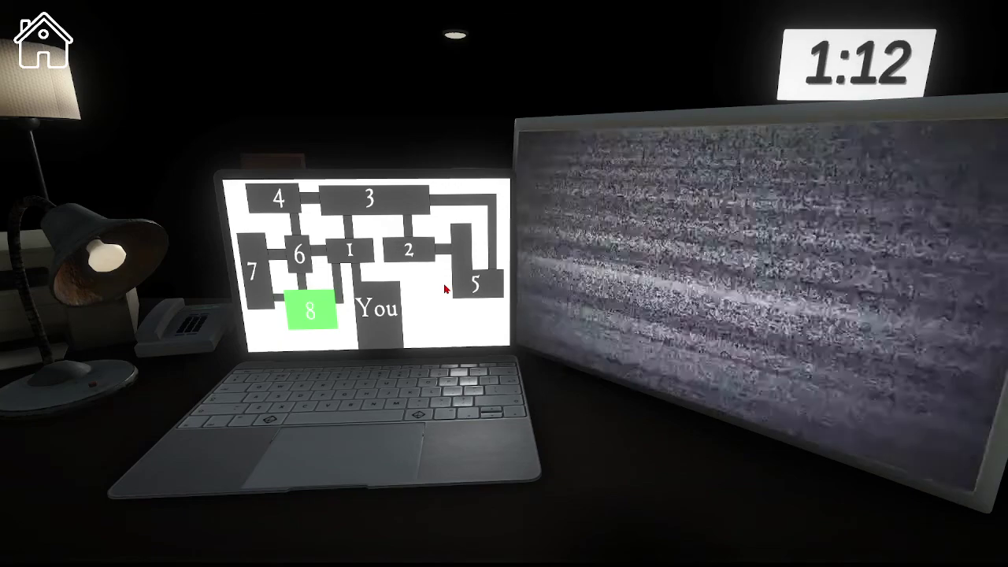
- Close the laptop to watch the room, then check cameras 5, 2, 3, 1, 6 and 7
left_click(371, 409)
left_click(370, 410)
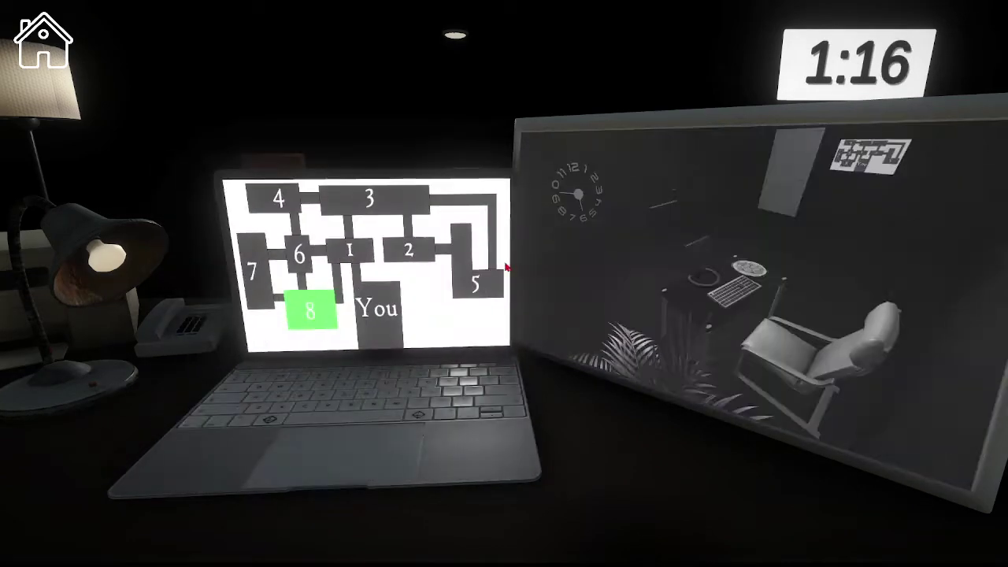
left_click(475, 284)
left_click(408, 250)
left_click(348, 194)
left_click(363, 253)
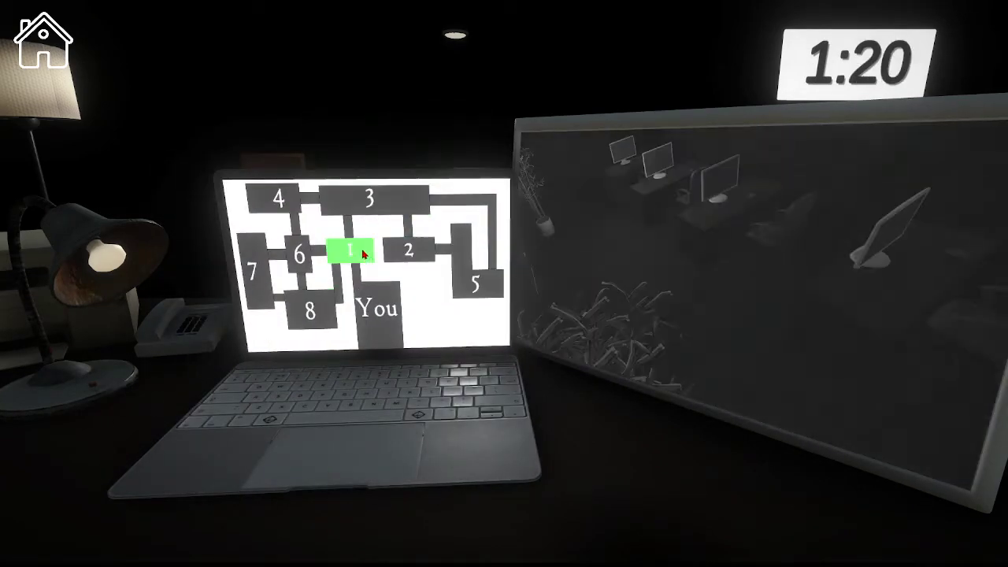
left_click(303, 256)
left_click(256, 268)
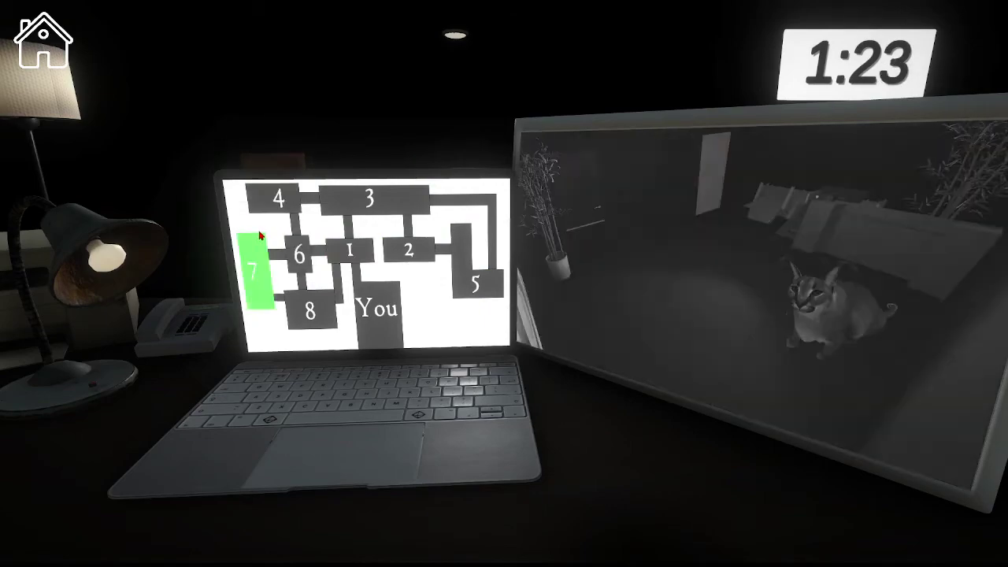
- Flick through cameras 8, 7, 6, 4, 3, 2, 5 and 1 on the laptop map
left_click(304, 300)
left_click(268, 293)
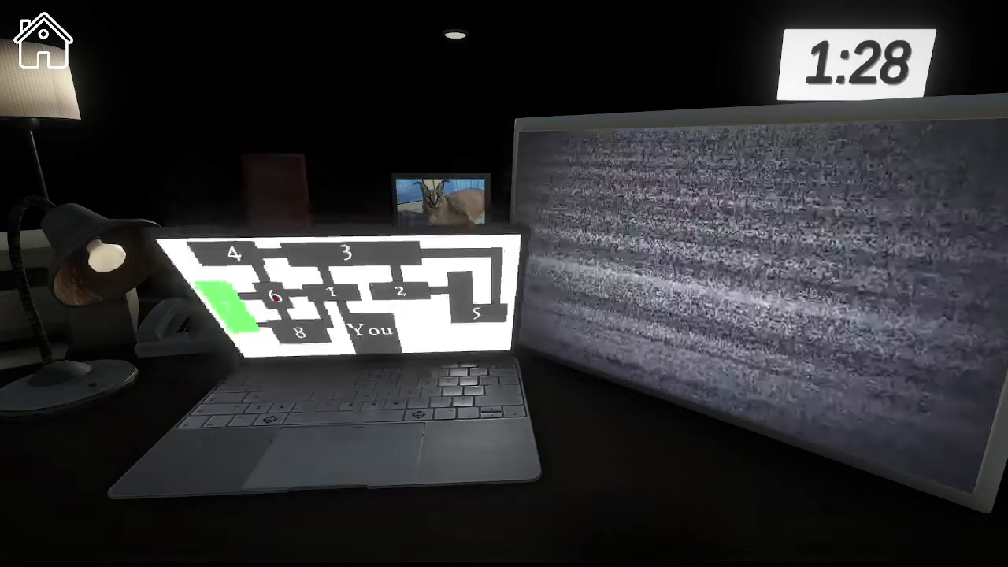
left_click(300, 248)
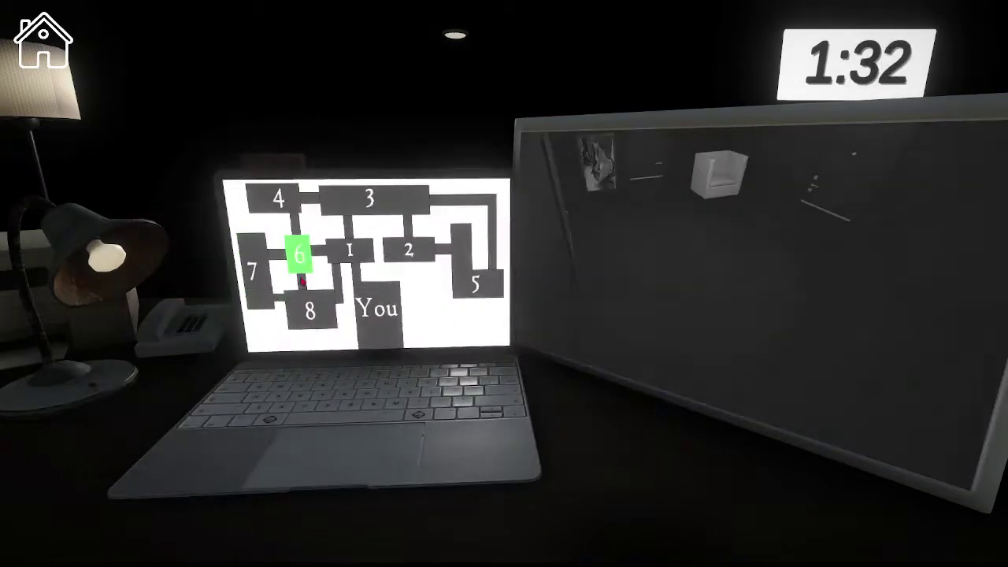
left_click(301, 309)
left_click(279, 201)
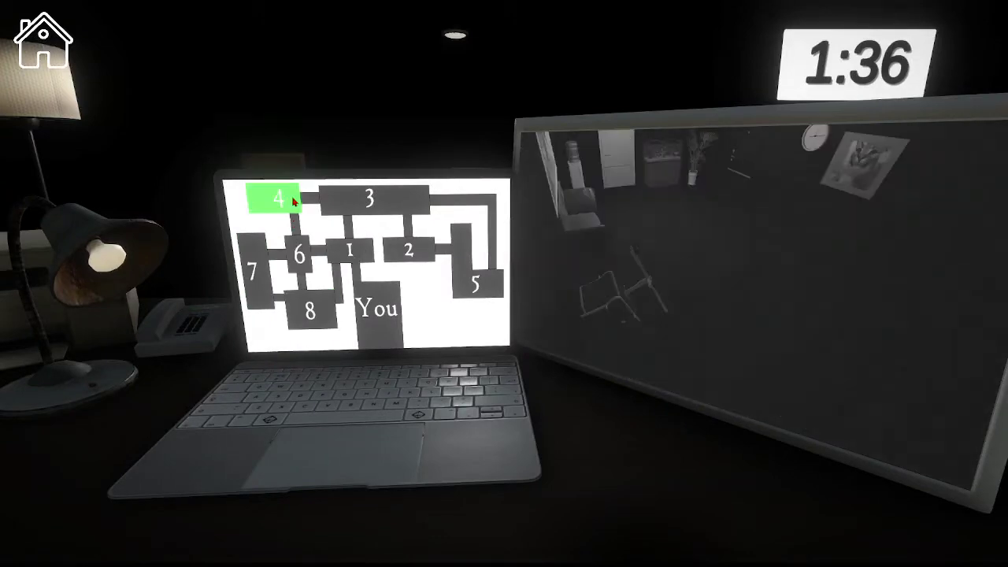
left_click(369, 198)
left_click(409, 250)
left_click(469, 279)
left_click(349, 250)
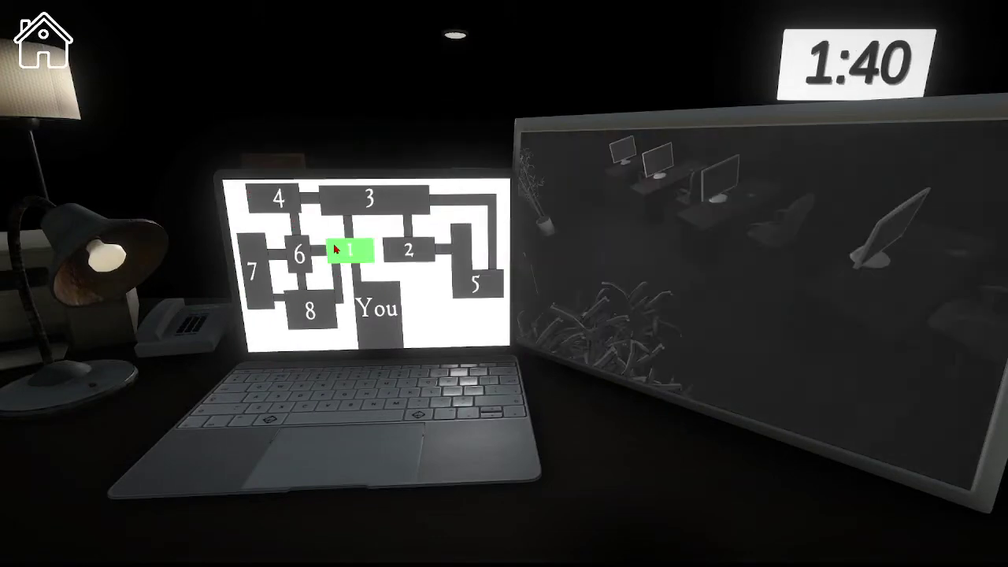
left_click(311, 311)
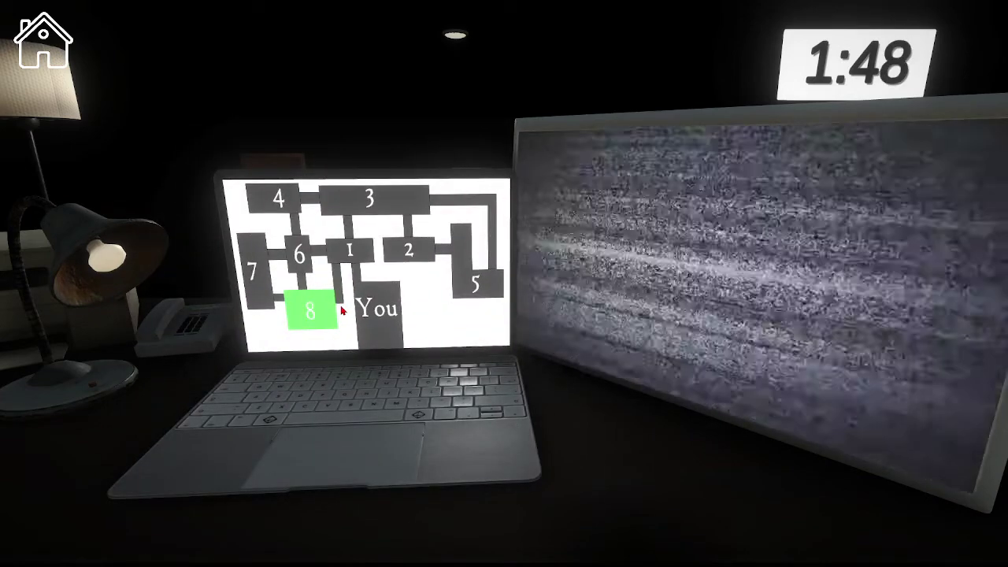
- Lower the laptop briefly, then reopen it and check cameras 5, 1, 2, 3, 7, 4 and 8
left_click(344, 312)
left_click(350, 312)
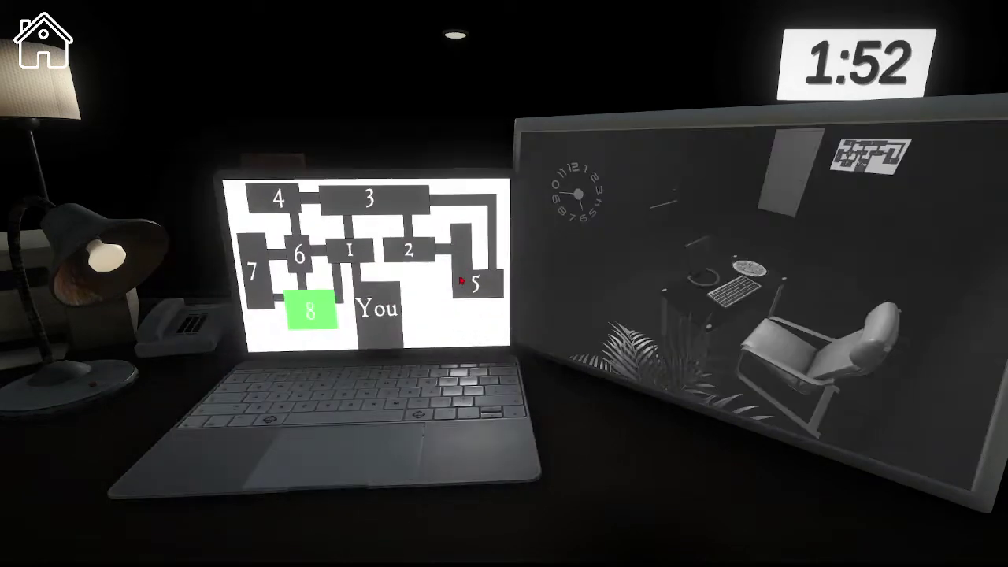
left_click(464, 287)
left_click(351, 251)
left_click(408, 251)
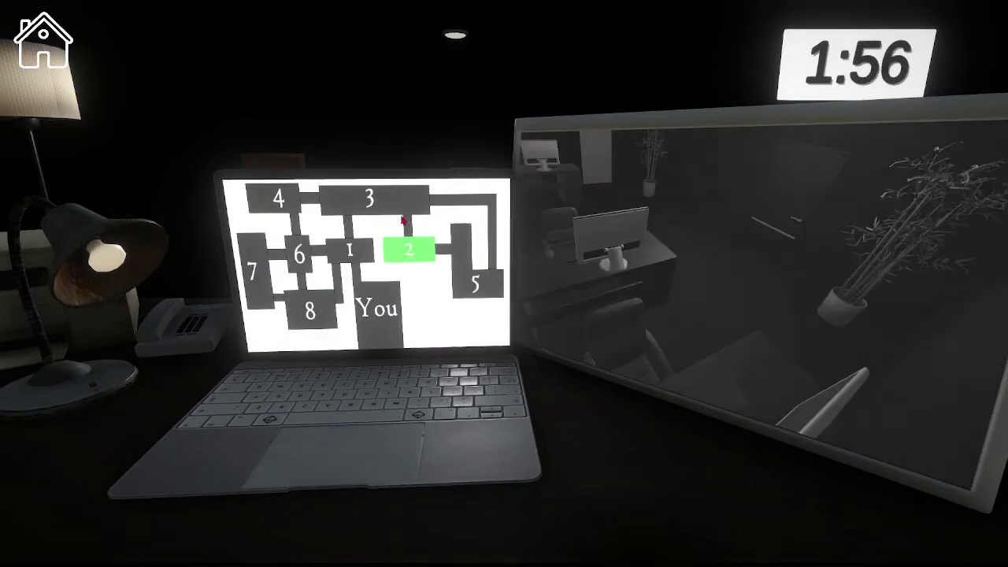
left_click(397, 207)
left_click(268, 272)
left_click(283, 206)
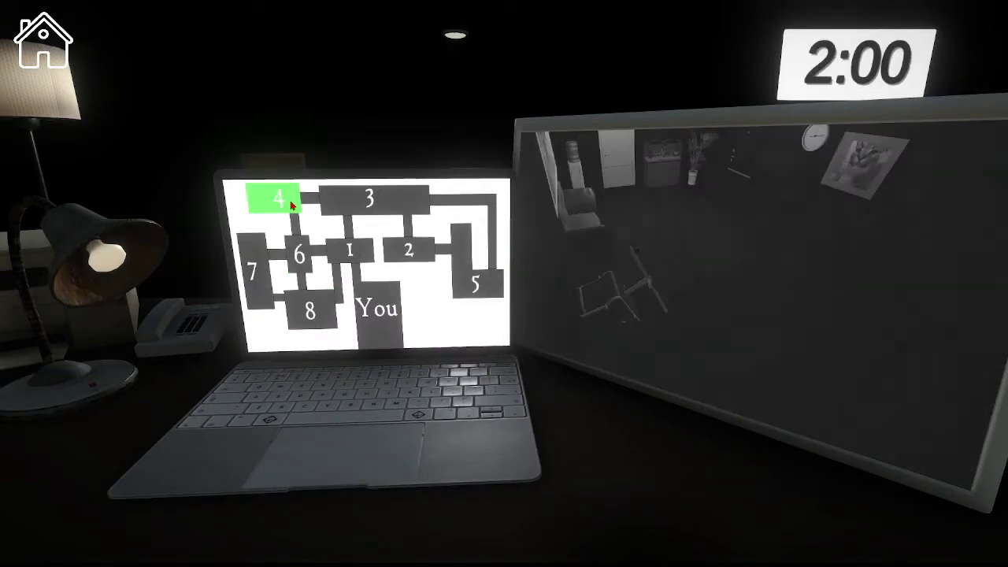
left_click(309, 315)
left_click(350, 254)
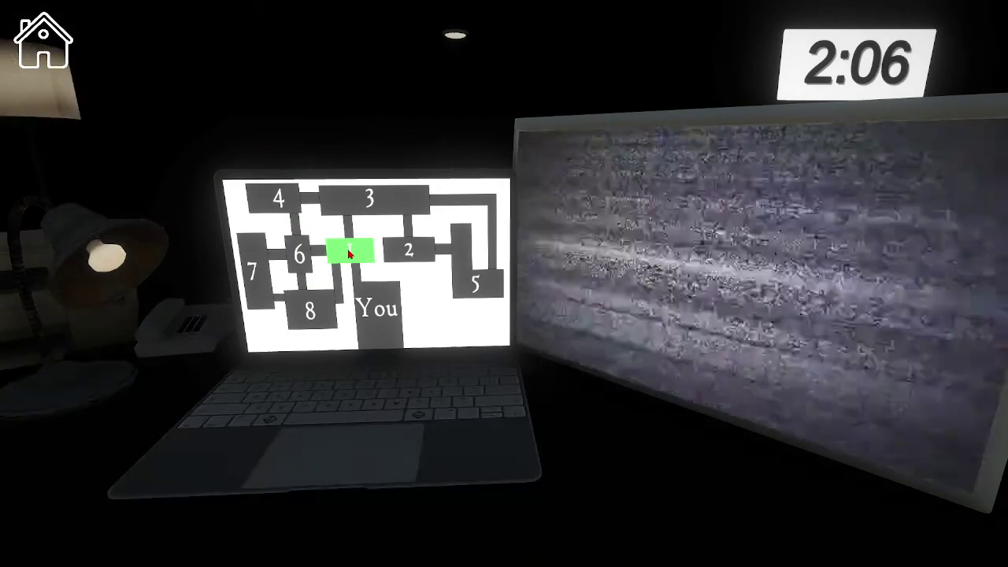
- Lower and raise the laptop again, then check cameras 1, 3, 2, 5, 8 and 7
left_click(350, 253)
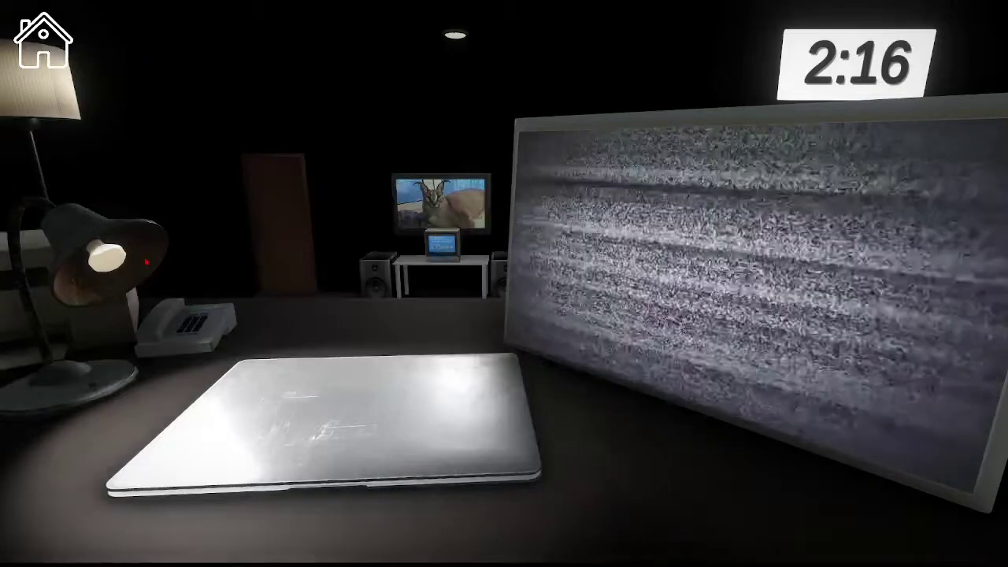
left_click(315, 425)
left_click(369, 195)
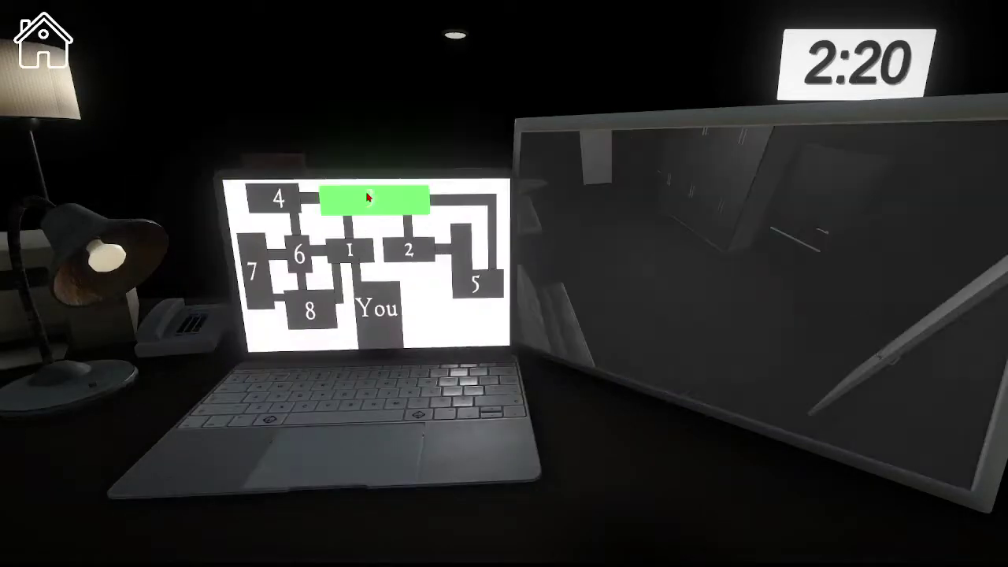
left_click(428, 252)
left_click(486, 277)
left_click(323, 311)
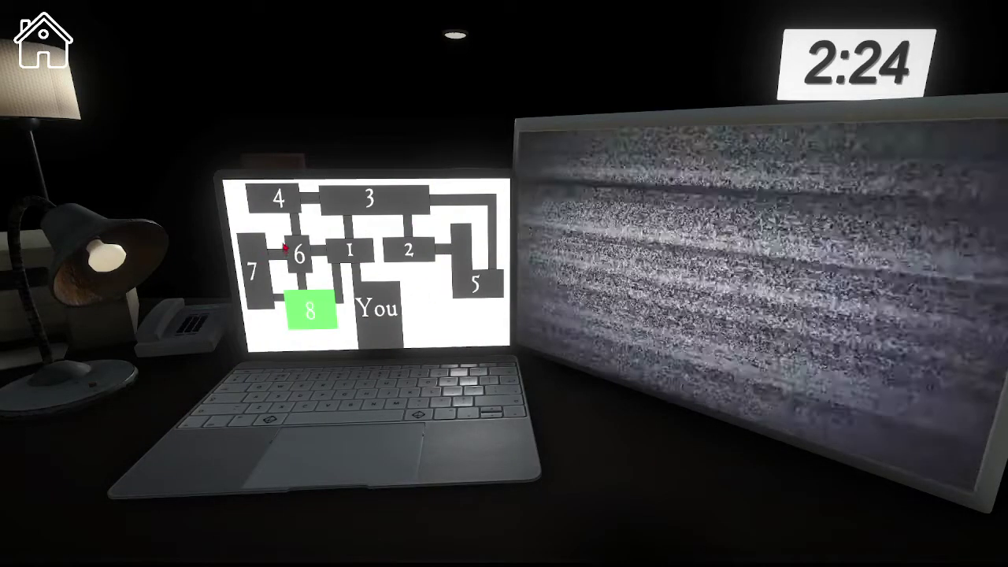
left_click(254, 260)
- View camera 4, watch the room, then reopen the laptop on cameras 1 and 3
left_click(277, 198)
left_click(330, 275)
left_click(330, 275)
left_click(330, 275)
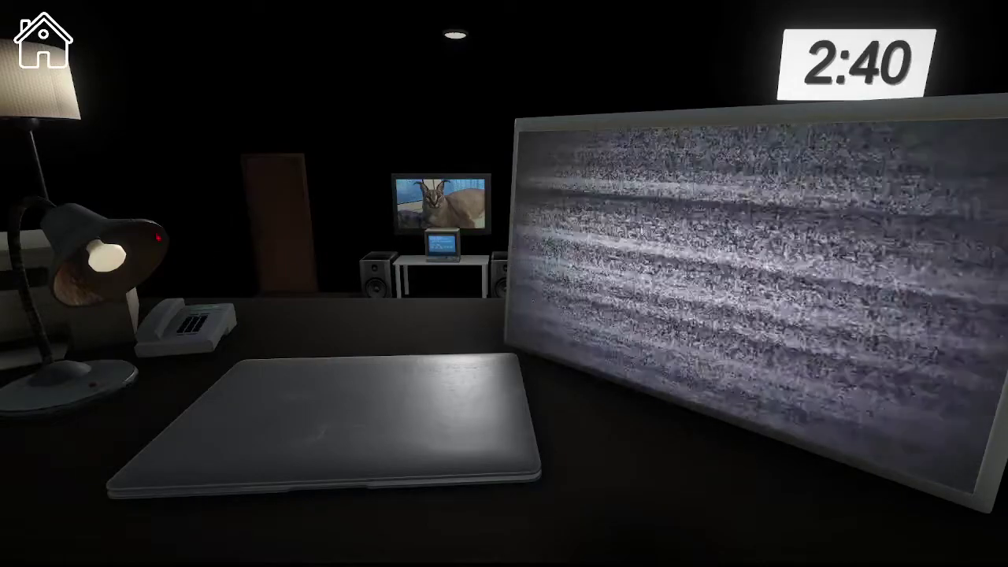
left_click(330, 425)
left_click(350, 251)
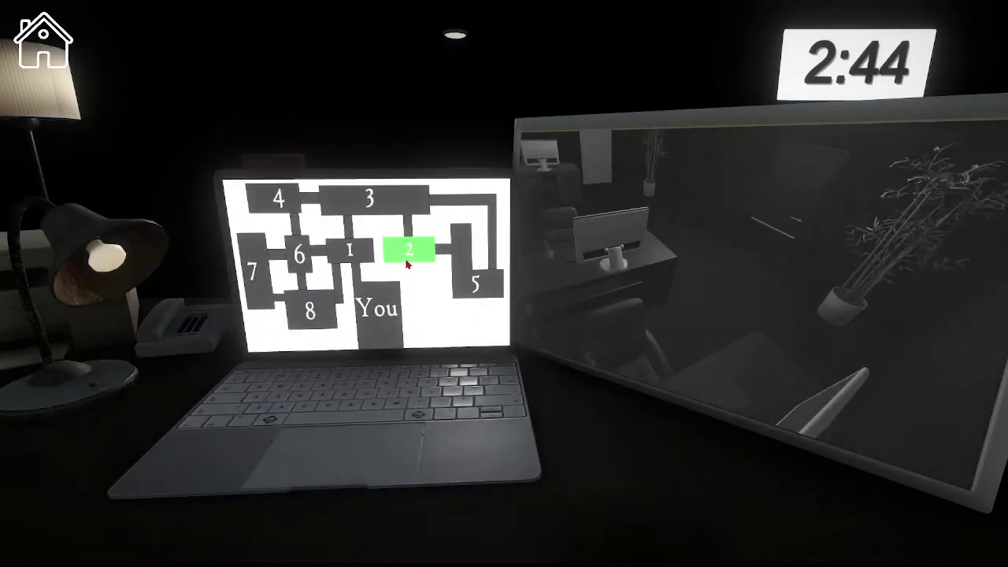
left_click(399, 204)
- Cycle the feeds through cameras 6, 4, 7, 1, 2 and 3
left_click(297, 256)
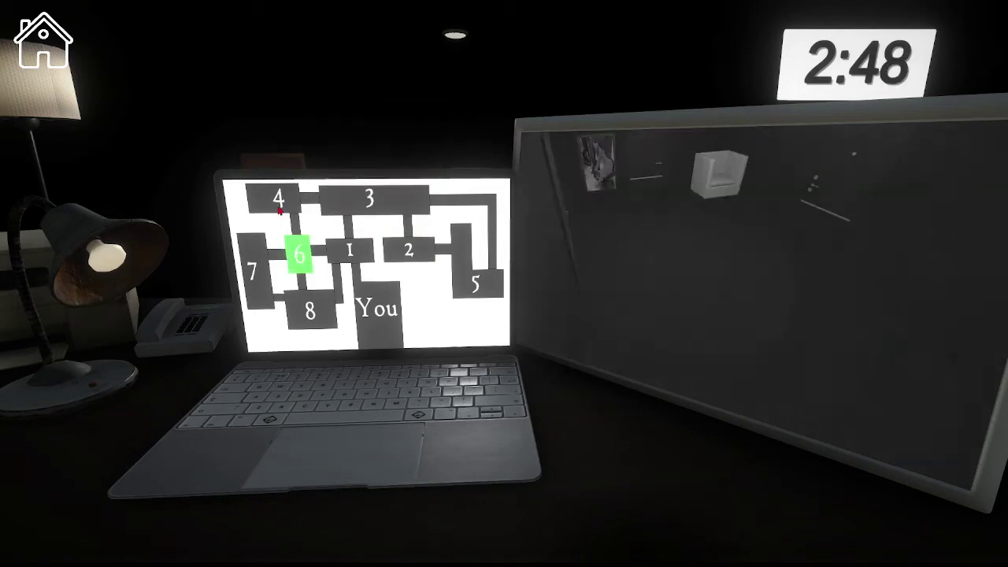
left_click(278, 199)
left_click(253, 272)
left_click(351, 252)
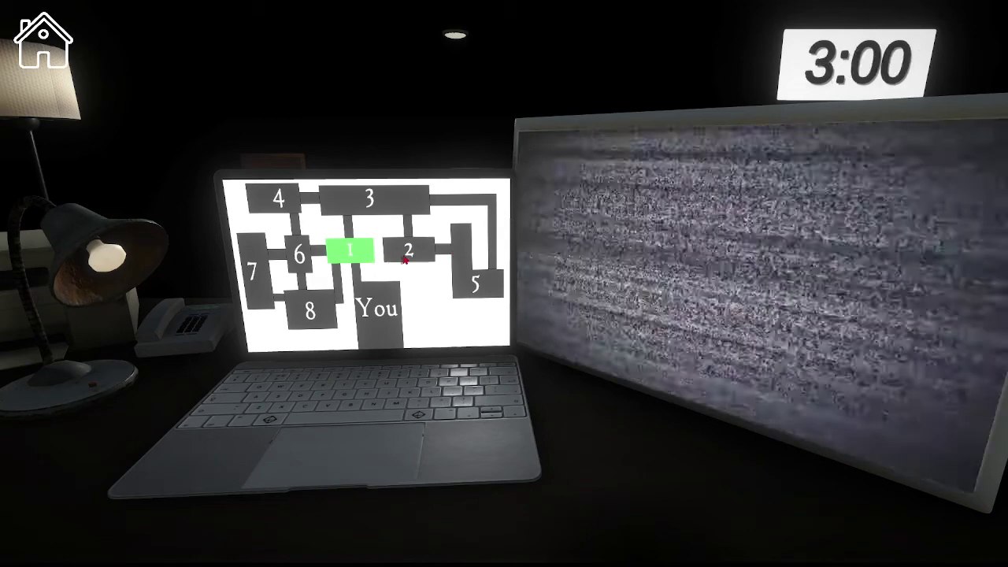
left_click(408, 251)
left_click(383, 204)
- Check cameras 6, 8, 7 and 4, then drop and raise the laptop with Space
left_click(299, 256)
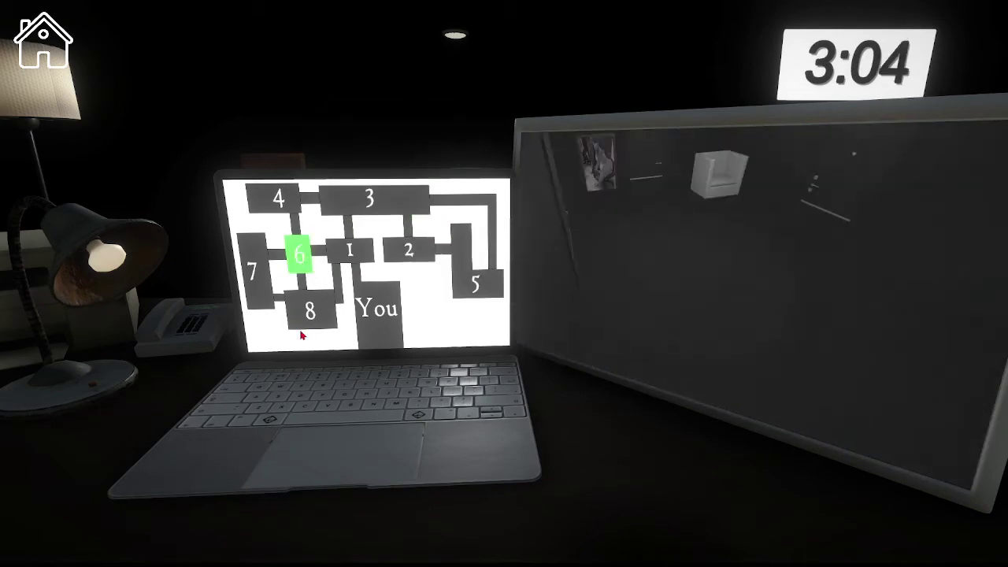
left_click(309, 317)
left_click(254, 271)
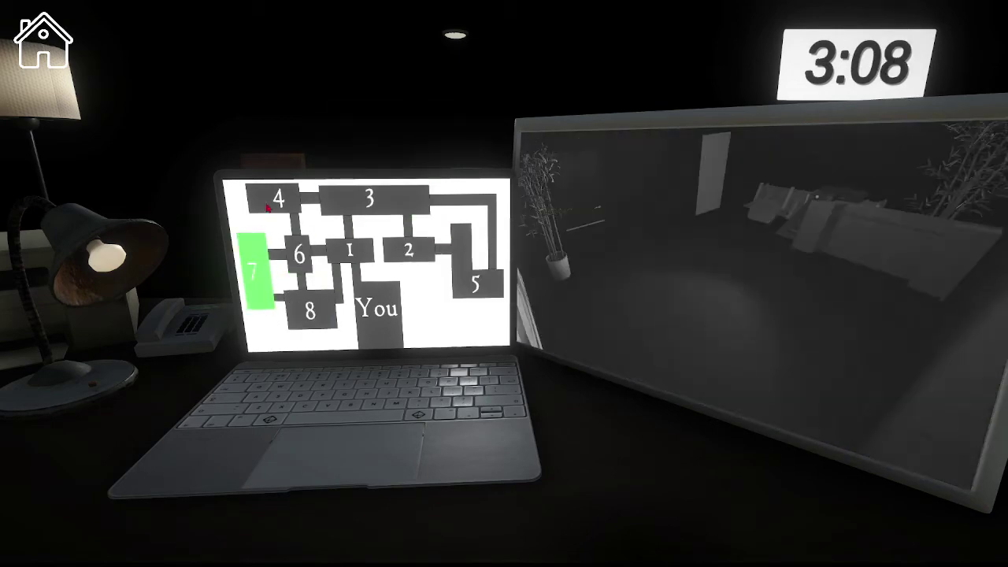
left_click(277, 198)
left_click(315, 315)
key("space")
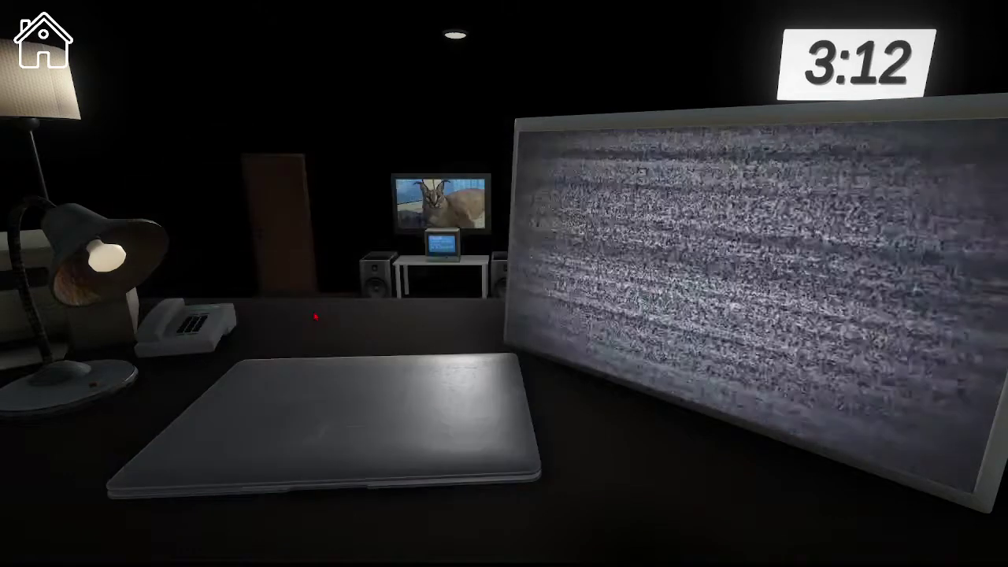
key("space")
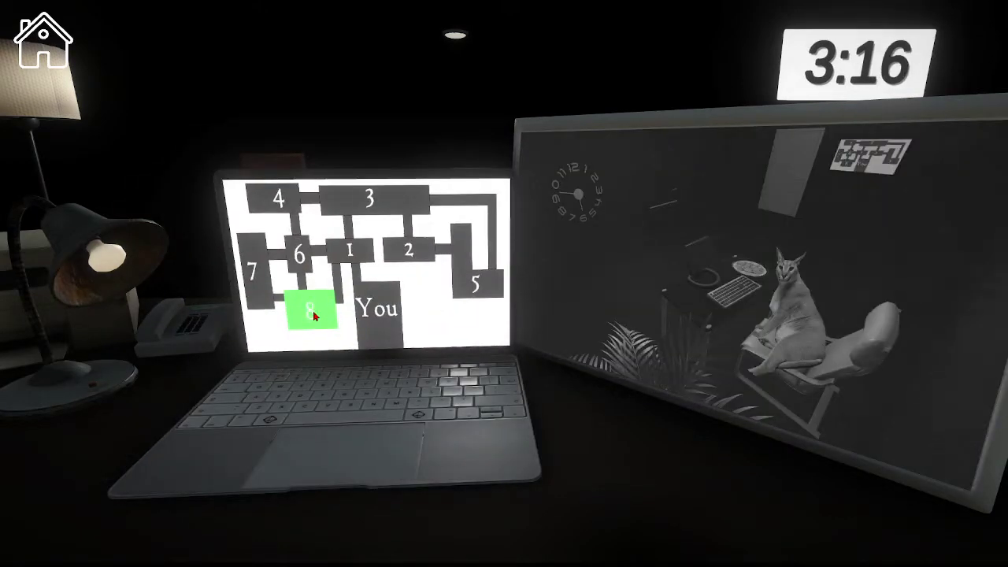
- Check cameras 1, 2, 3 and 6
left_click(349, 250)
left_click(408, 251)
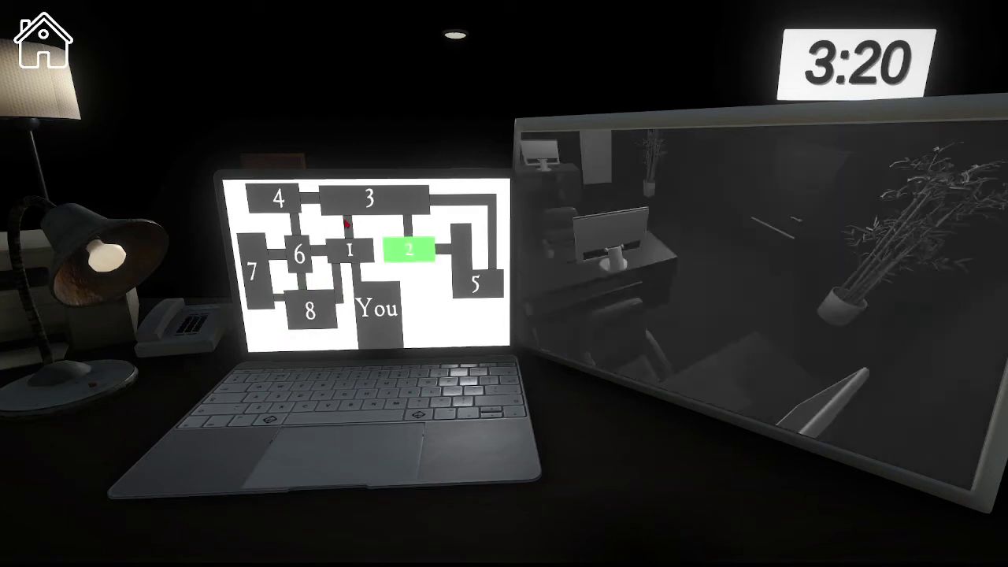
left_click(368, 198)
left_click(298, 256)
- Check cameras 4, 7, 5, 3, 1 and 6
left_click(278, 198)
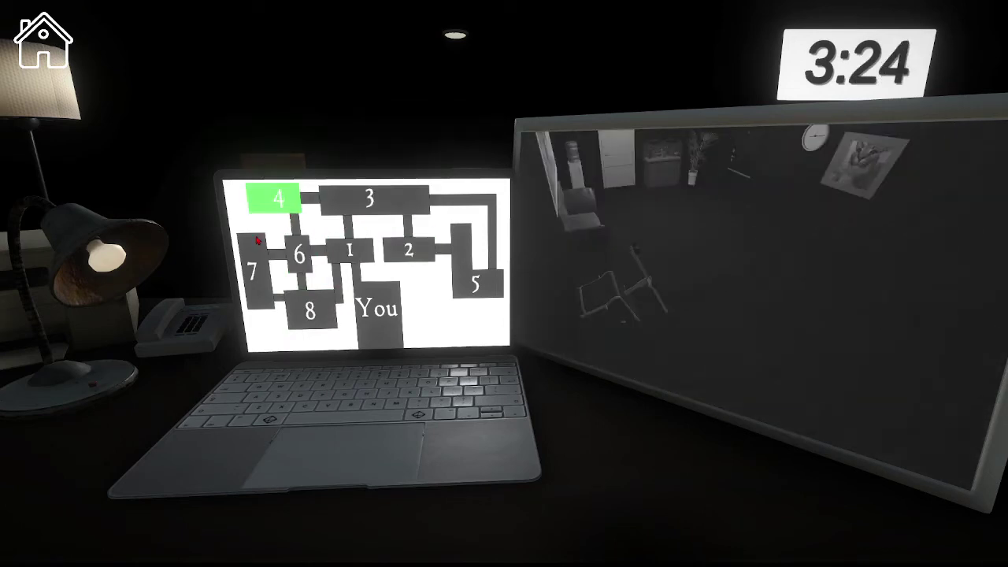
left_click(252, 270)
left_click(477, 282)
left_click(384, 203)
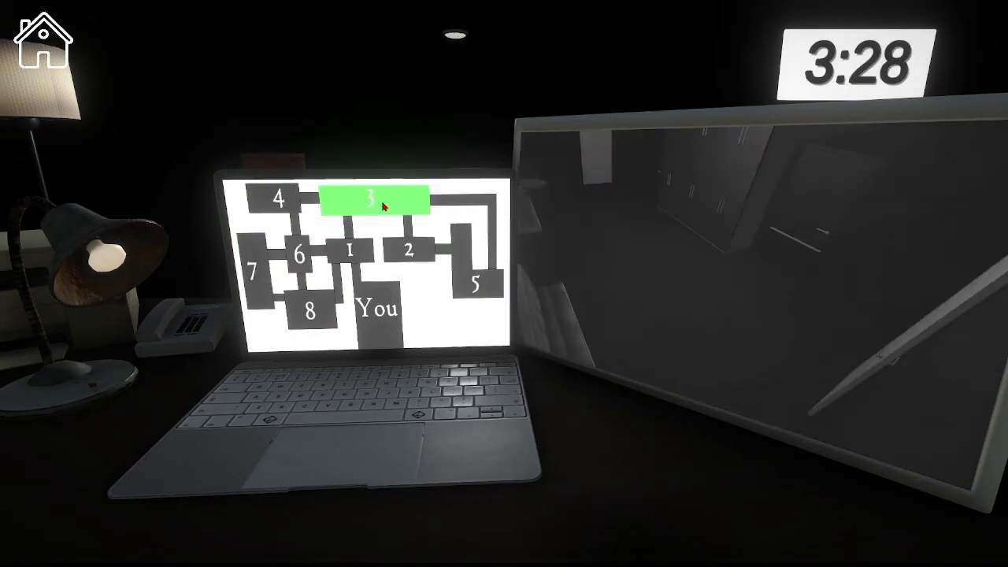
left_click(349, 250)
left_click(300, 254)
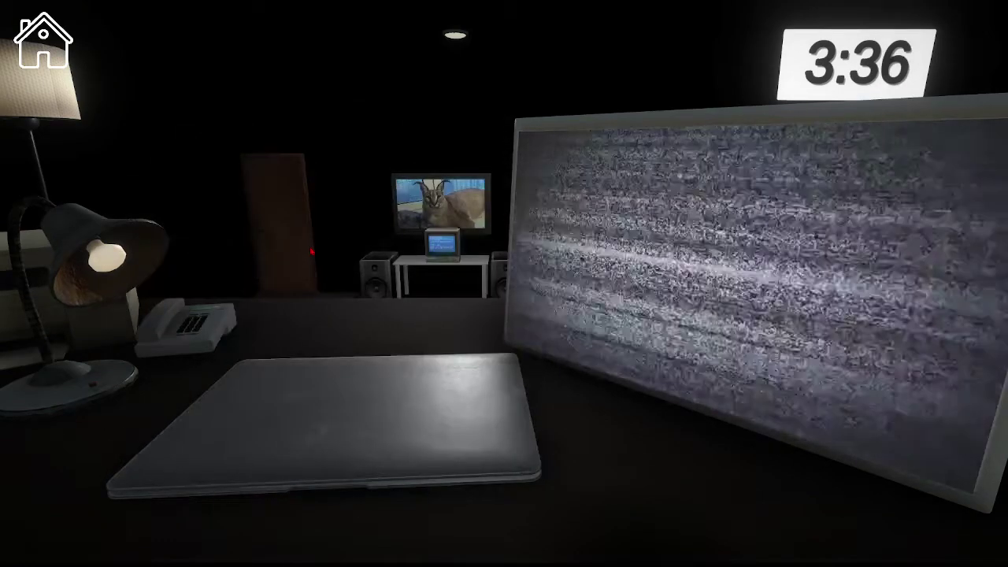
- Switch the monitor through cameras 1, 2 and 5, then rooms 4 and 8
left_click(349, 251)
left_click(409, 250)
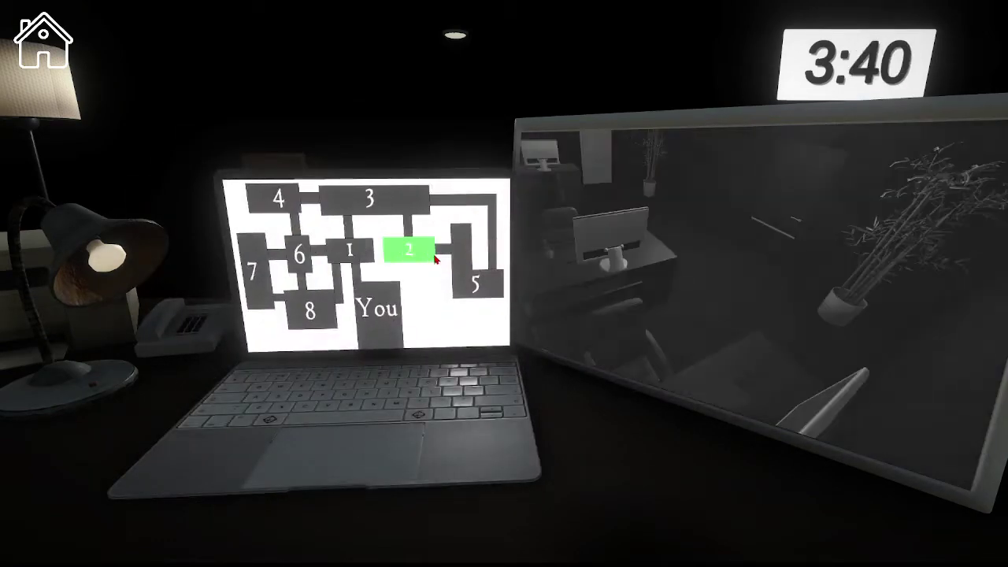
left_click(474, 282)
left_click(368, 197)
left_click(284, 197)
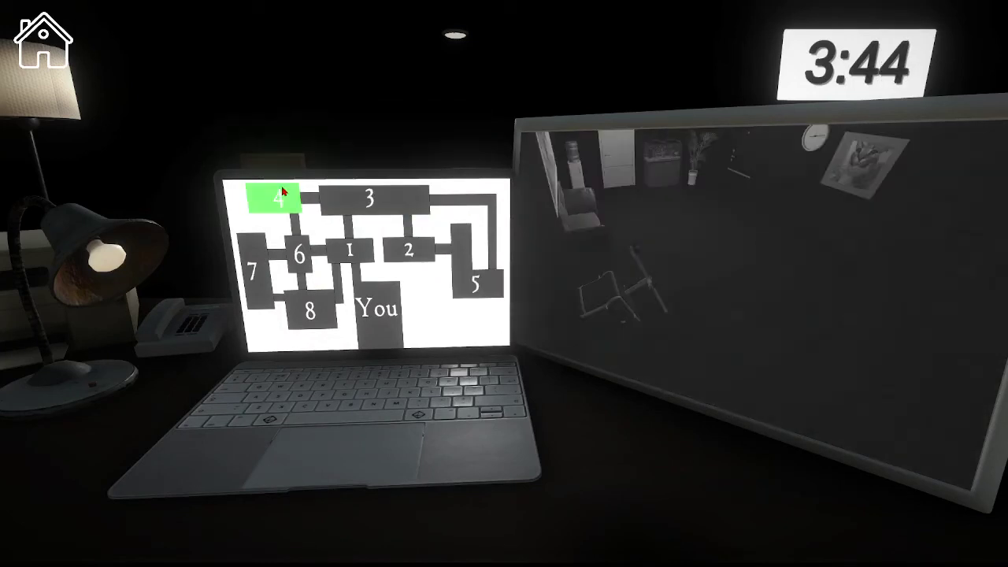
left_click(241, 274)
left_click(296, 306)
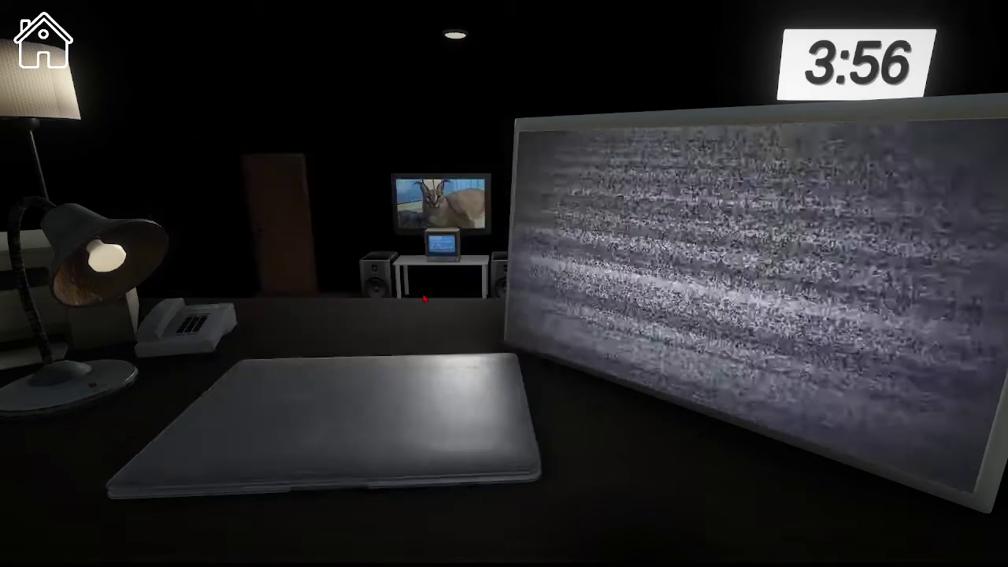
- Reopen the laptop on room 1, check room 5, and cycle back to room 1
left_click(315, 410)
left_click(362, 251)
left_click(469, 279)
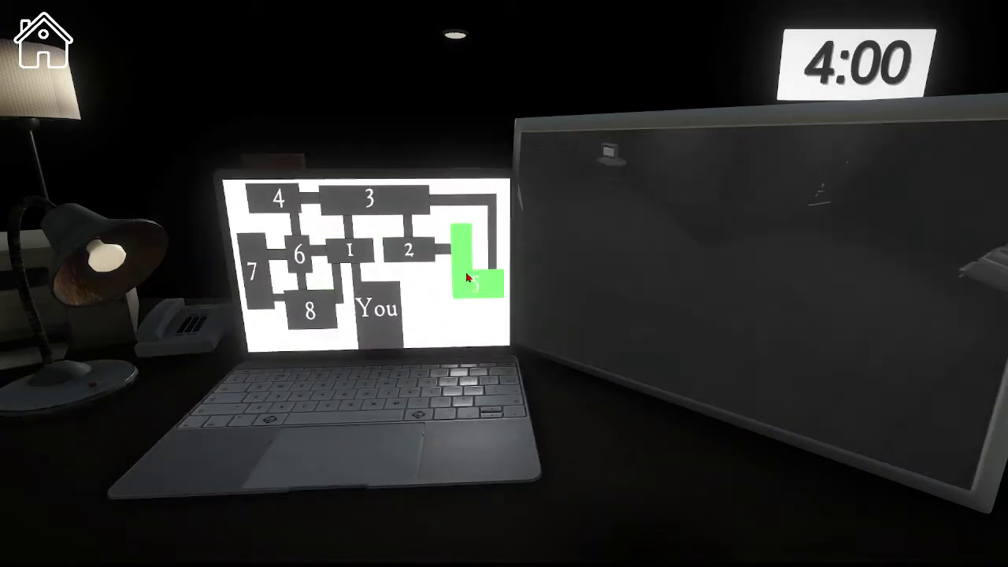
left_click(367, 198)
left_click(277, 199)
left_click(253, 268)
left_click(351, 251)
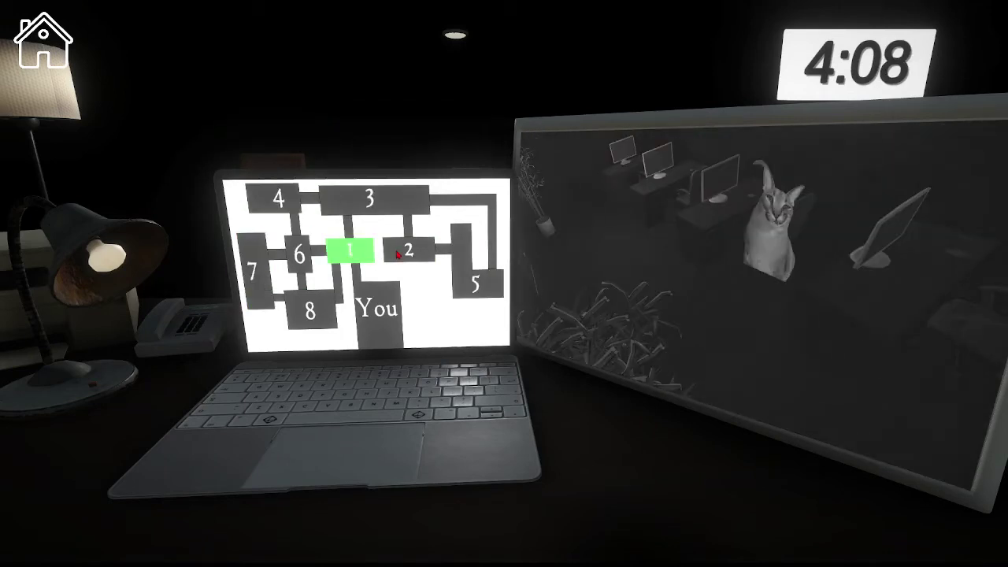
- Close the laptop, then reopen it to check the room 5 camera
left_click(398, 254)
left_click(378, 315)
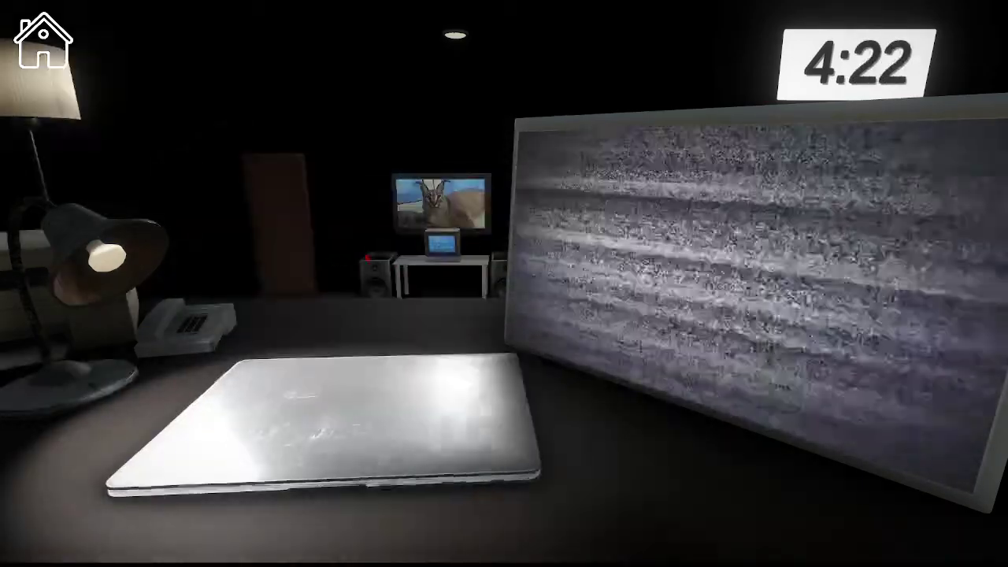
left_click(378, 426)
left_click(476, 280)
- Keep cycling through rooms 6, 1 and 2 until Bingus jumpscares around 4:36
left_click(410, 252)
left_click(368, 199)
left_click(278, 198)
left_click(301, 252)
left_click(311, 311)
left_click(252, 271)
left_click(349, 251)
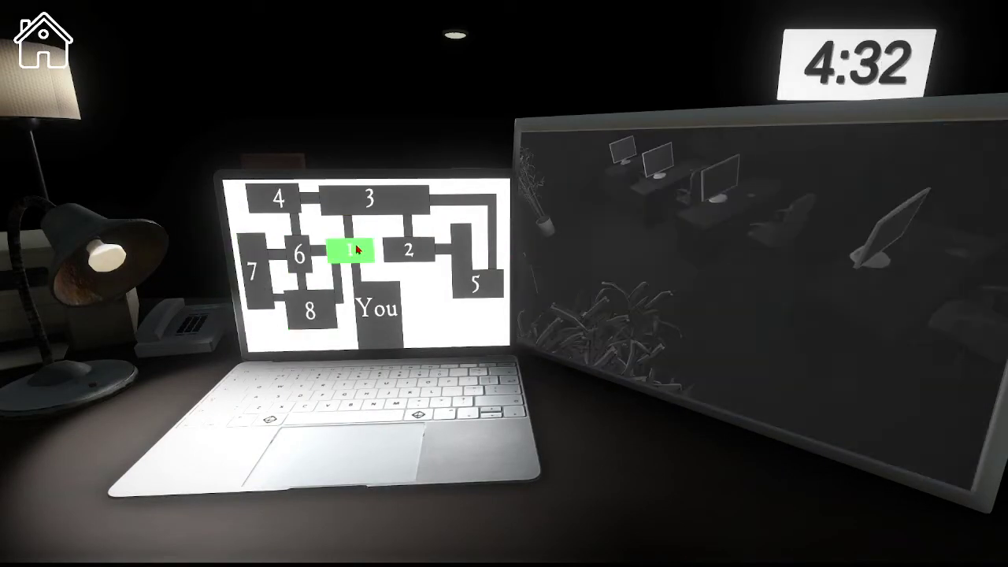
left_click(303, 255)
left_click(408, 250)
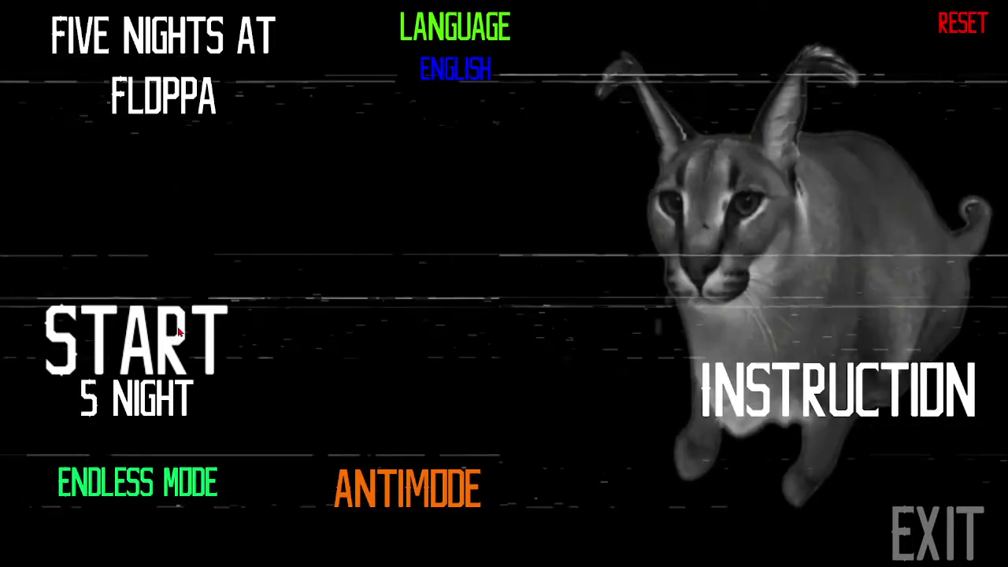
- Start a new night and check cameras 2 and 3, then cycle cameras searching for the cat in room 7
left_click(180, 333)
left_click(407, 251)
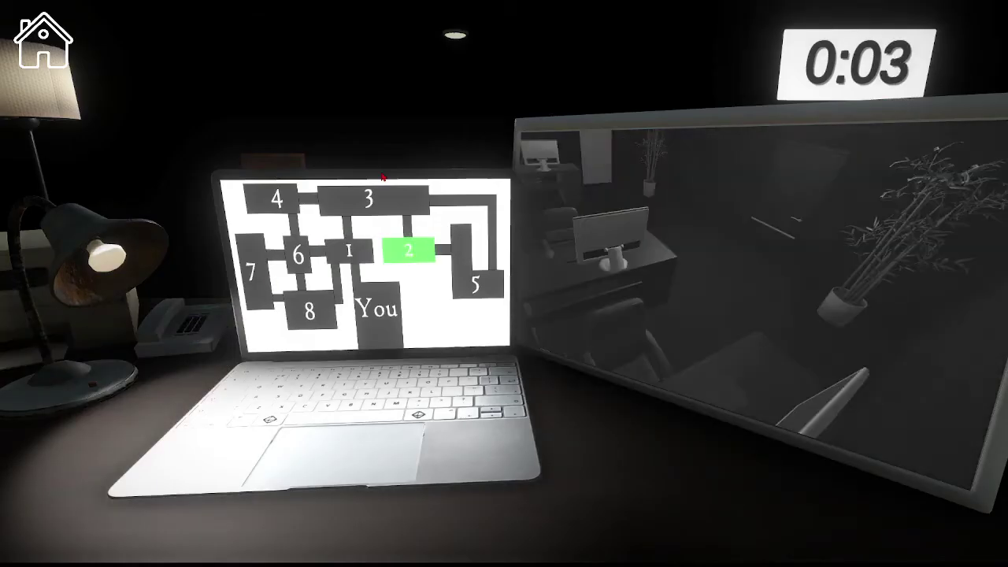
left_click(374, 207)
left_click(268, 201)
left_click(254, 268)
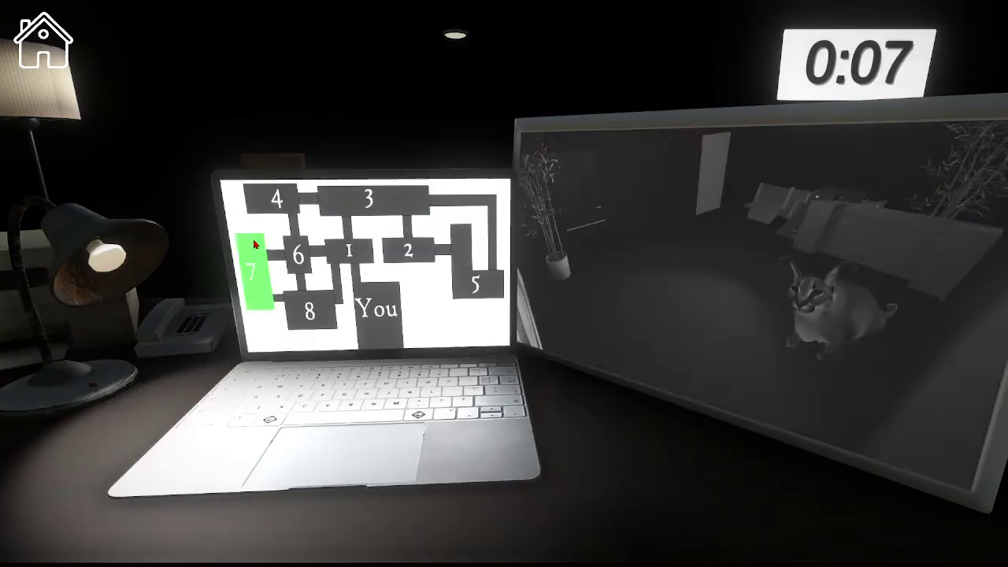
left_click(296, 253)
left_click(263, 287)
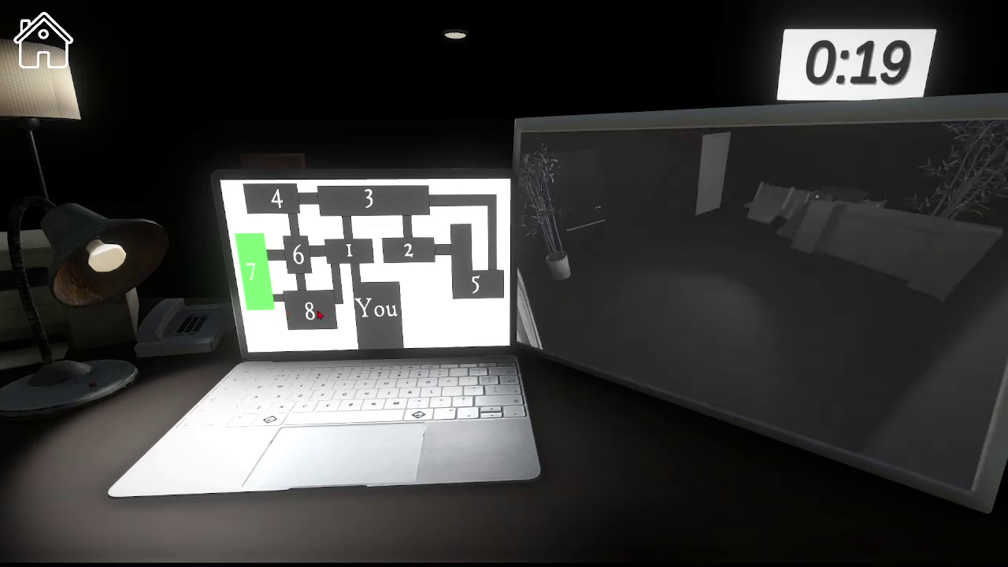
- Check cameras 8, 2, 1, 3 and 4, then close the laptop
left_click(320, 314)
left_click(410, 250)
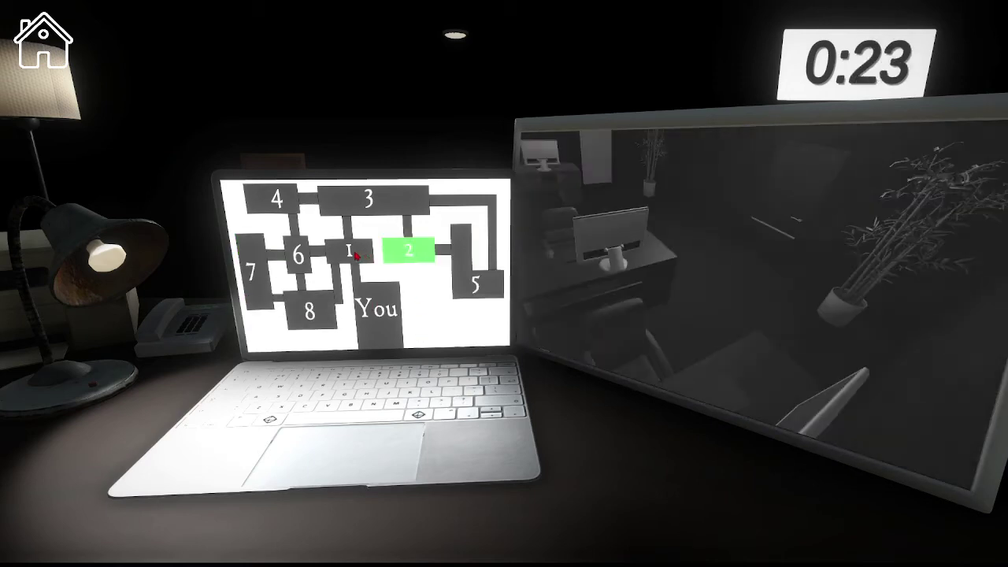
left_click(355, 254)
left_click(364, 196)
left_click(277, 199)
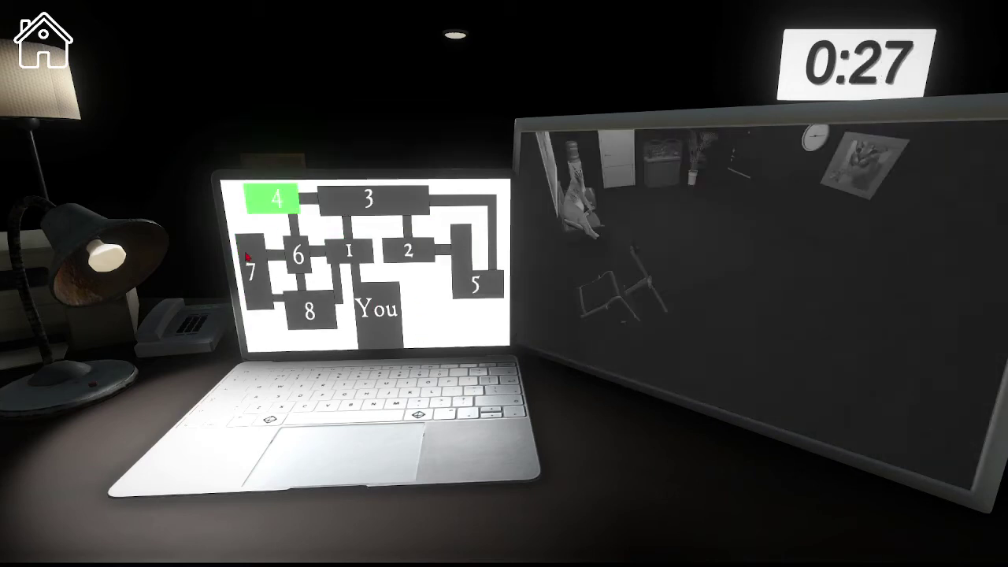
left_click(246, 258)
- Reopen the laptop on room 7 and cycle cameras to room 2, then room 6
left_click(247, 257)
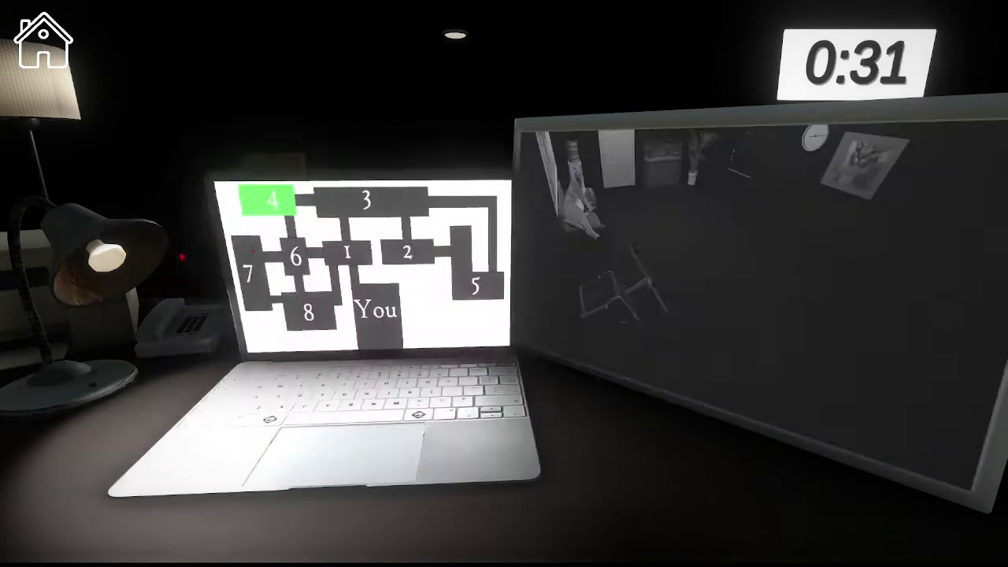
left_click(252, 247)
left_click(300, 254)
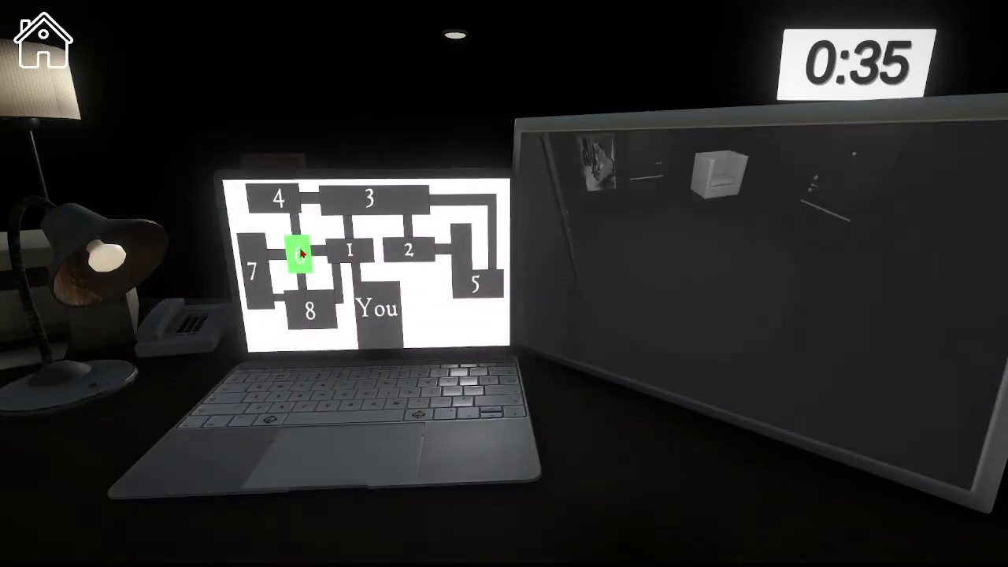
left_click(349, 253)
left_click(409, 250)
left_click(387, 215)
left_click(304, 300)
left_click(309, 251)
- Restore the feed by closing and reopening the laptop, then check room 5 and cycle to room 1
right_click(371, 266)
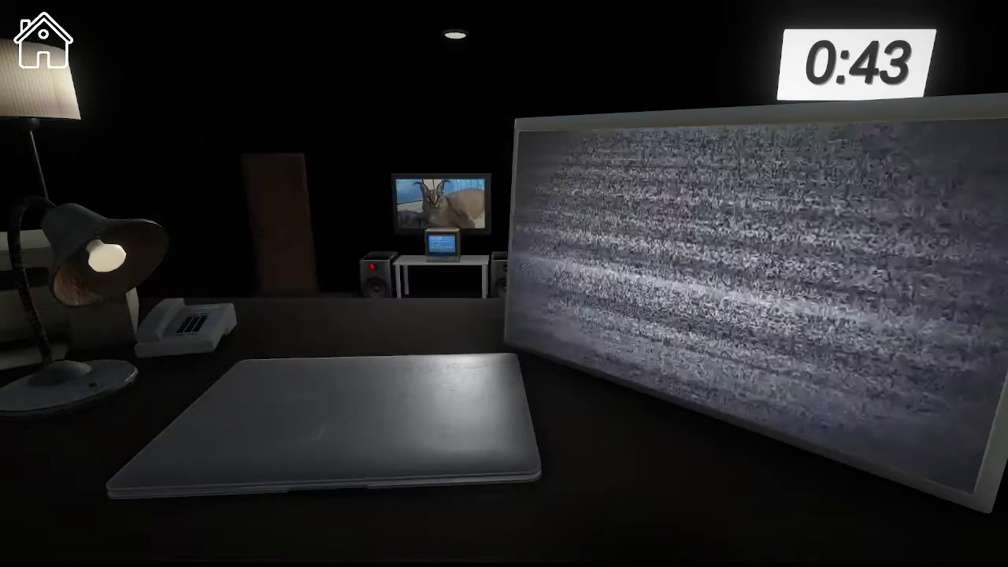
right_click(543, 299)
left_click(482, 285)
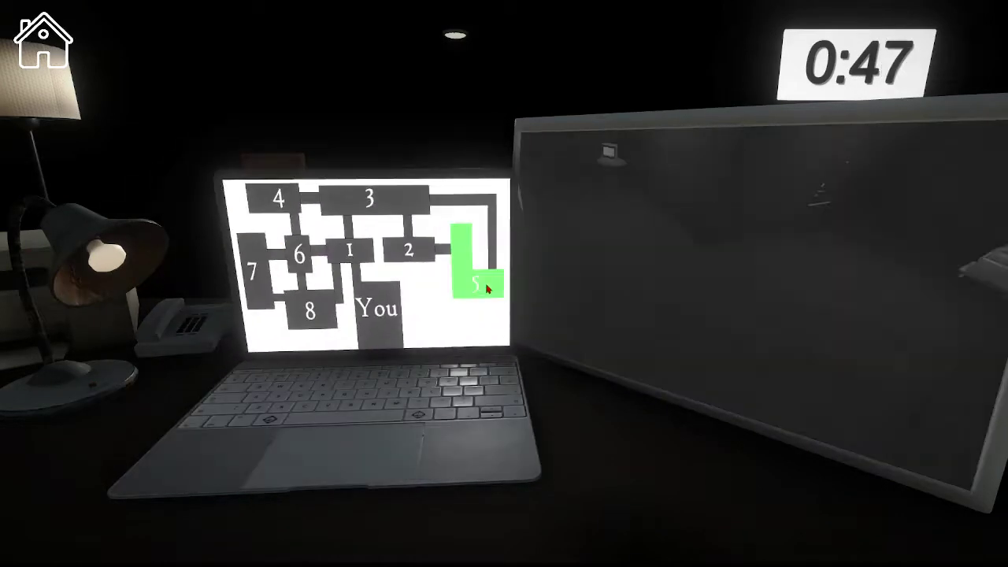
left_click(405, 256)
left_click(372, 195)
left_click(350, 251)
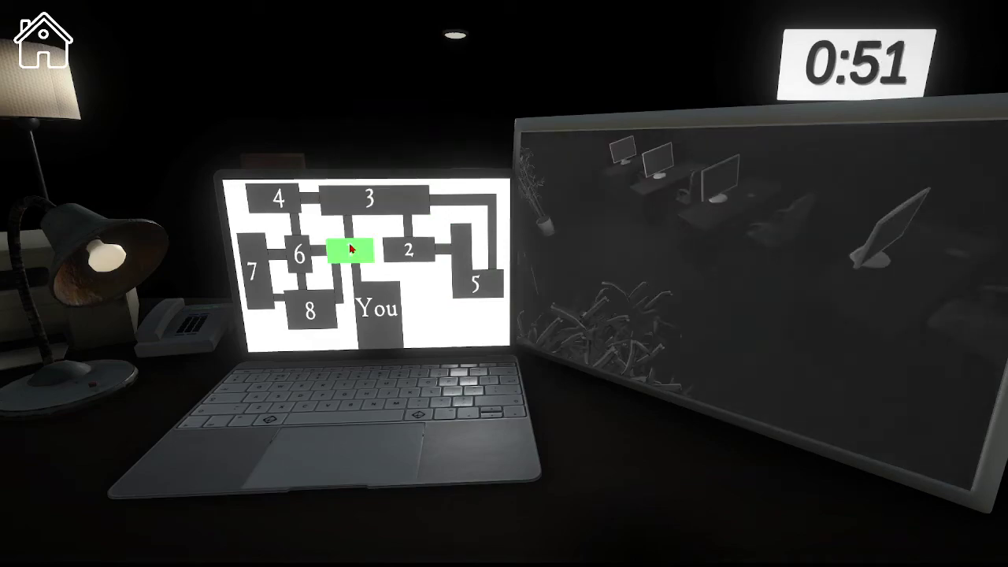
- Restore the feed, cycle to room 7, find the cat in room 8, and reopen the laptop to clear it
right_click(317, 237)
right_click(317, 236)
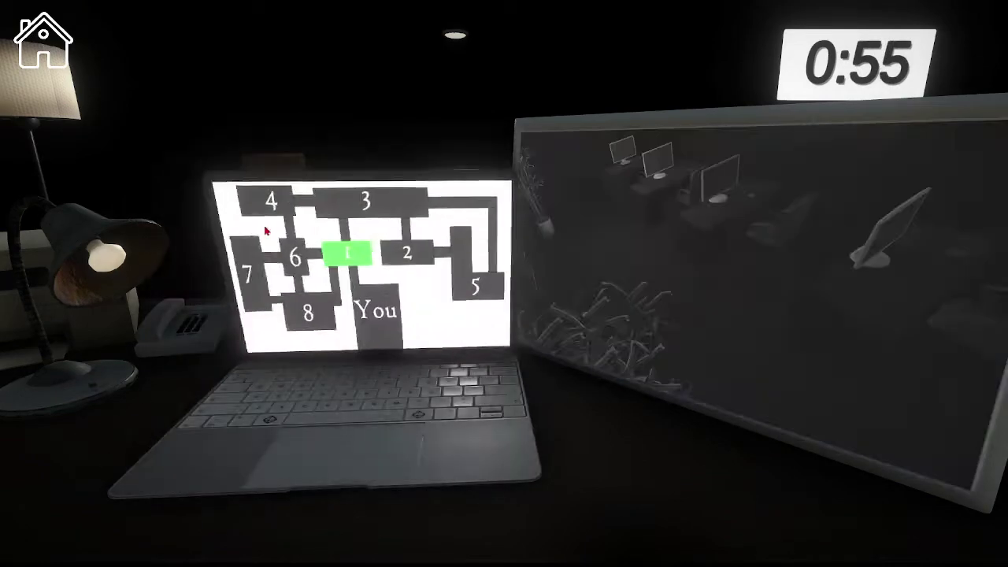
left_click(279, 201)
left_click(297, 256)
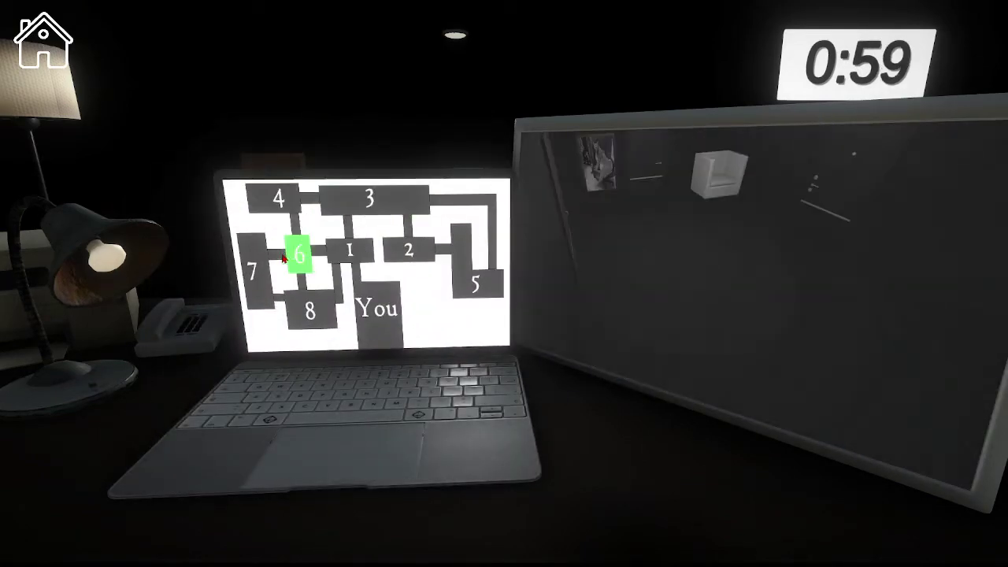
left_click(252, 281)
left_click(306, 317)
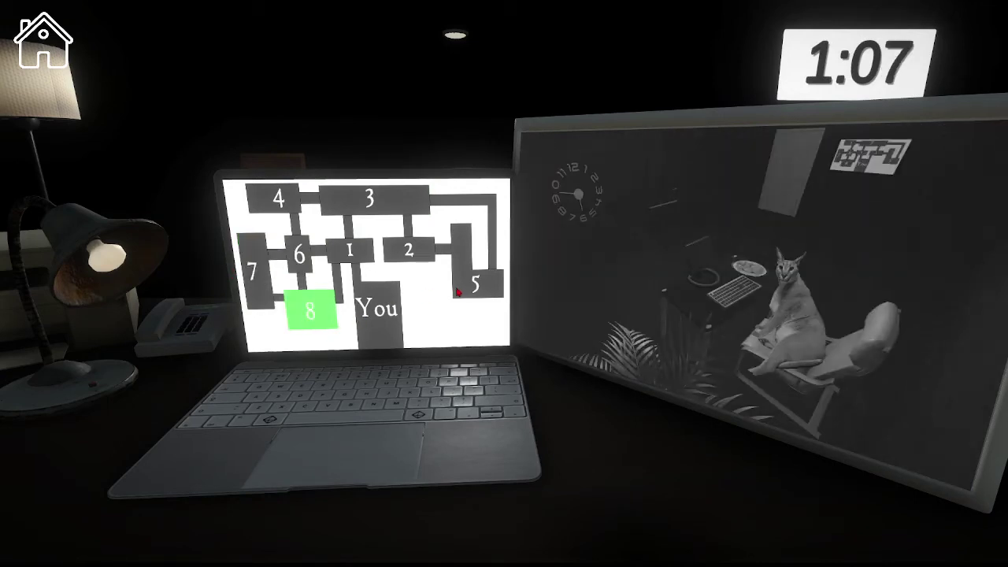
right_click(402, 298)
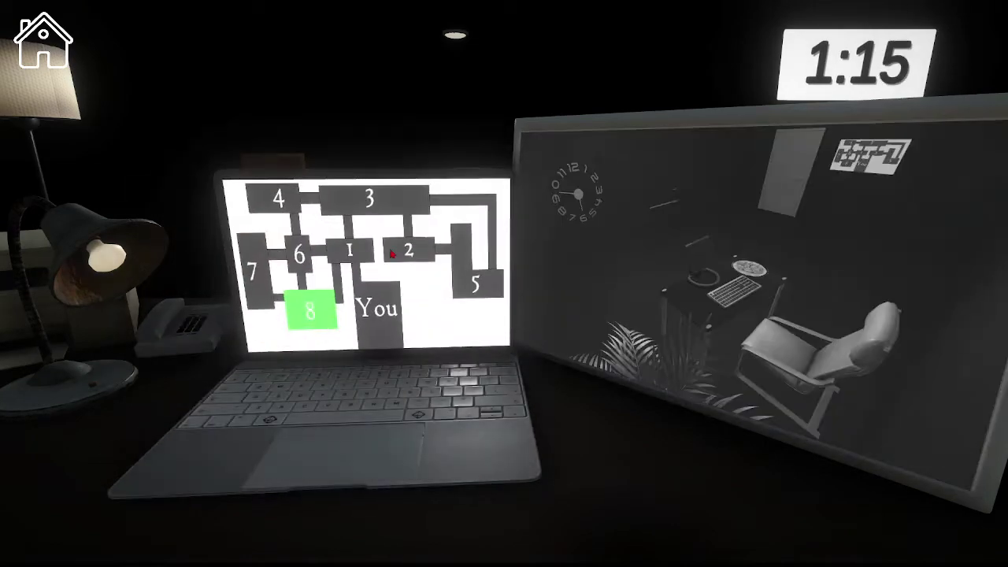
- Cycle cameras to room 6, then room 5, check room 6 again and close the laptop
left_click(408, 252)
left_click(349, 252)
left_click(298, 256)
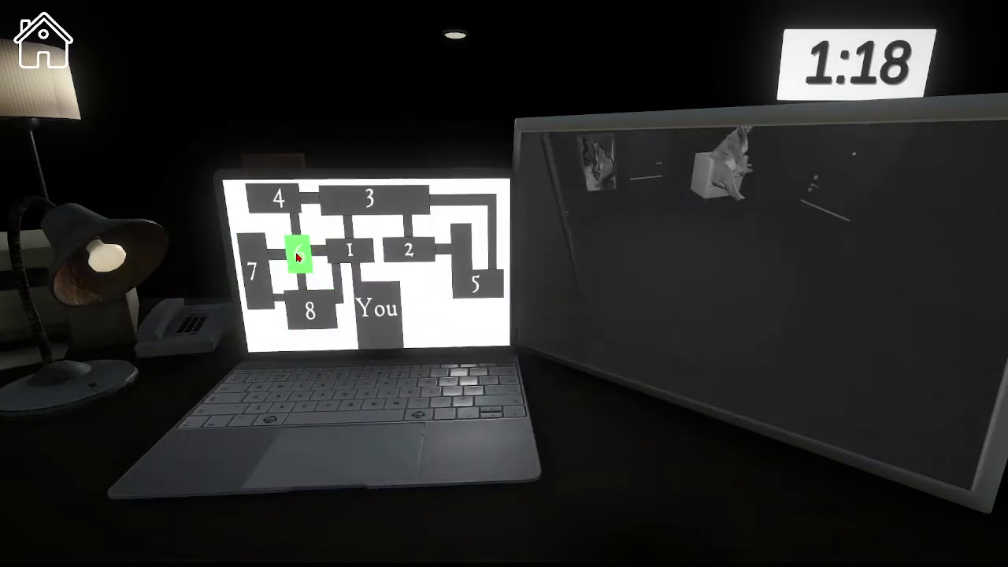
left_click(279, 198)
left_click(369, 198)
left_click(478, 284)
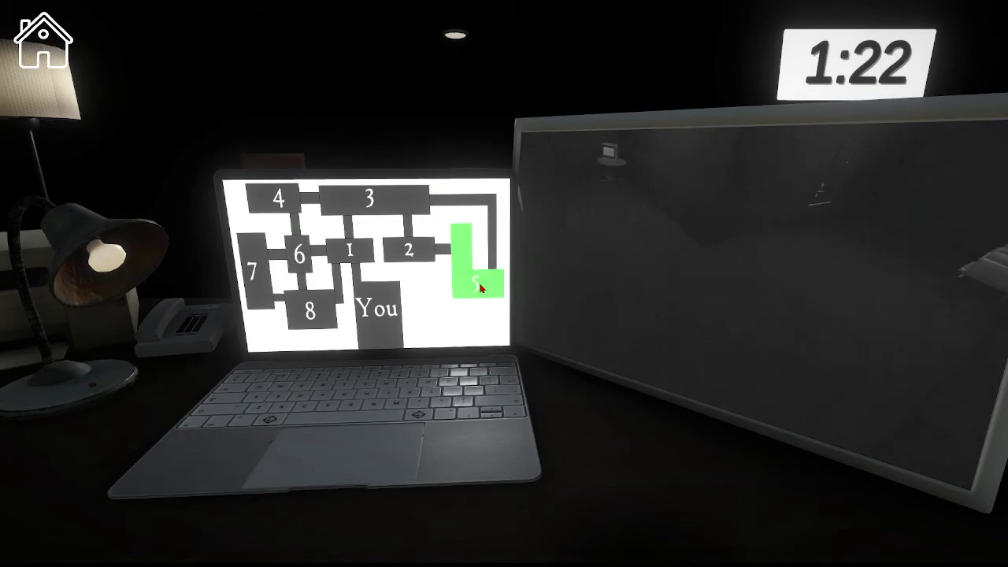
left_click(302, 256)
right_click(315, 252)
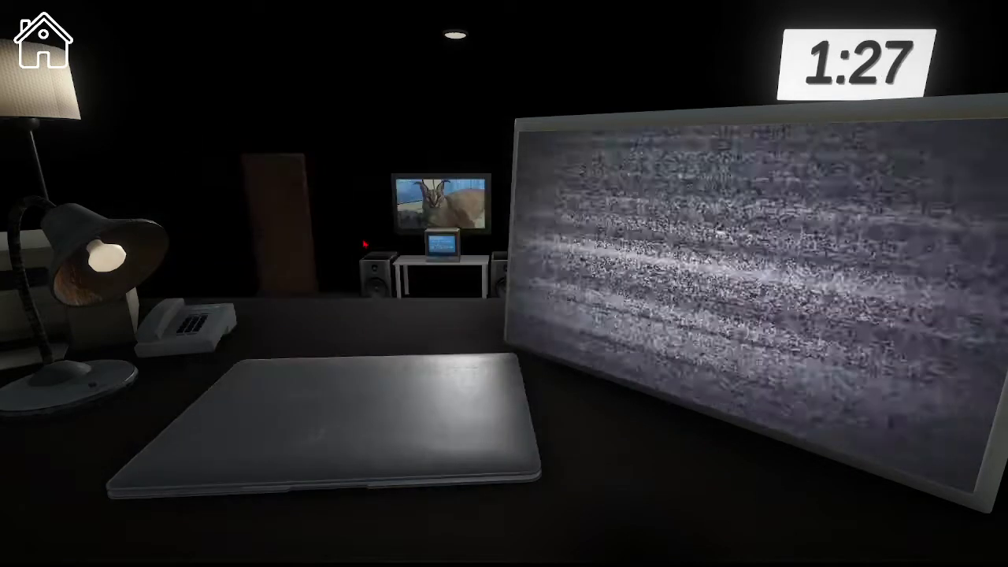
- Reopen the camera map, cycle cameras to room 5 and check room 8
left_click(365, 246)
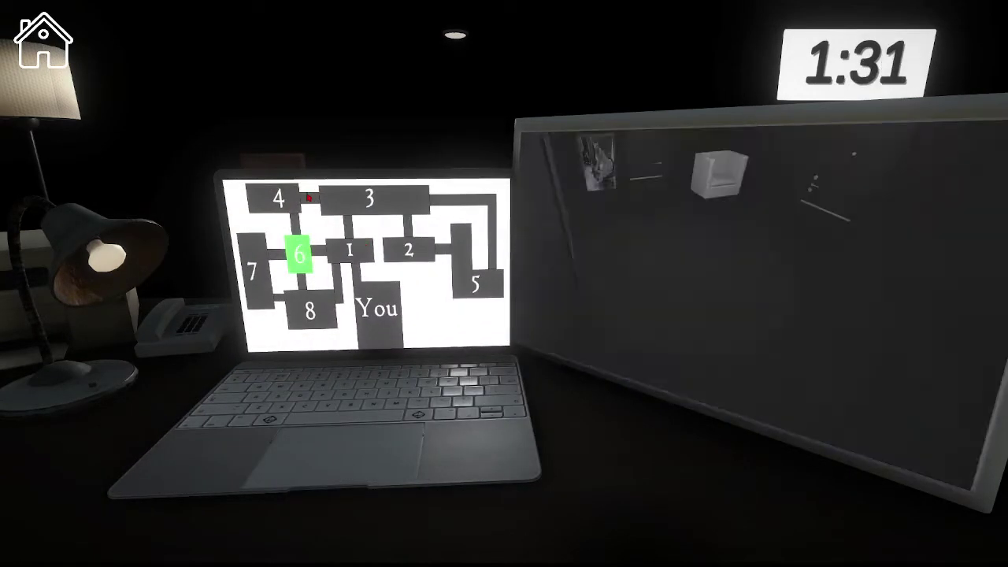
left_click(370, 198)
left_click(349, 250)
left_click(408, 251)
left_click(477, 272)
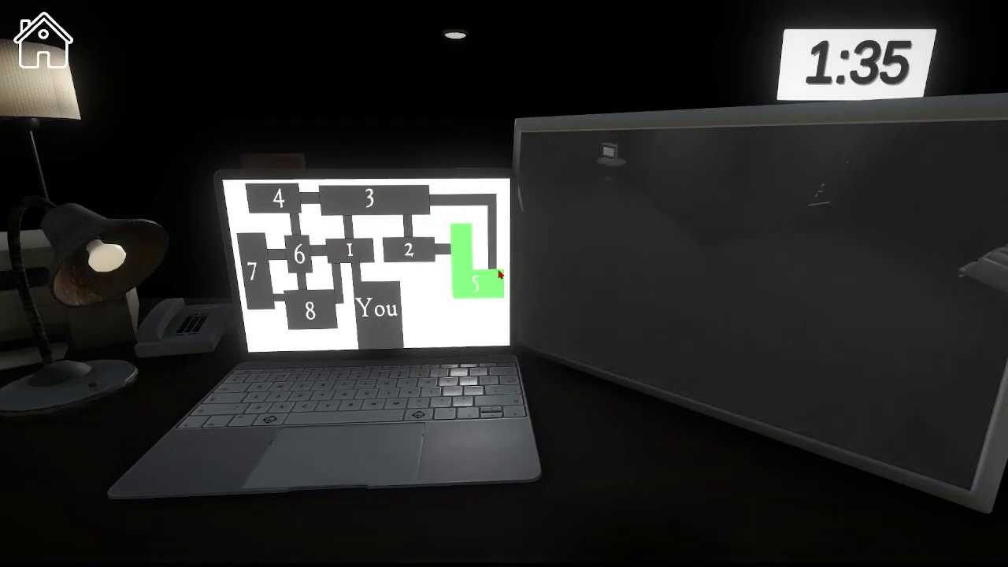
left_click(333, 311)
- Check cameras 7 and 4, then close, reopen on room 4 and close the laptop
left_click(252, 272)
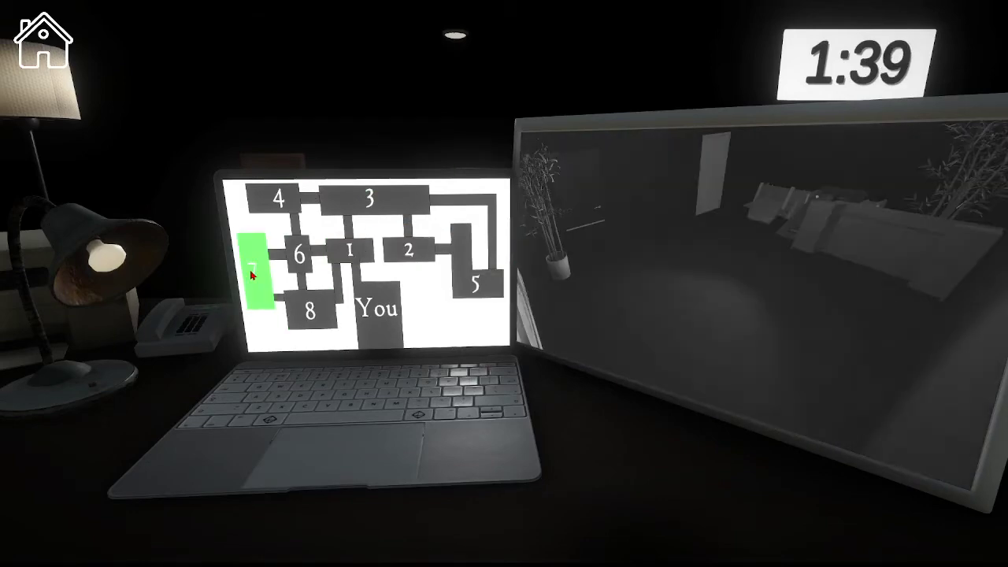
left_click(275, 199)
left_click(366, 213)
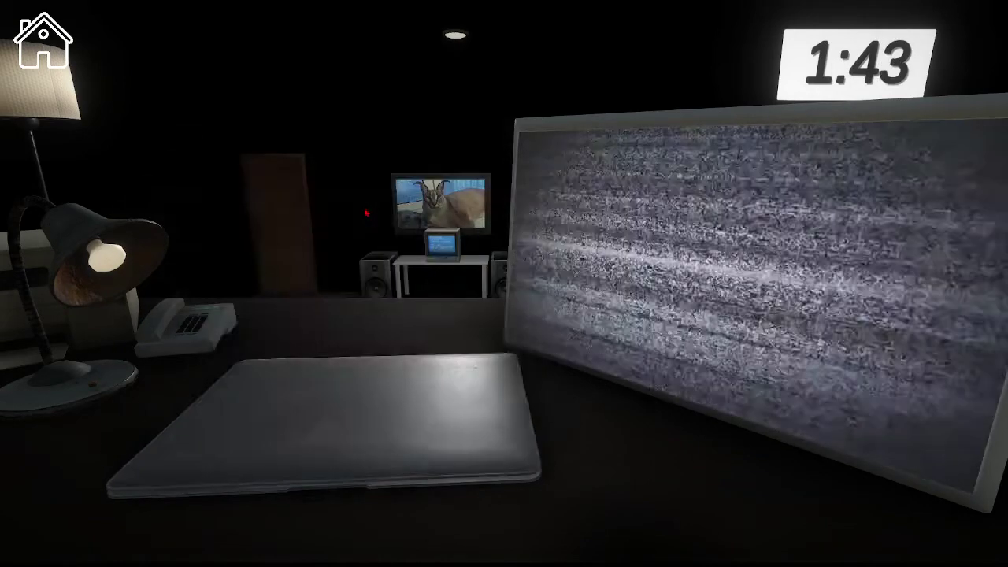
left_click(366, 213)
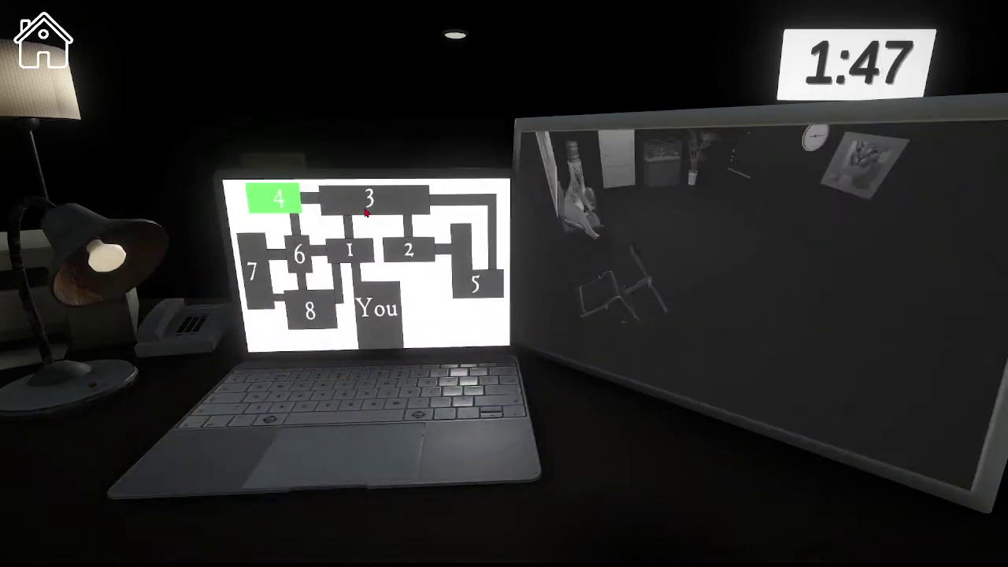
left_click(366, 213)
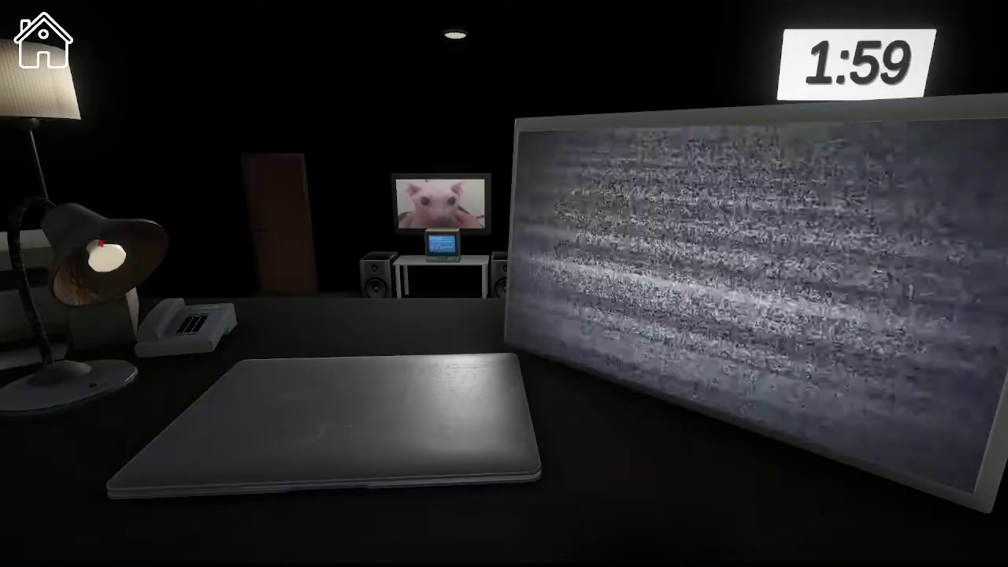
- View the room 4 feed, then switch to rooms 3 and 2 as the jumpscare hits
left_click(315, 425)
left_click(275, 199)
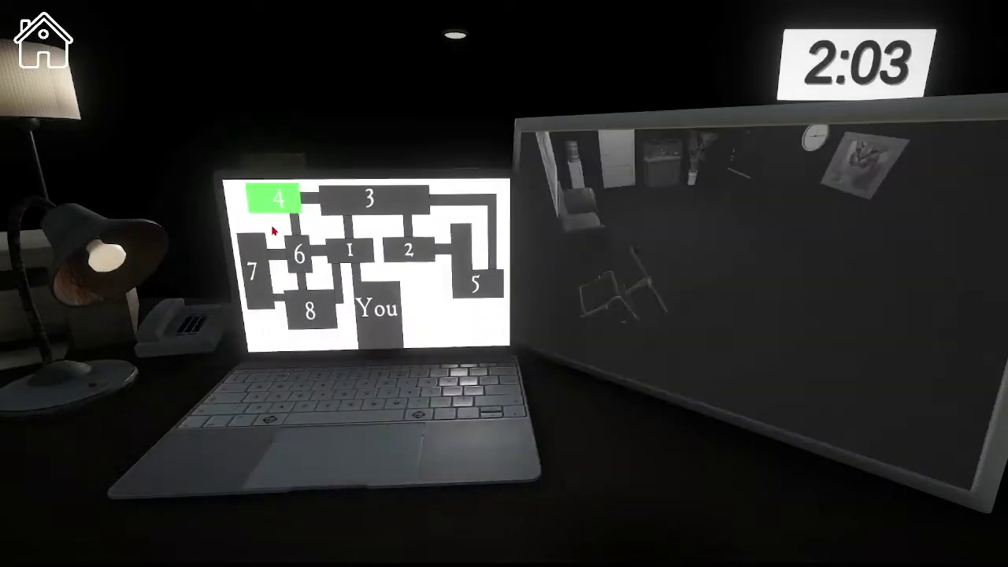
left_click(370, 198)
left_click(409, 251)
- Switch to room 5, then return to the main menu and start a new night
left_click(476, 272)
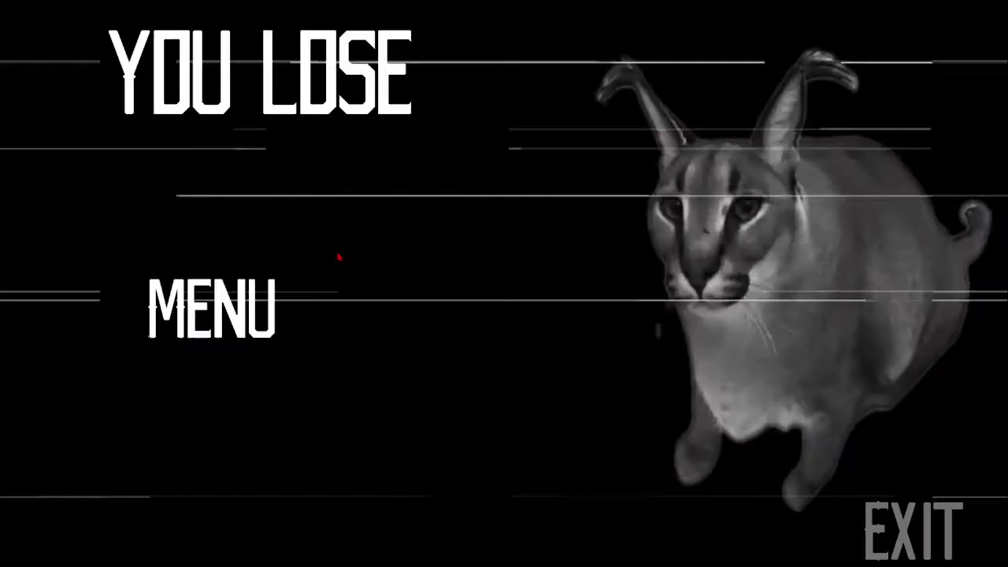
left_click(212, 307)
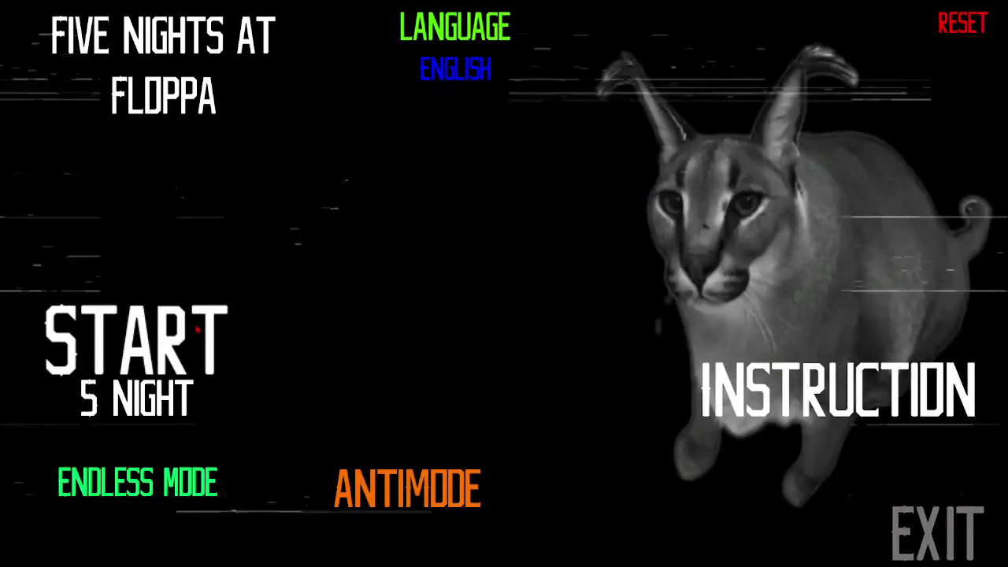
left_click(516, 308)
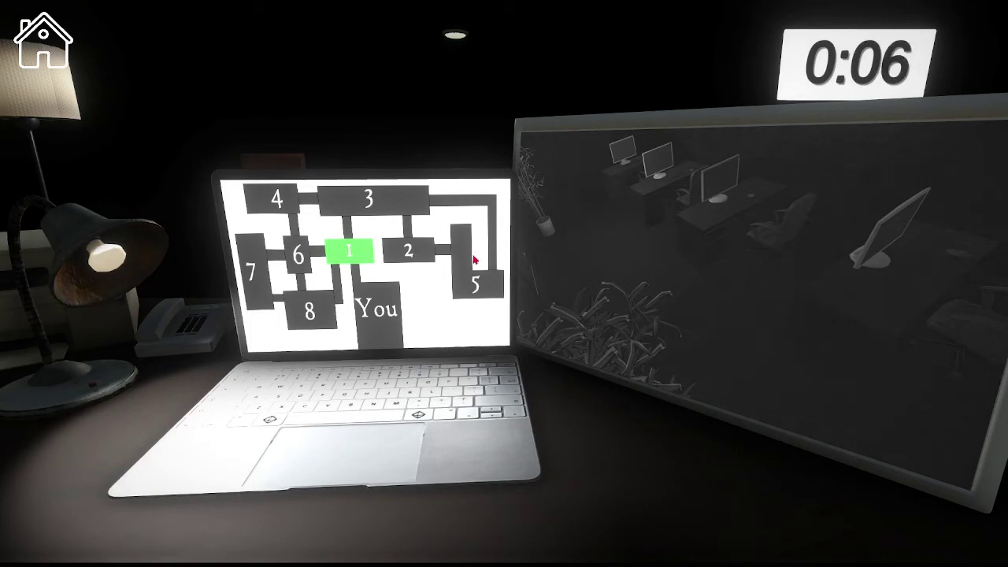
- Cycle through cameras 5, 2, 3, 4, 7, 6, 8, 7, 2 and 1
left_click(481, 257)
left_click(418, 252)
left_click(366, 199)
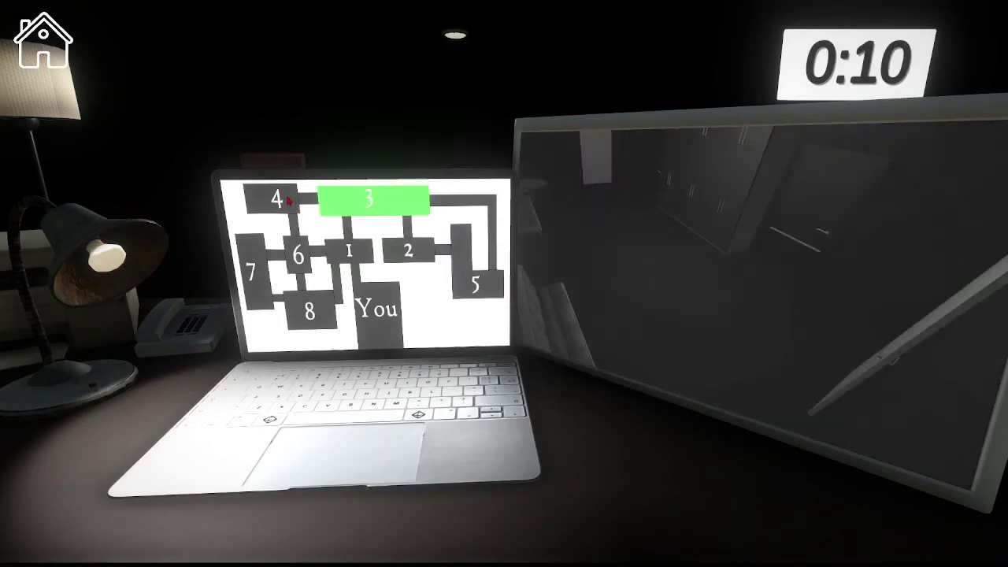
left_click(275, 202)
left_click(253, 260)
left_click(298, 258)
left_click(311, 309)
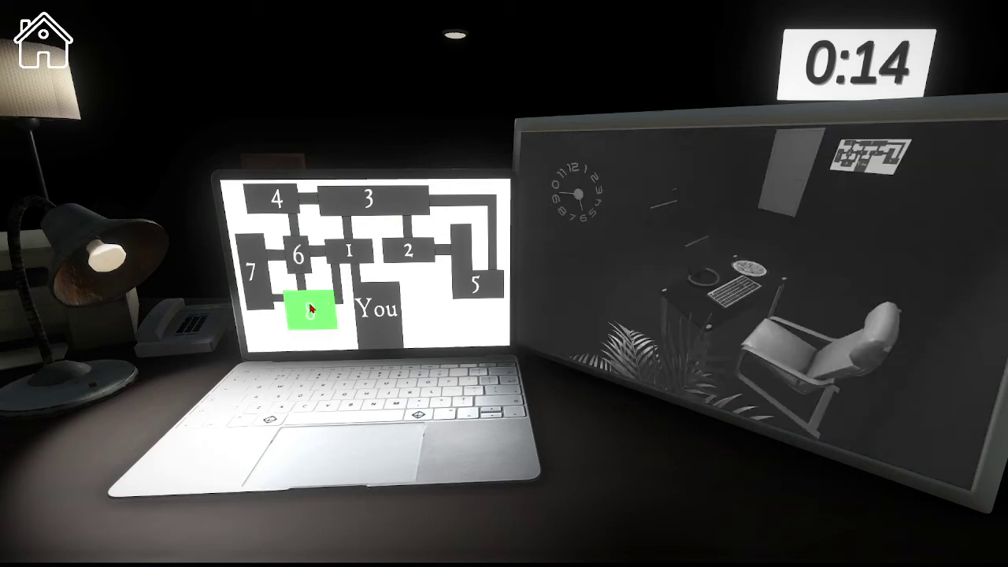
left_click(260, 280)
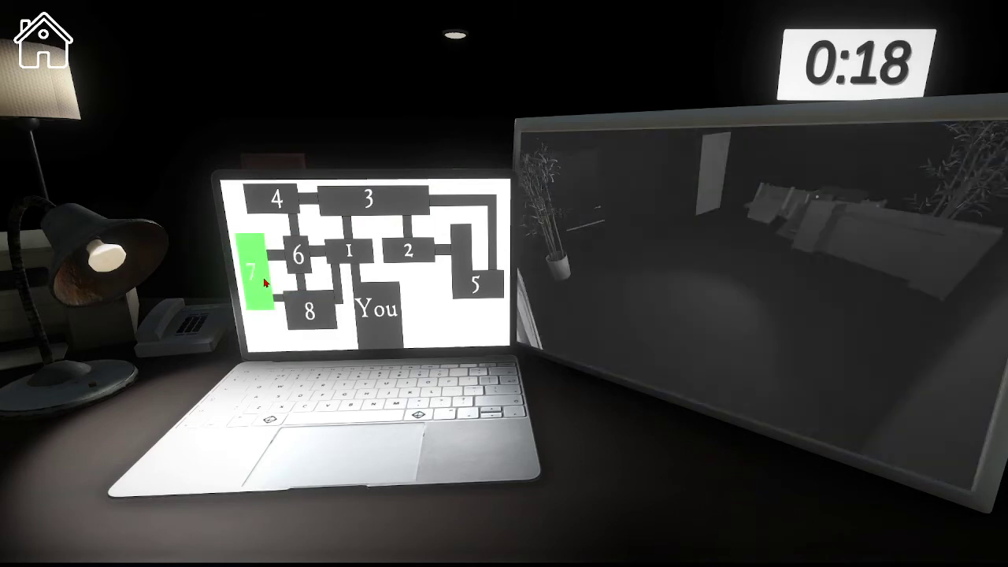
left_click(409, 251)
left_click(377, 254)
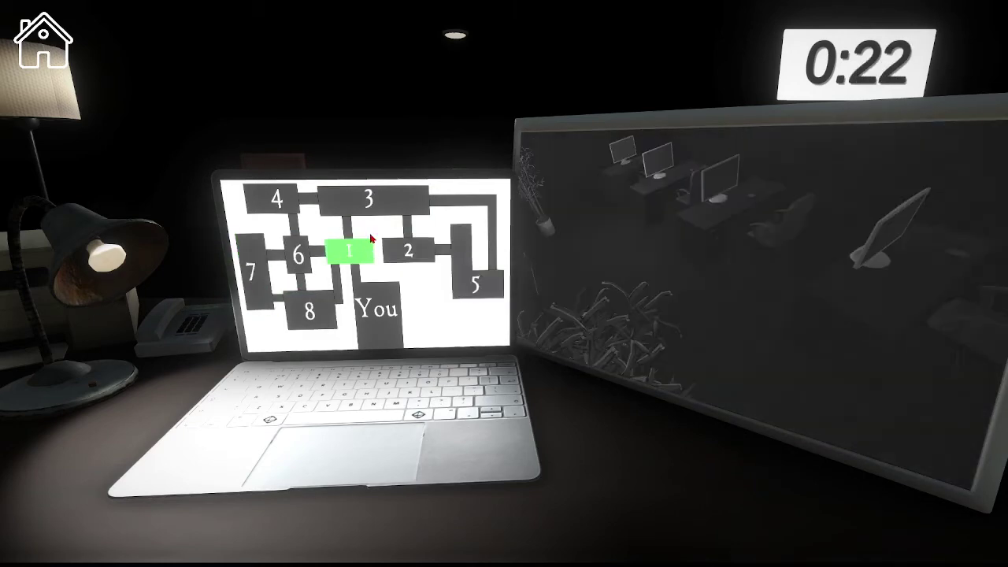
- Check cameras 3, 4, 6, 8, 2 and 5
left_click(384, 194)
left_click(278, 199)
left_click(298, 256)
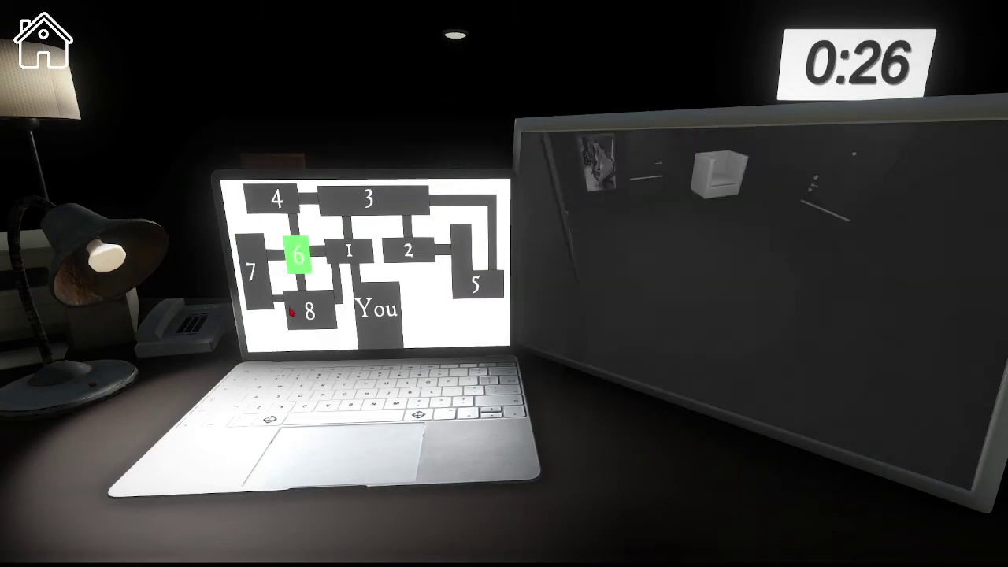
left_click(291, 312)
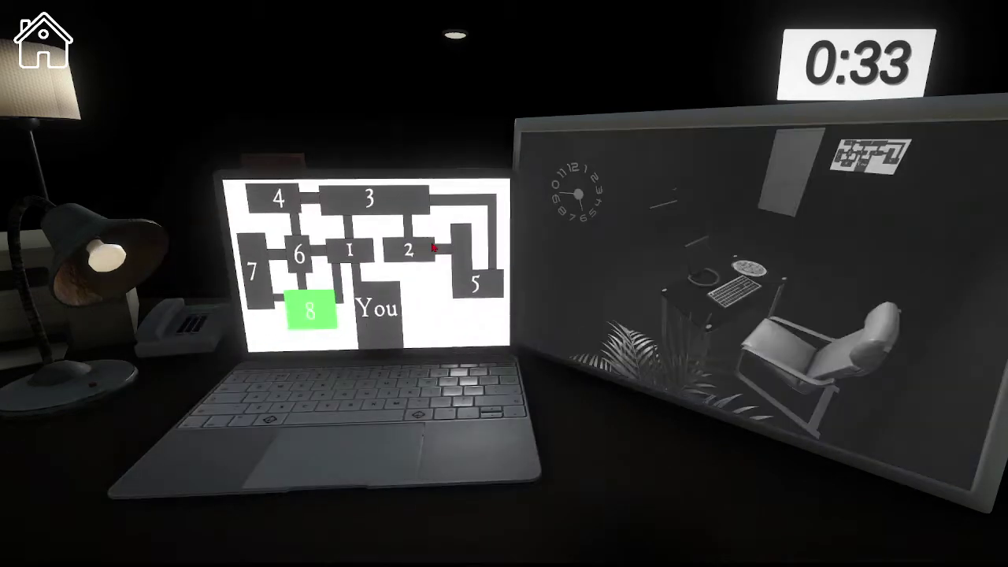
left_click(433, 249)
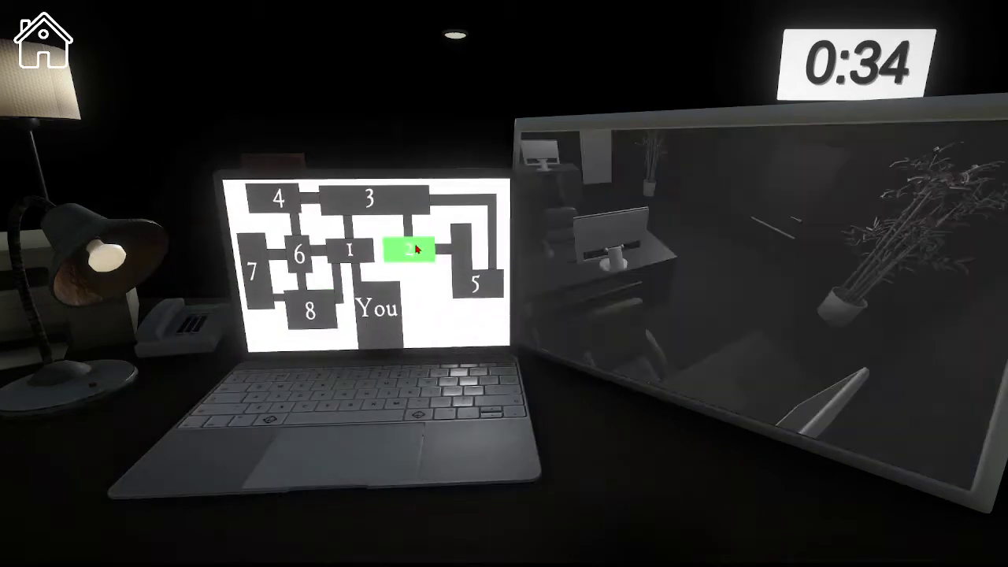
left_click(473, 281)
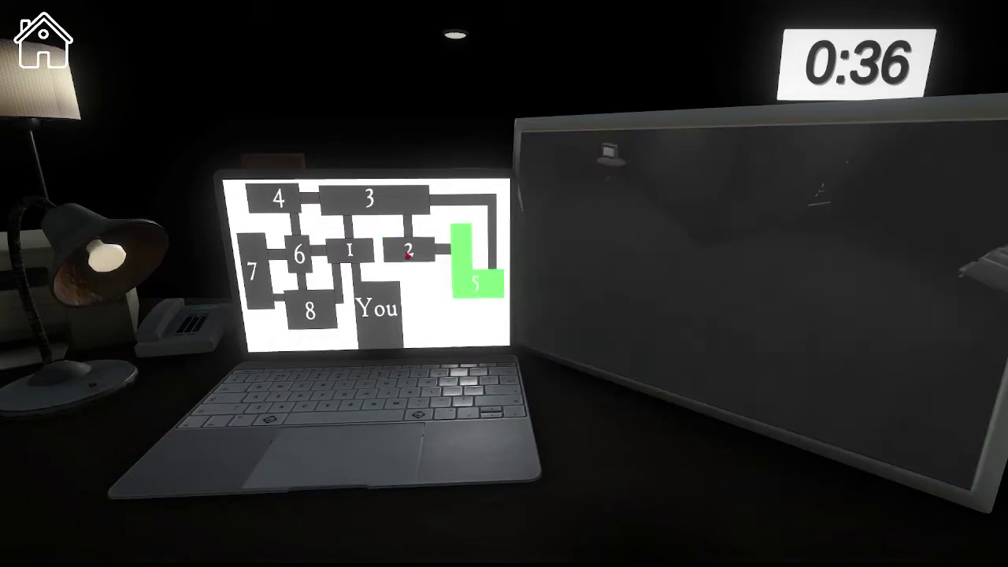
- Check cameras 3, 1, 4, 8, 7 and 6, then close the laptop to watch the office
left_click(347, 199)
left_click(354, 252)
left_click(279, 209)
left_click(305, 304)
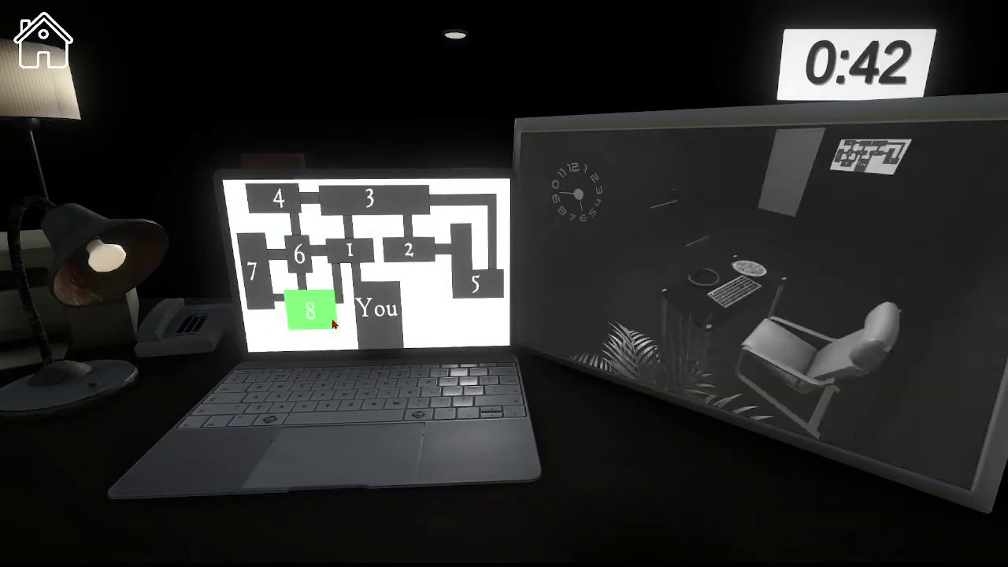
left_click(253, 275)
left_click(306, 255)
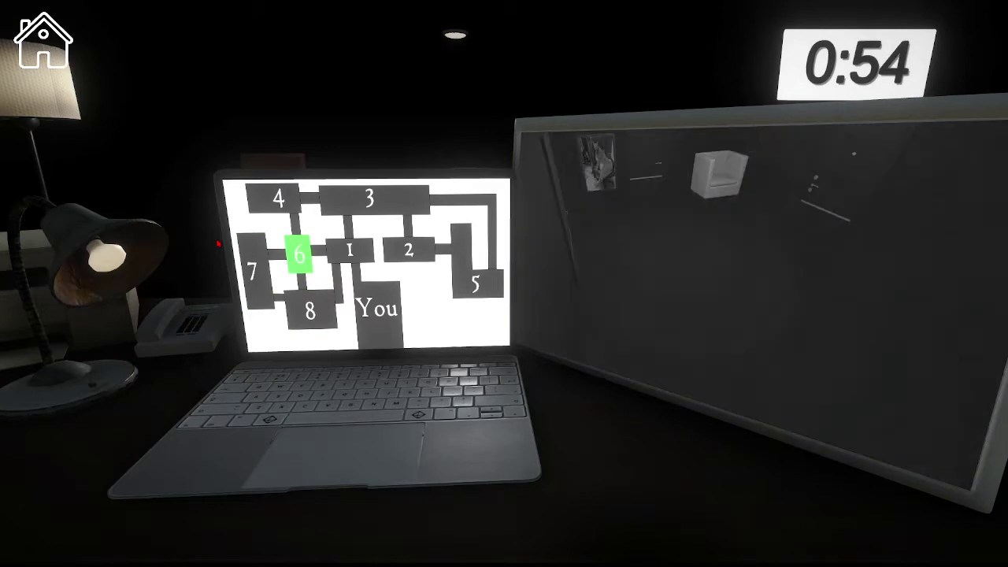
key("space")
key("space")
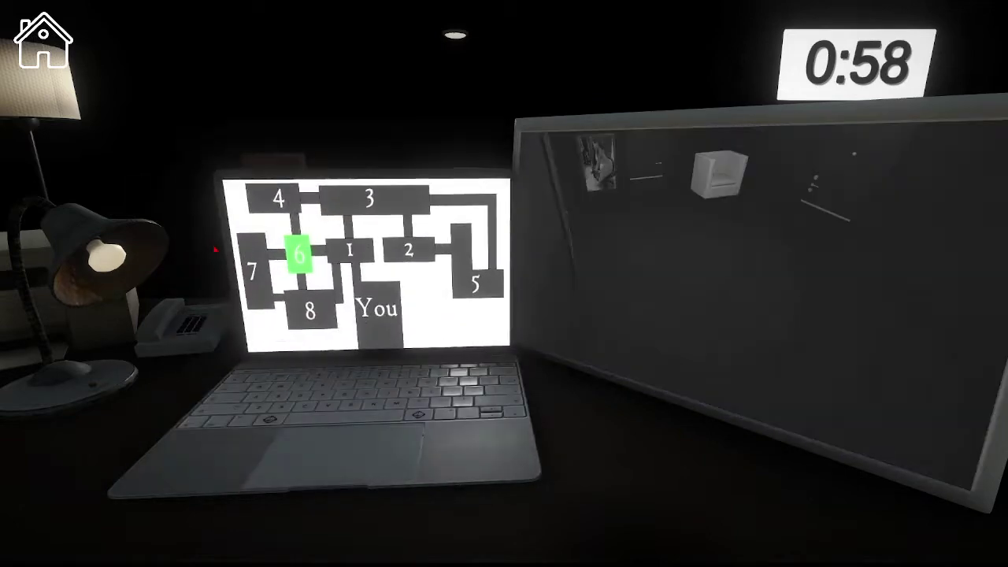
- Reopen on room 4, check cameras 3, 1, 5, 2, 8 and 4, then close the laptop
left_click(280, 200)
left_click(366, 201)
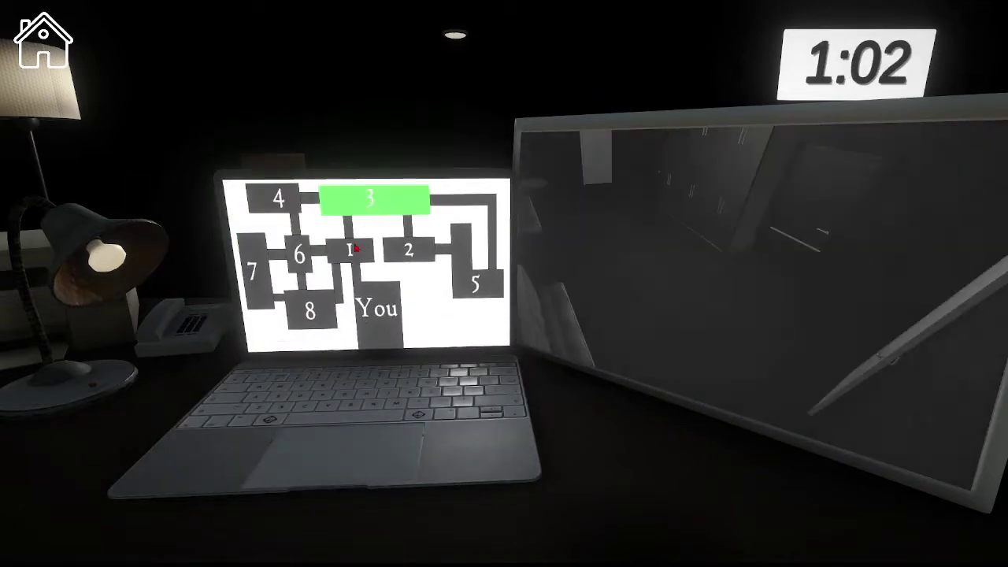
left_click(354, 251)
left_click(477, 276)
left_click(402, 254)
left_click(310, 315)
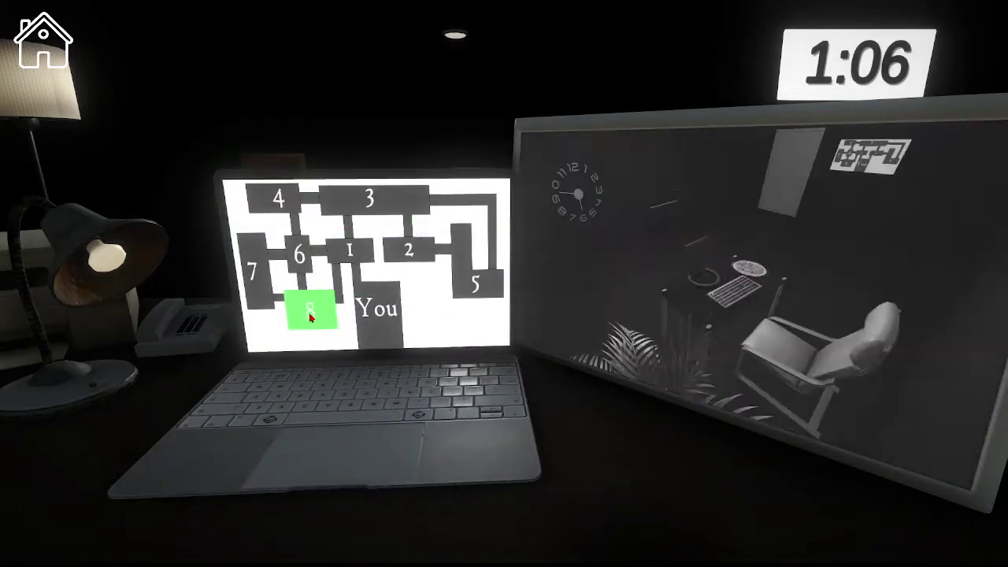
left_click(282, 199)
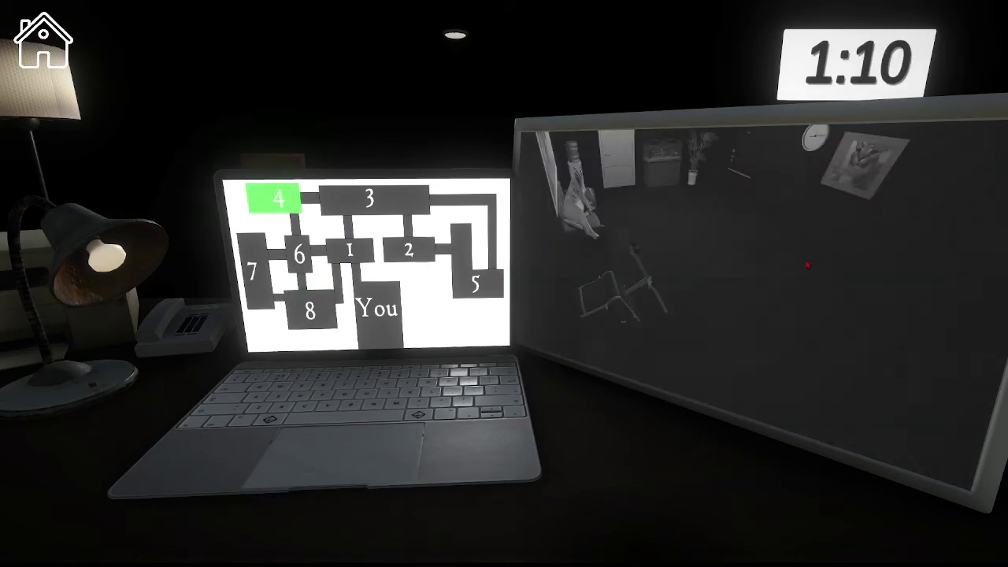
left_click(363, 441)
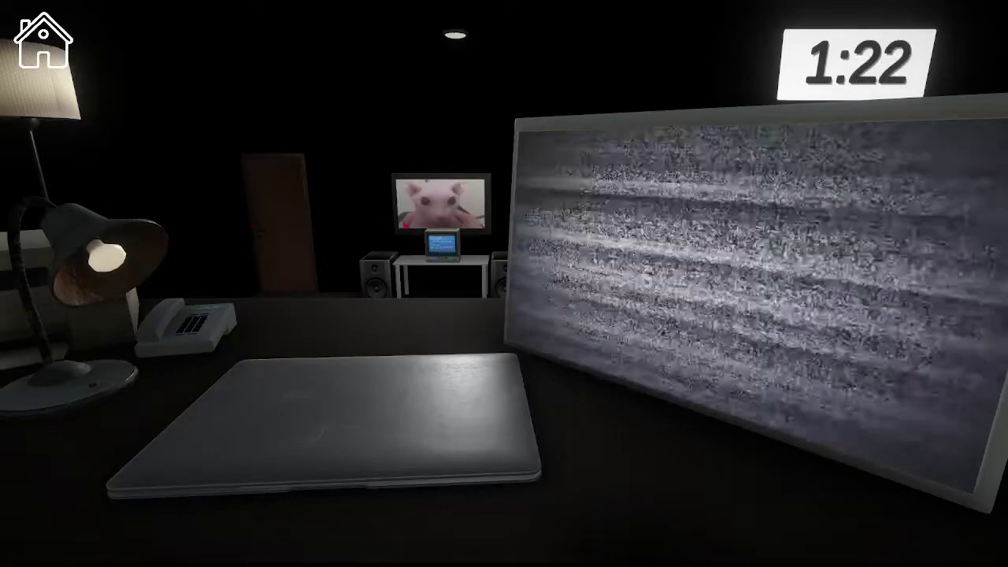
- Reopen the camera map and view rooms 5, 3, 1 and 6
left_click(362, 425)
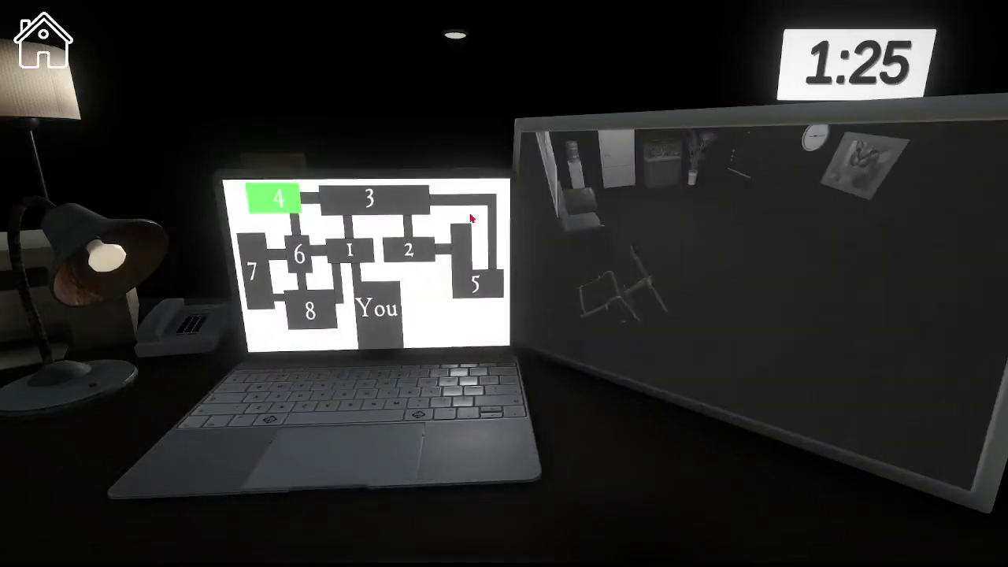
left_click(473, 272)
left_click(394, 197)
left_click(351, 249)
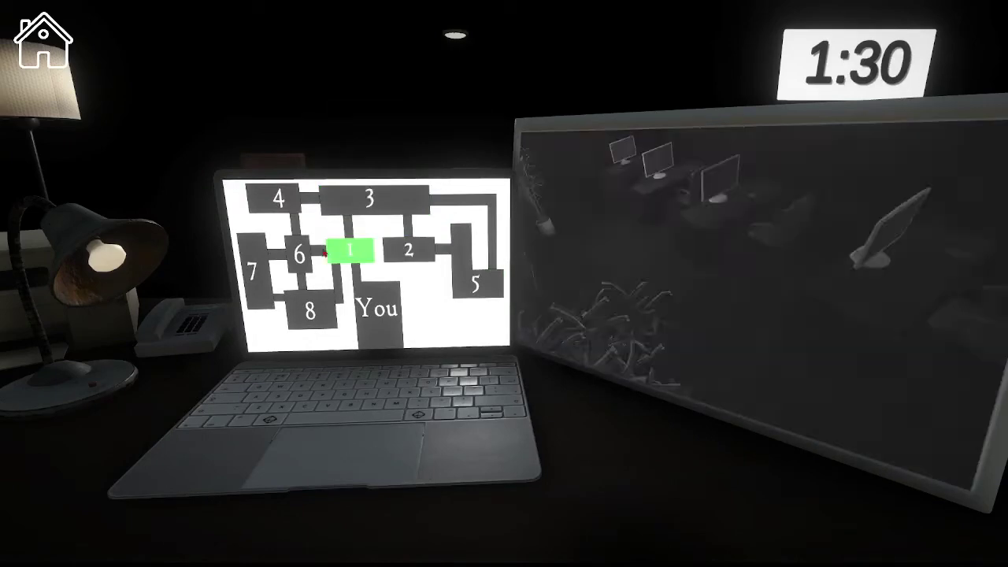
left_click(299, 255)
- Check cameras 7, 8, 4, 5 and 4 again
left_click(254, 267)
left_click(322, 306)
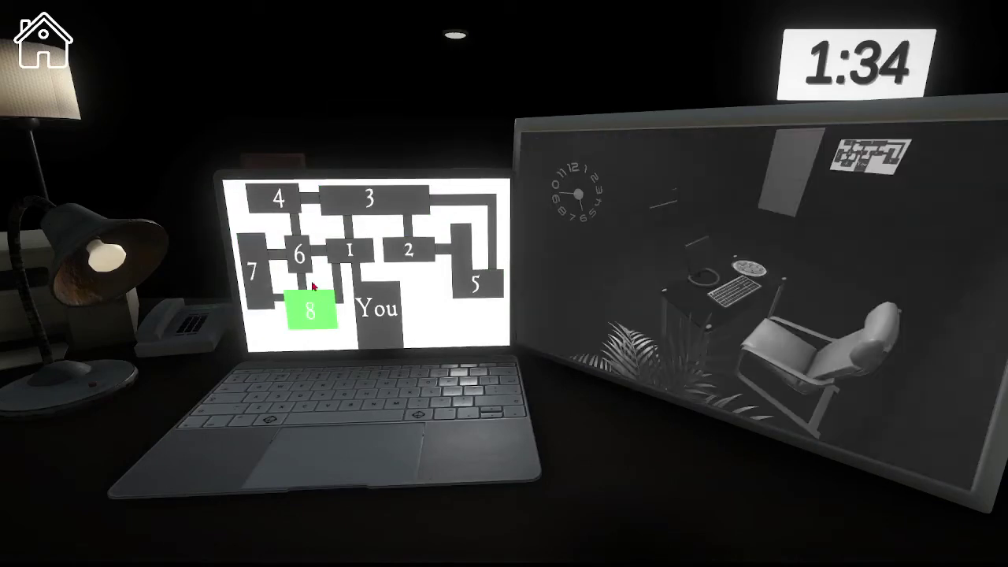
left_click(277, 202)
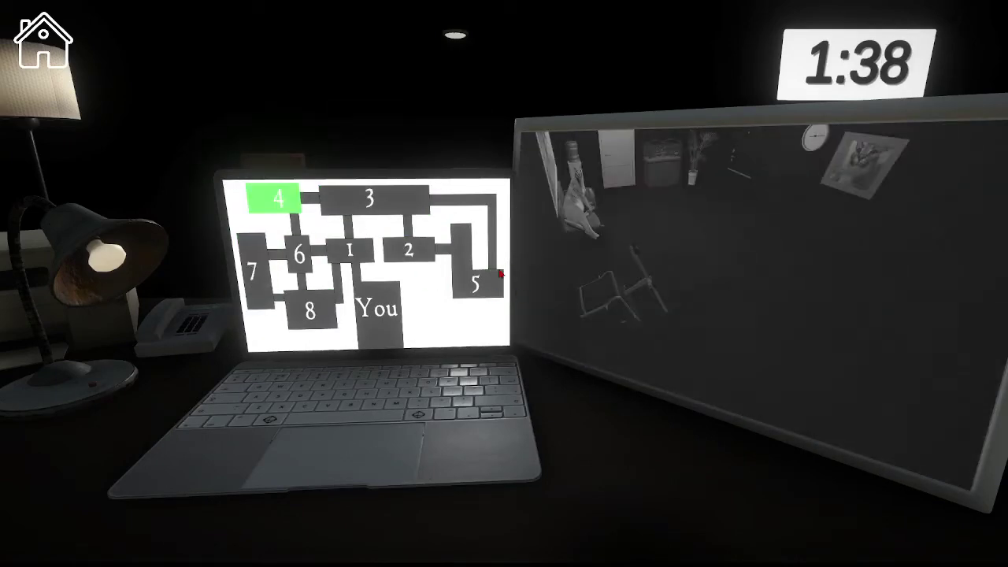
left_click(480, 288)
left_click(277, 198)
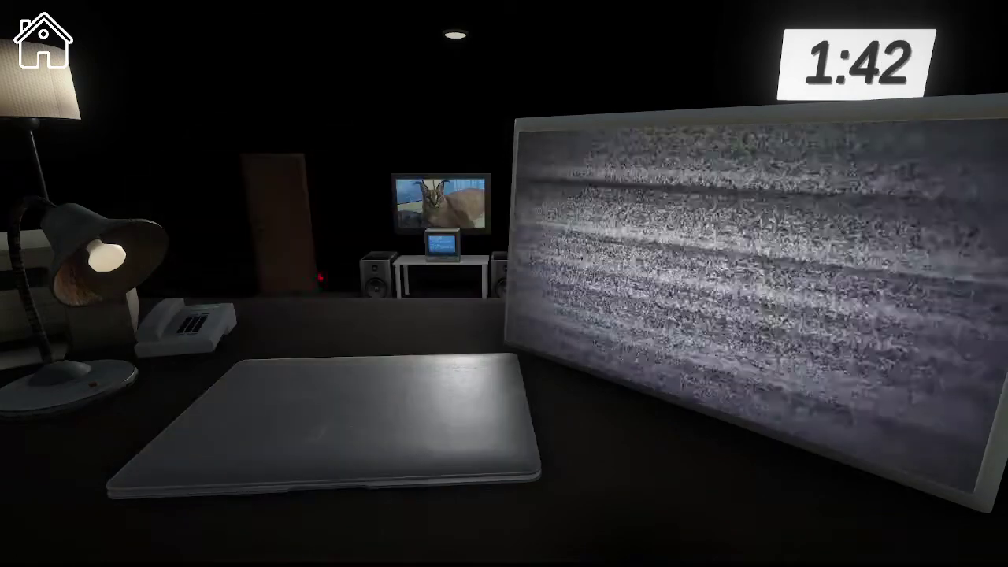
- Toggle the laptop to glance at the office, then check rooms 8 and 1
left_click(433, 279)
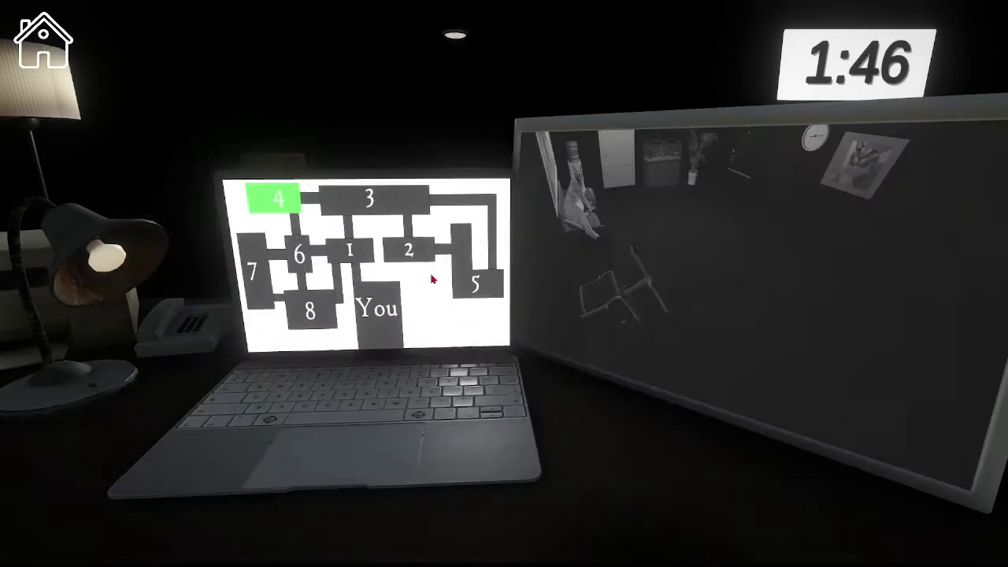
left_click(433, 279)
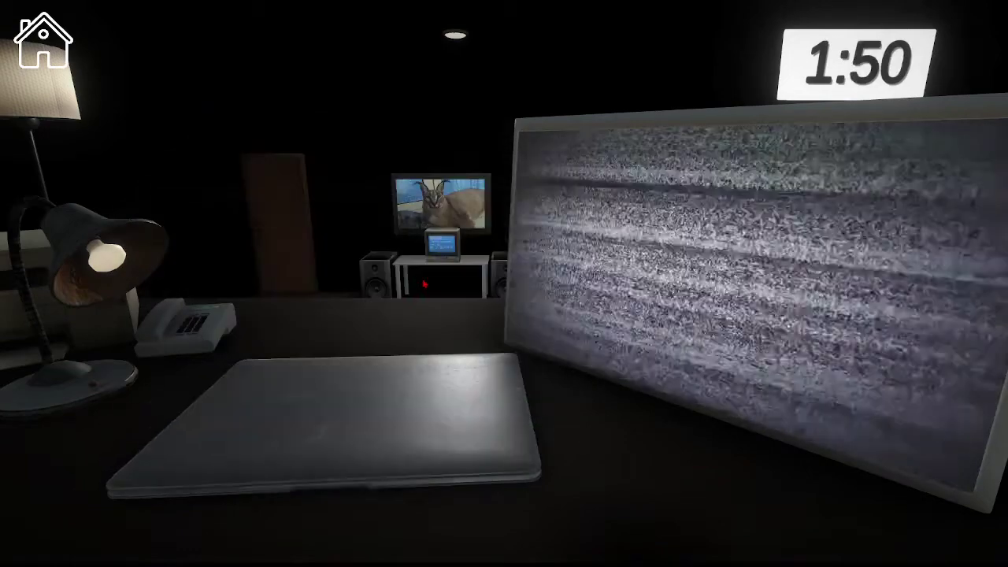
left_click(343, 294)
left_click(315, 311)
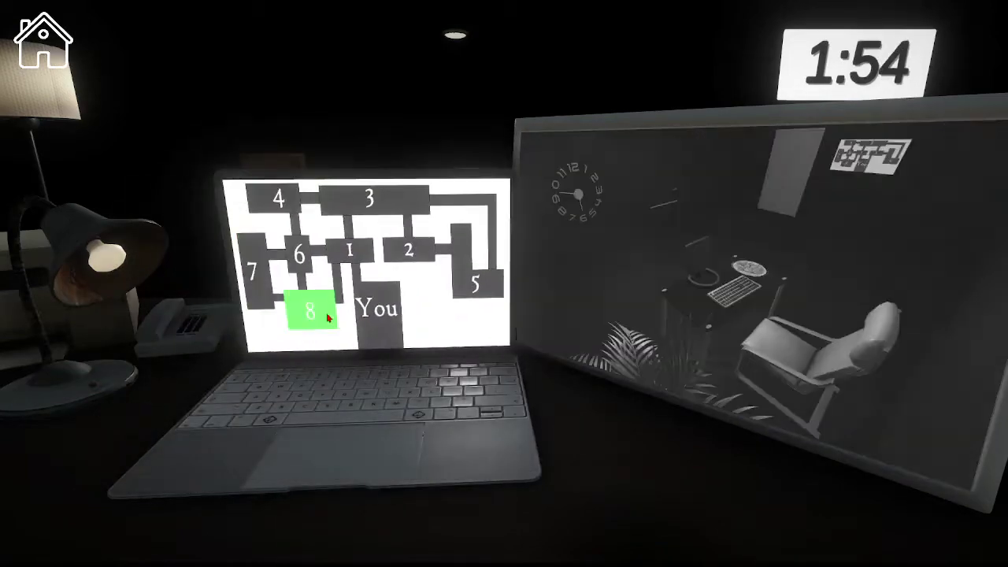
left_click(350, 252)
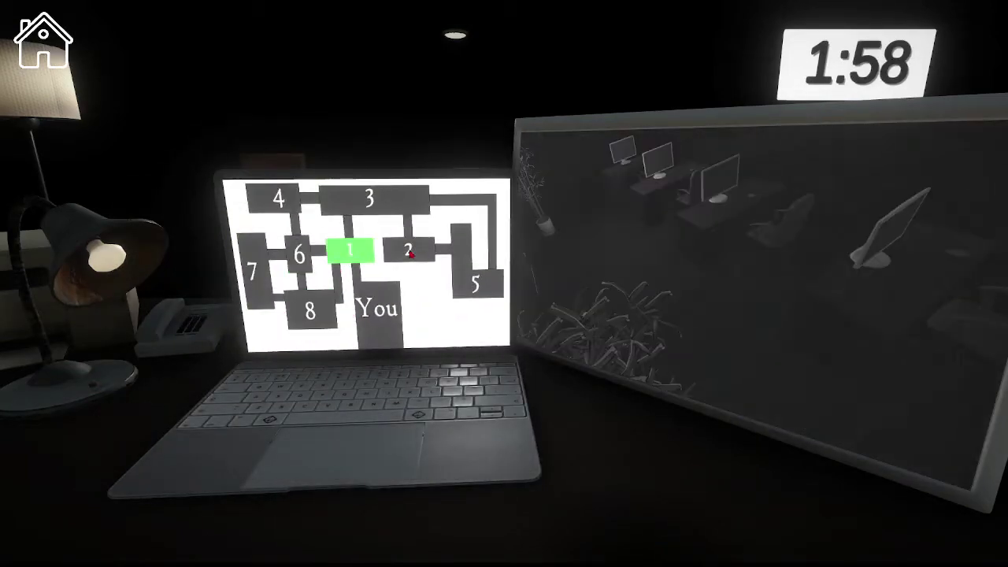
- Switch to rooms 2, 5 and 1, toggle the laptop, then check room 3 and room 1, where Floppa appears
left_click(409, 252)
left_click(473, 279)
left_click(355, 252)
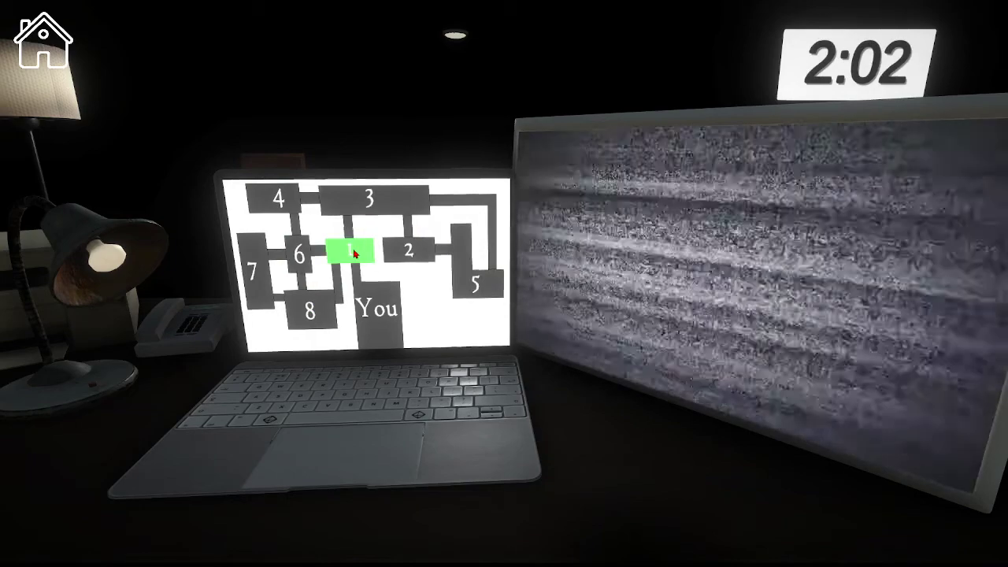
key("space")
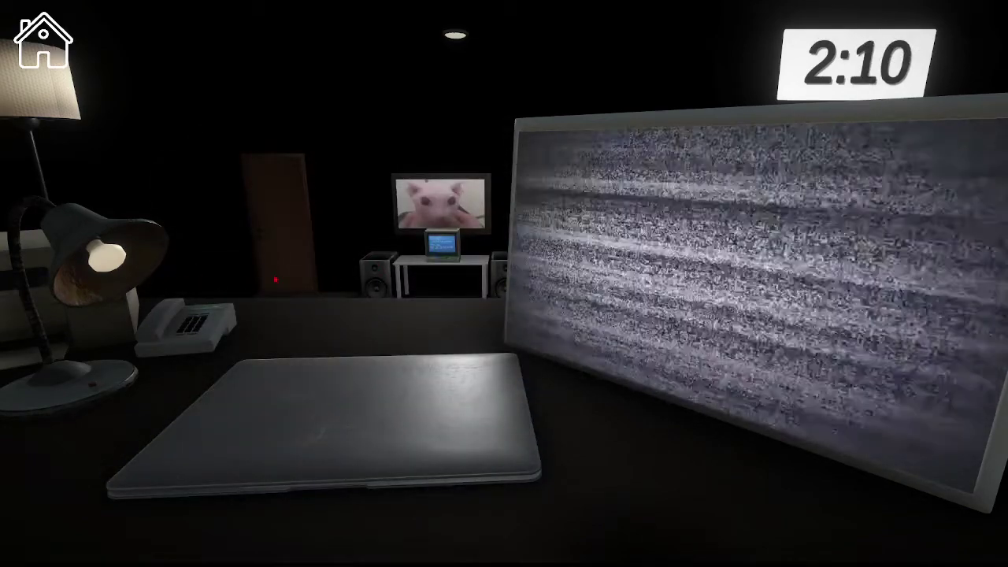
key("space")
left_click(356, 202)
left_click(349, 252)
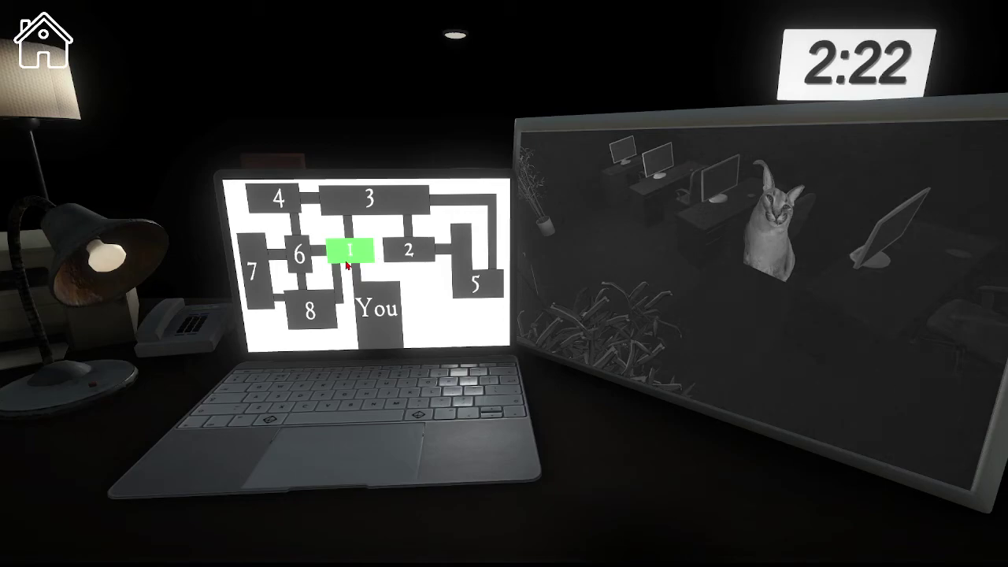
- Close and reopen the laptop, then view cameras 2, 5, 3, 8, 6, 1, 4 and 7
key("space")
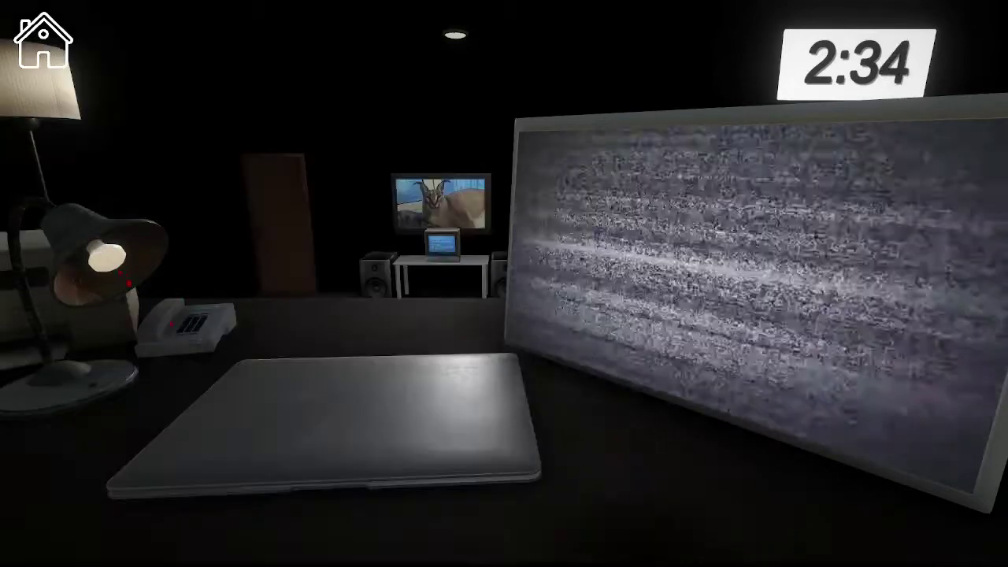
key("space")
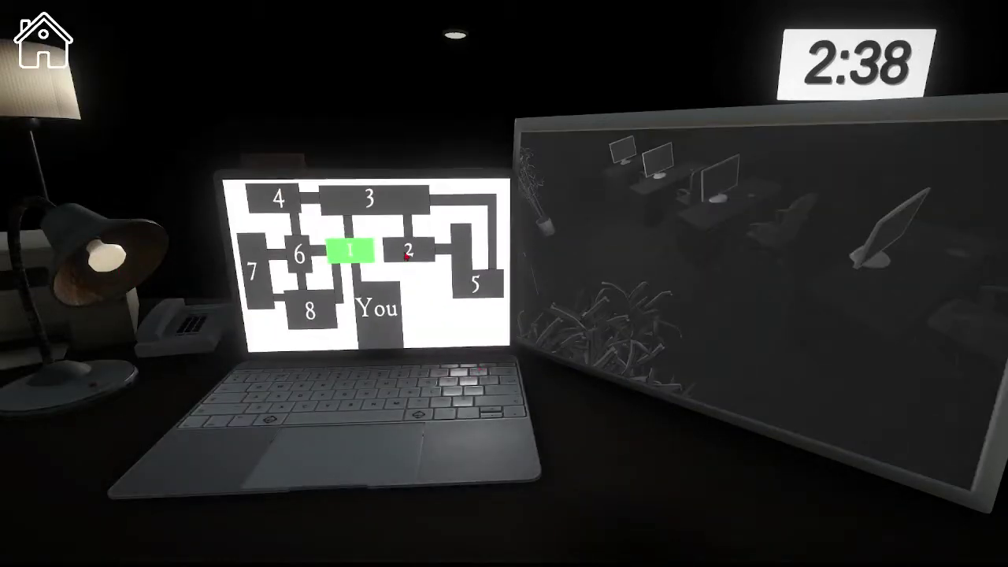
left_click(407, 254)
left_click(475, 284)
left_click(371, 199)
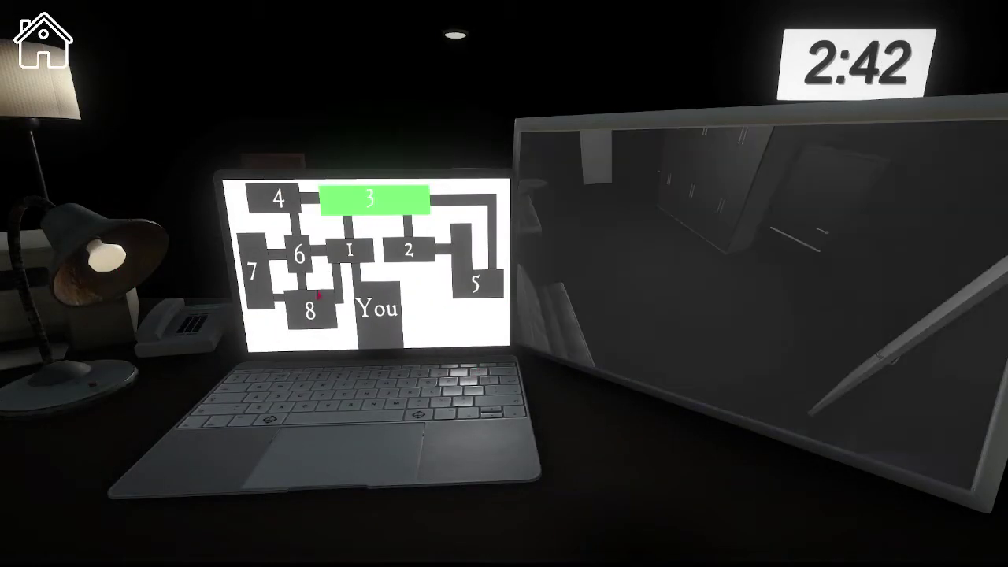
left_click(310, 308)
left_click(309, 253)
left_click(359, 259)
left_click(288, 207)
left_click(244, 269)
left_click(348, 257)
left_click(266, 199)
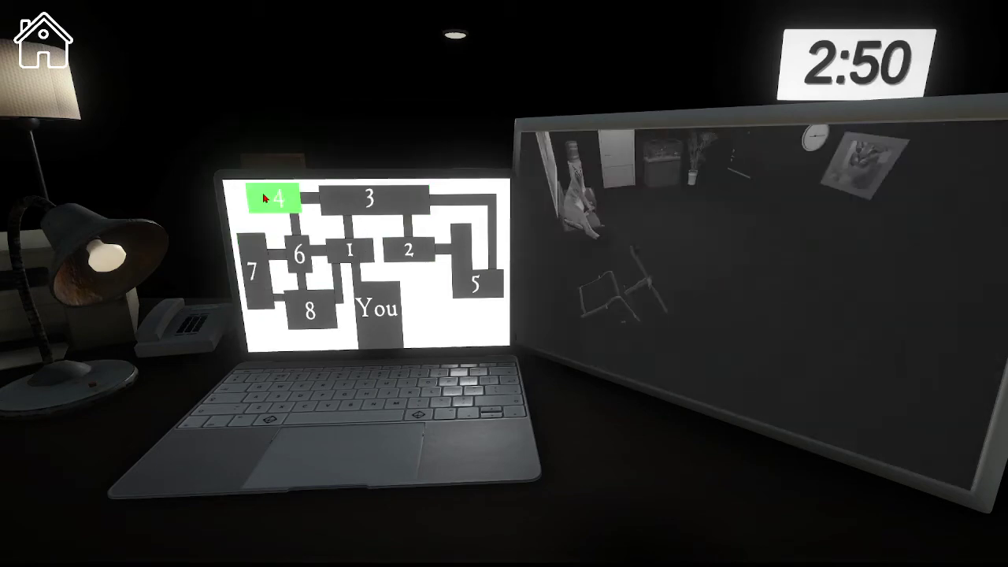
- Briefly close the laptop to static, then recheck cameras 3, 2, 5 and 1
key("space")
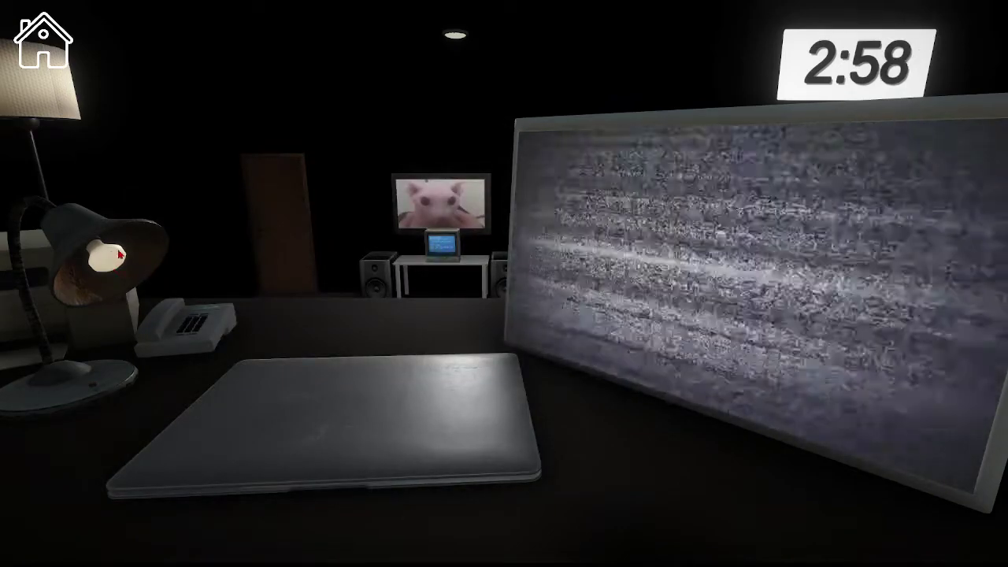
key("space")
left_click(370, 201)
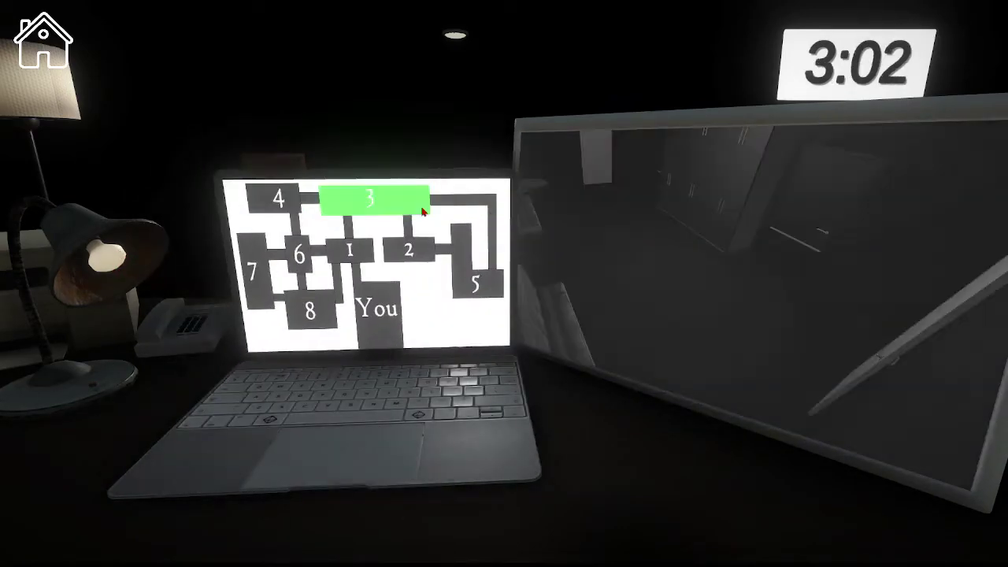
left_click(408, 249)
left_click(475, 277)
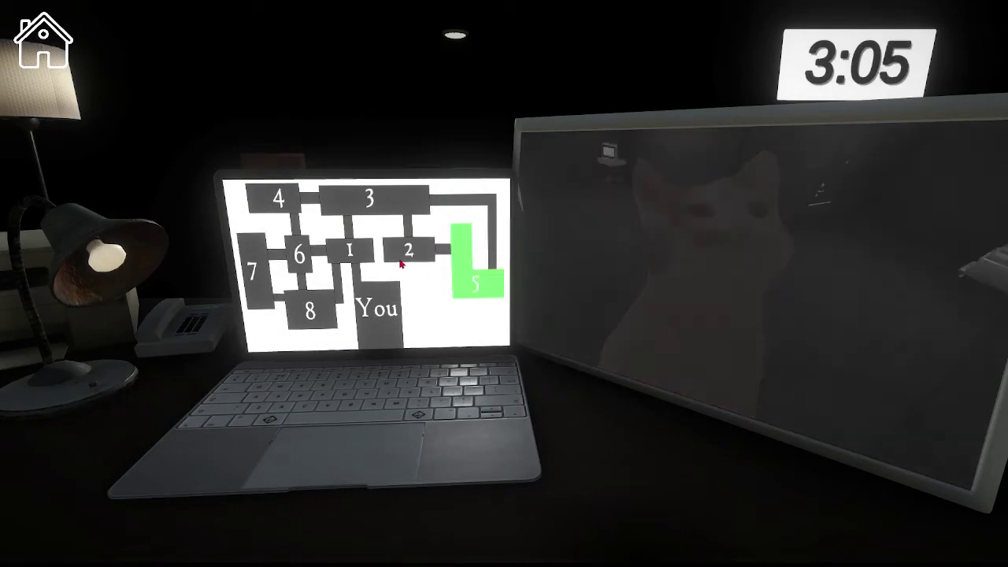
left_click(339, 246)
- Check cameras 6, 7, 5, 2, 3 and 4, return to the cat on 1, then close the laptop
key("space")
key("space")
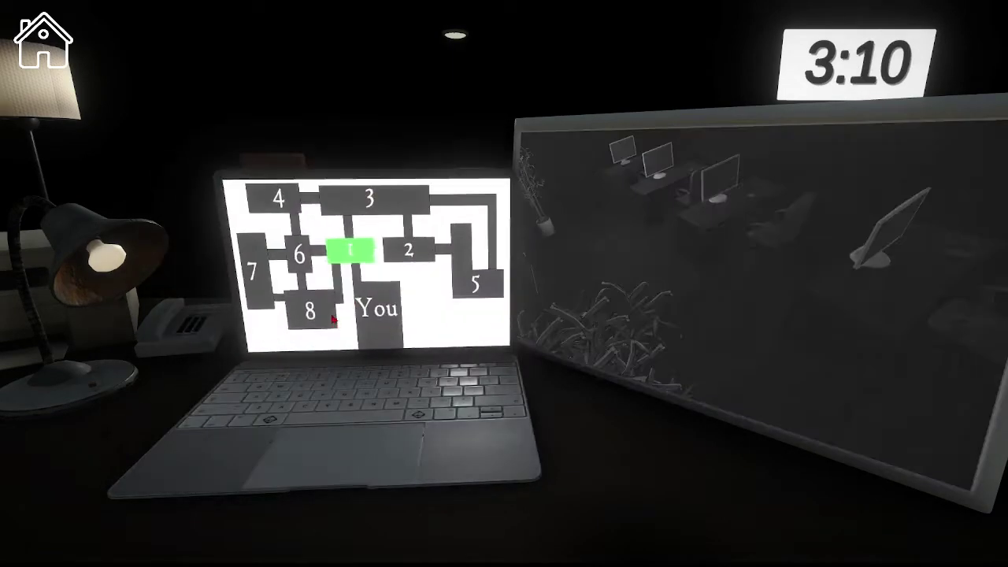
left_click(299, 256)
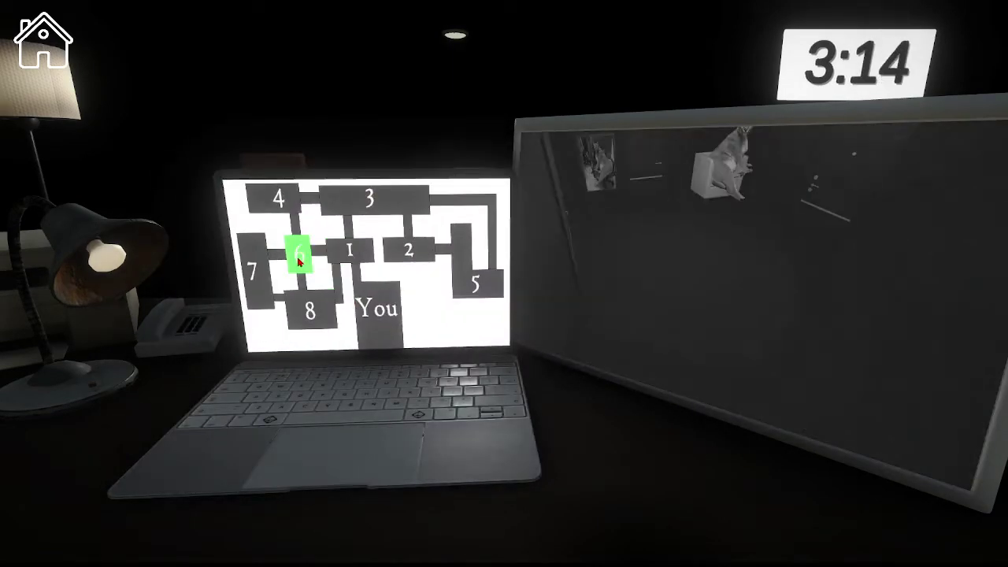
left_click(299, 260)
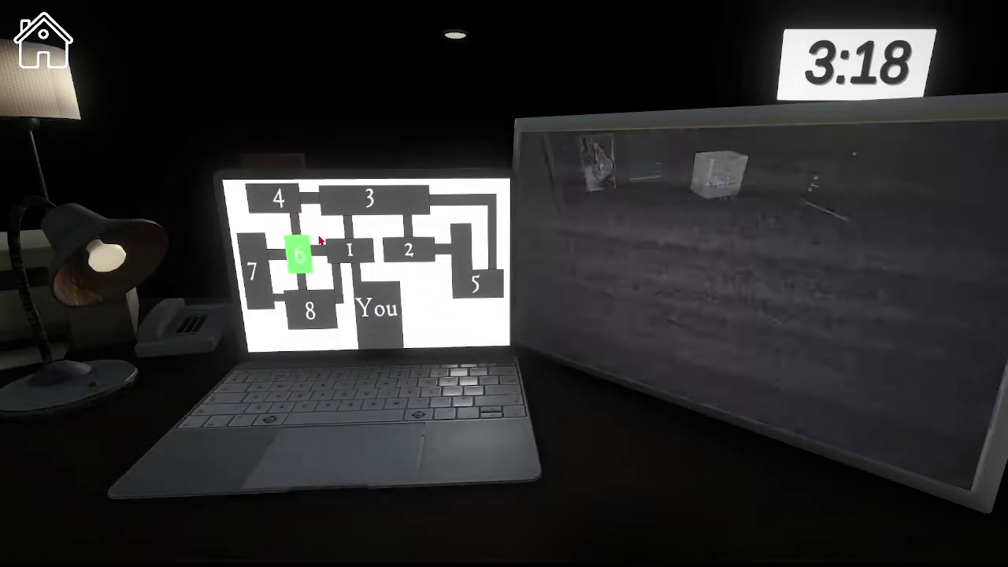
left_click(256, 271)
left_click(350, 252)
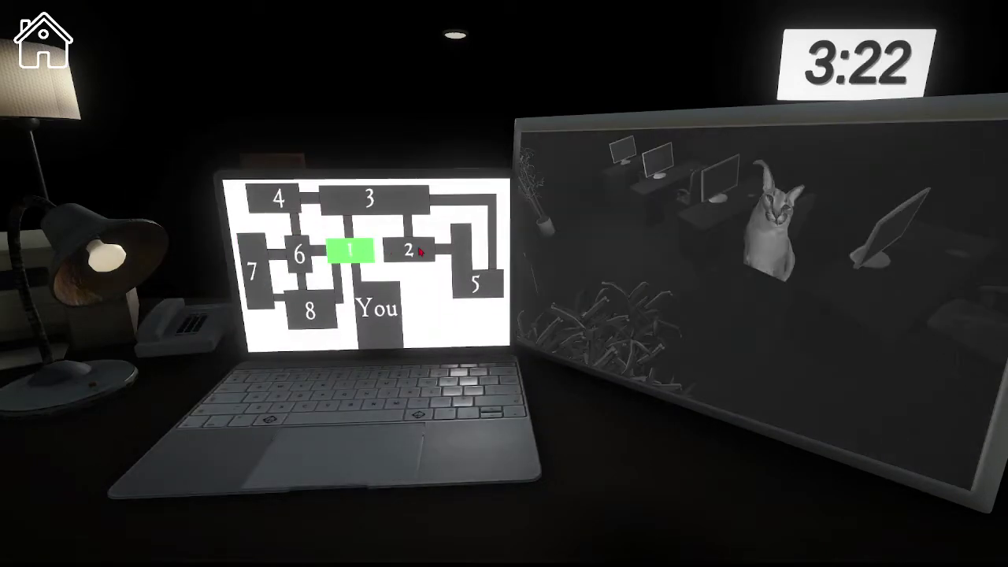
left_click(477, 281)
left_click(408, 251)
left_click(369, 198)
left_click(277, 199)
left_click(346, 258)
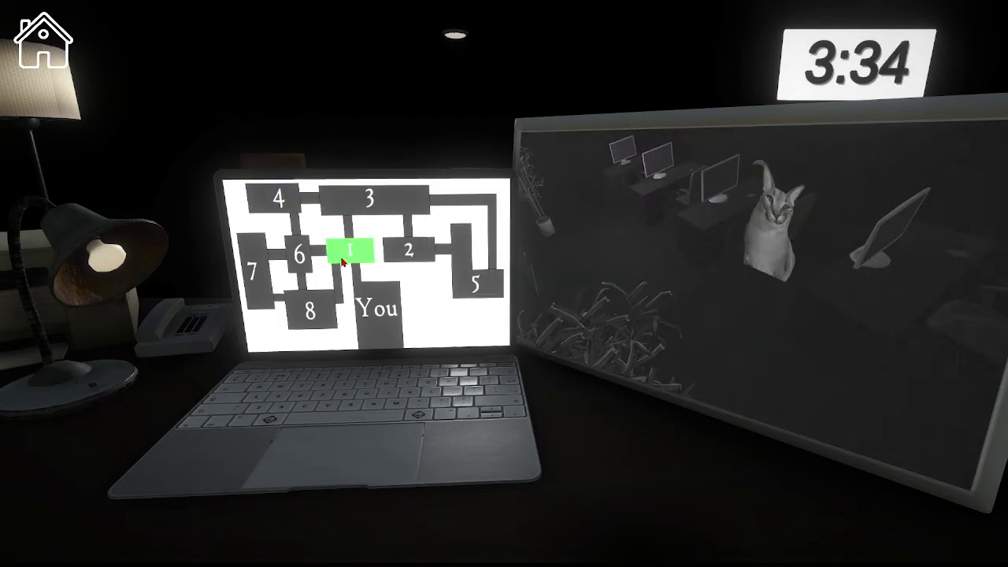
key("space")
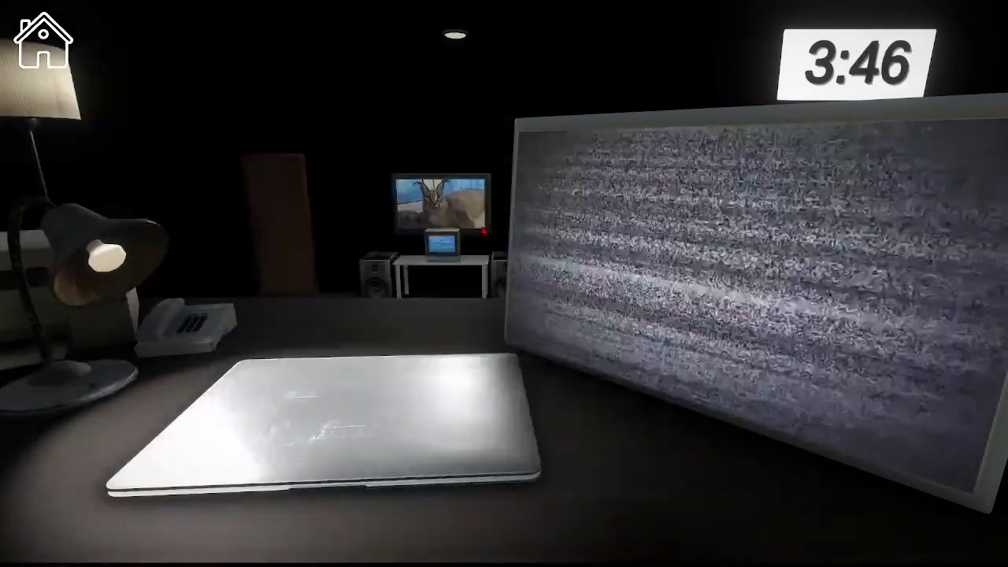
- Raise the laptop and view cameras 5, 3, 4, 7, 8 and 2
key("space")
left_click(475, 285)
left_click(378, 199)
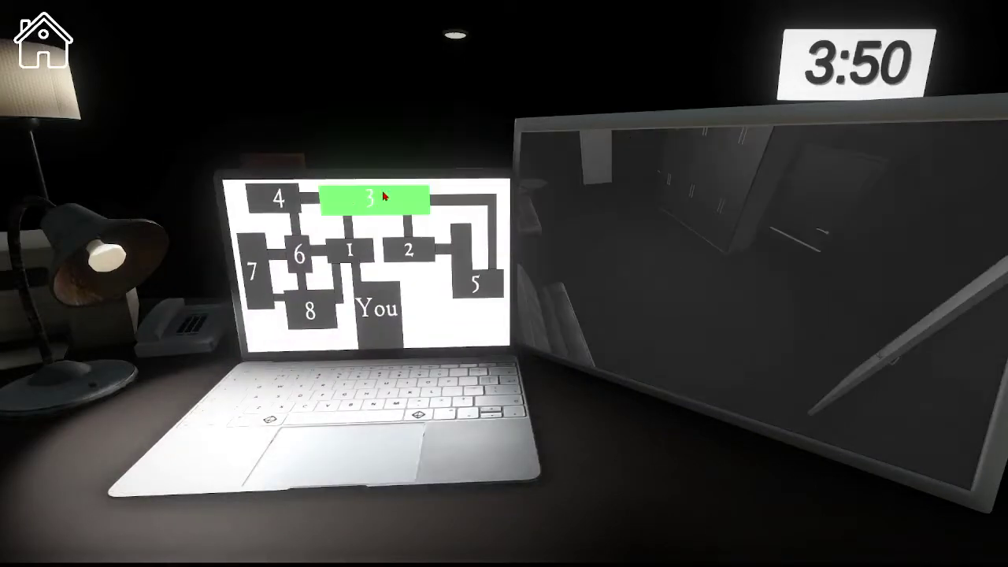
left_click(282, 205)
left_click(247, 267)
left_click(309, 314)
left_click(408, 250)
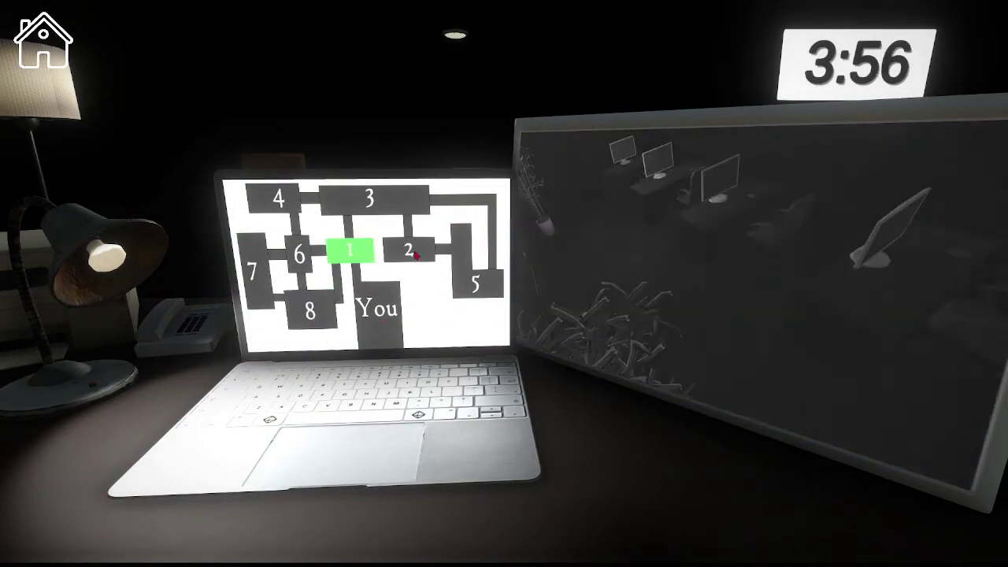
- Sweep cameras 5, 7, 8, 6, 3 and 4 again
left_click(486, 292)
left_click(249, 249)
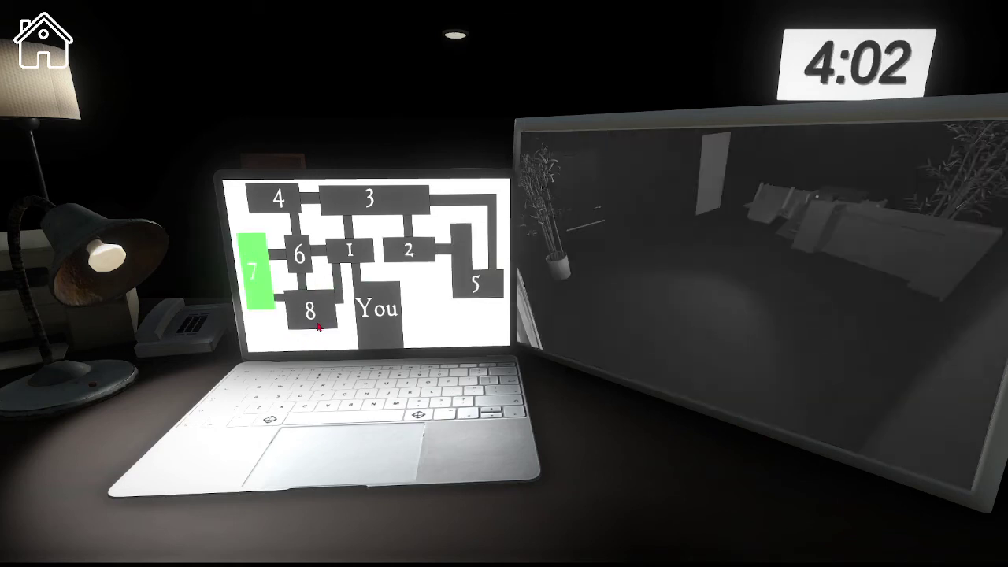
left_click(319, 325)
left_click(302, 254)
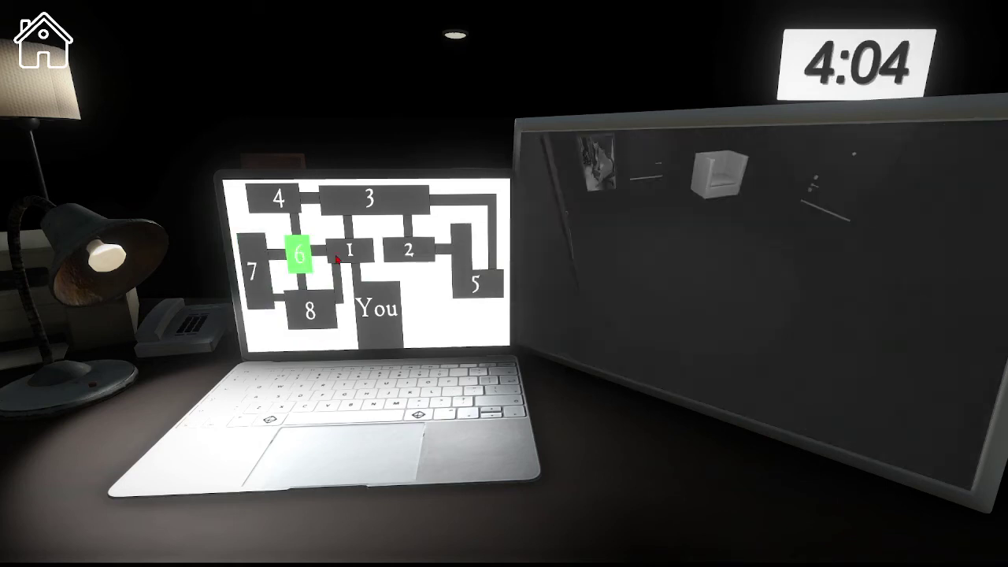
left_click(375, 205)
left_click(280, 209)
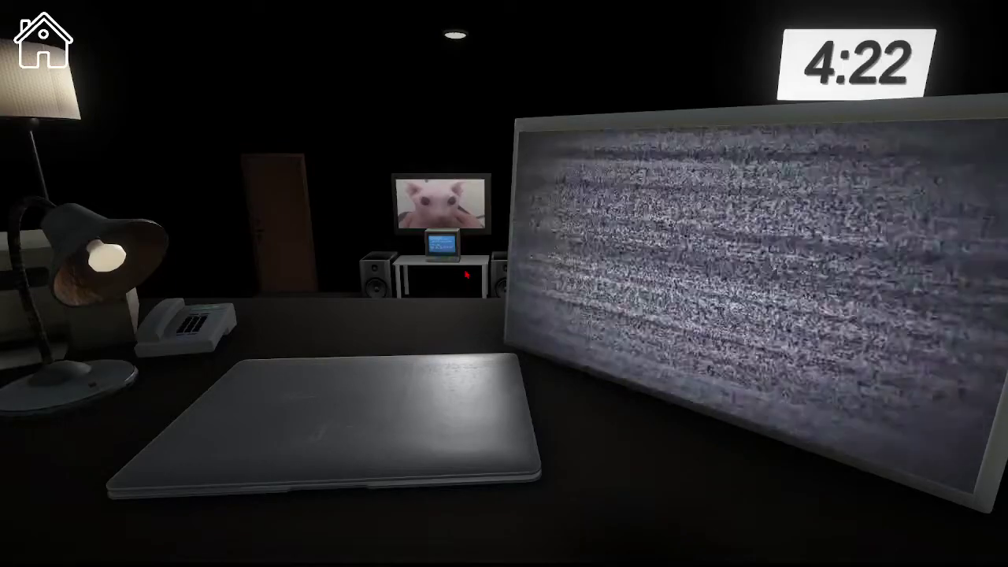
- Reopen on camera 5, check cameras 2, 3, 1, 7 and 8, then close the laptop
left_click(466, 275)
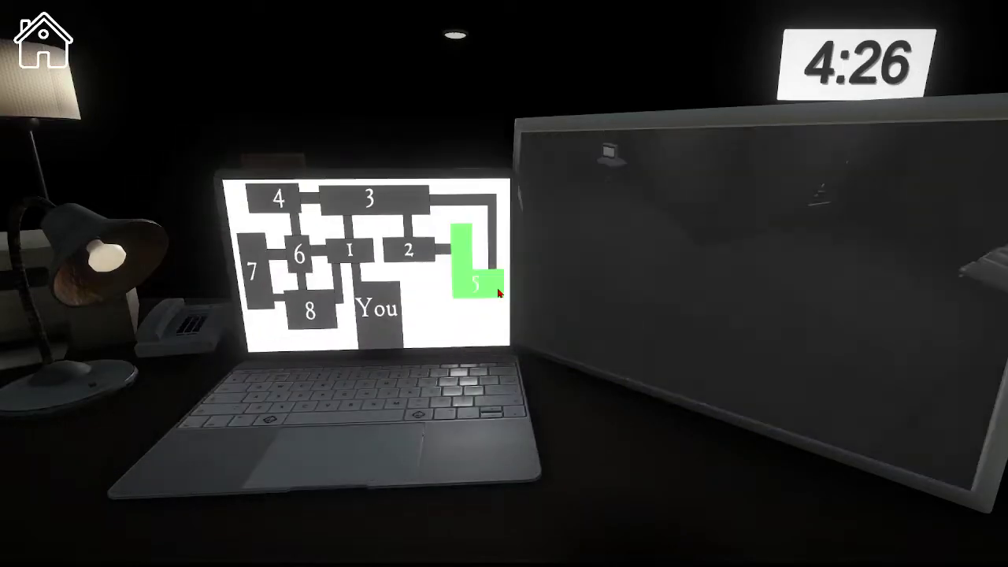
left_click(408, 249)
left_click(370, 199)
left_click(340, 254)
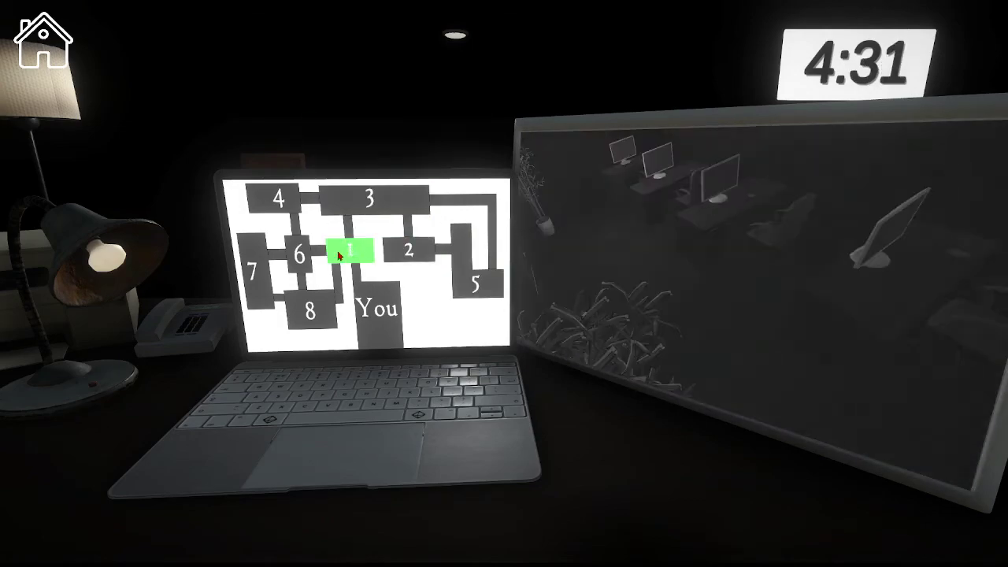
left_click(250, 274)
left_click(313, 353)
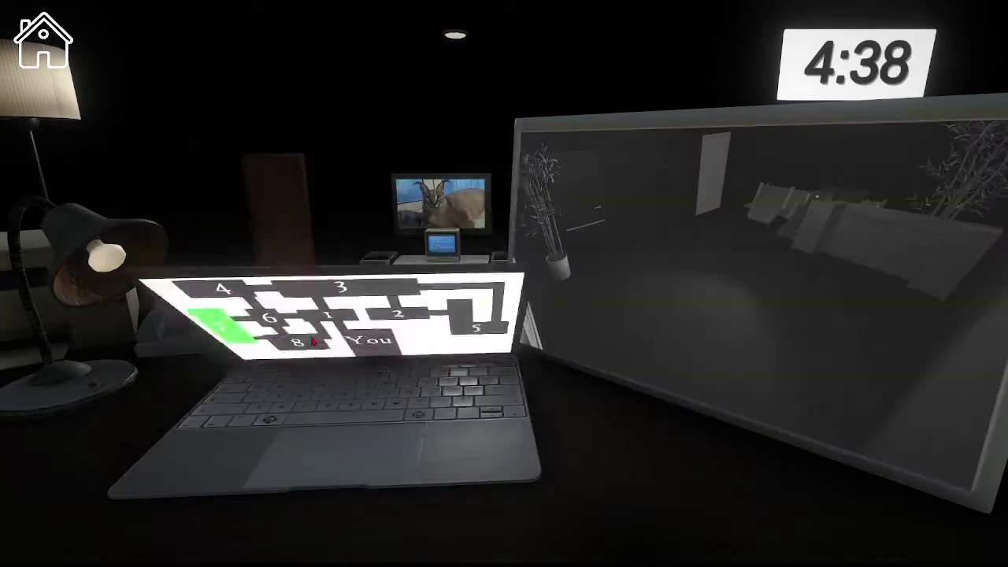
left_click(319, 317)
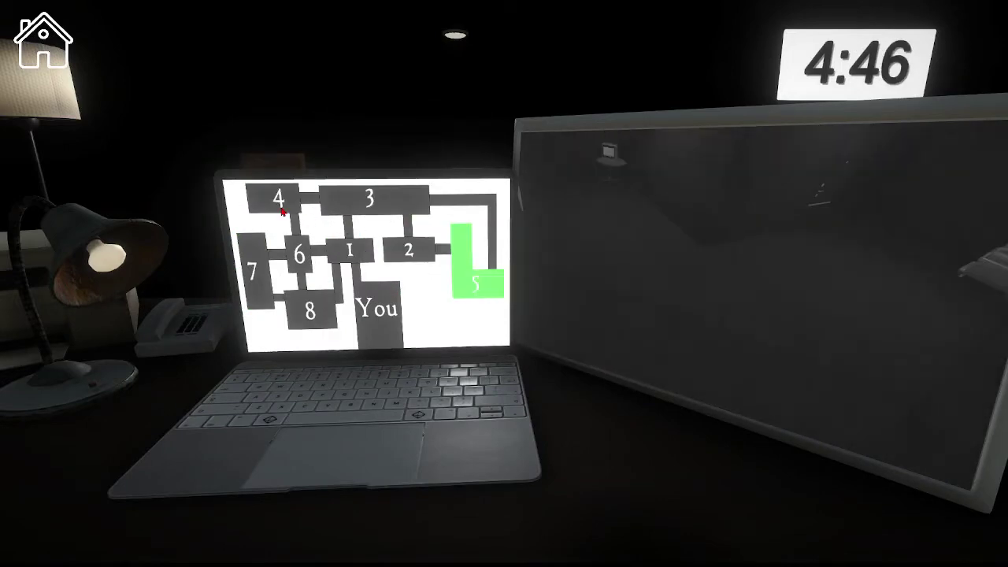
left_click(311, 267)
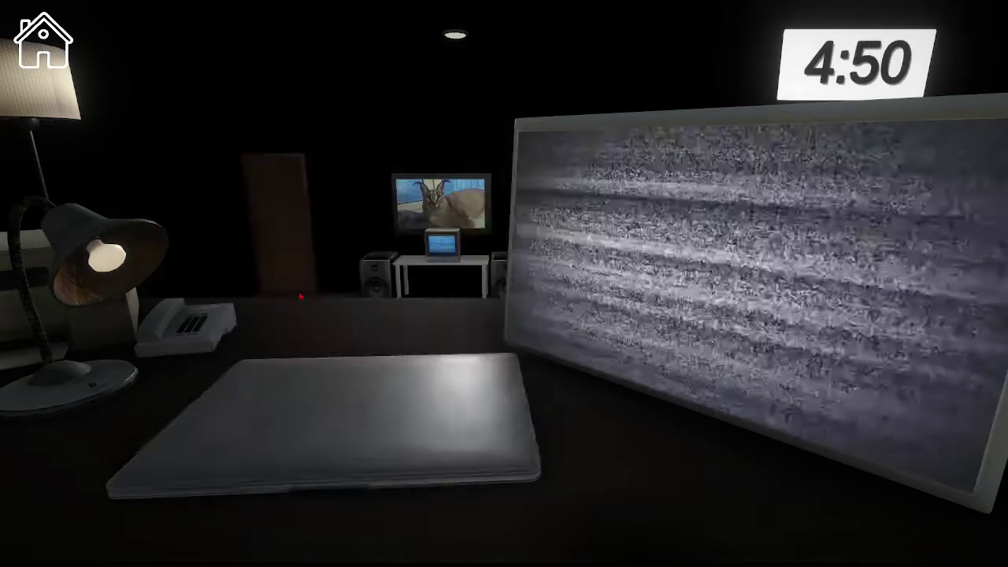
- Toggle the laptop several times, viewing cameras 4, 2 and 7 between glances at the office
left_click(347, 362)
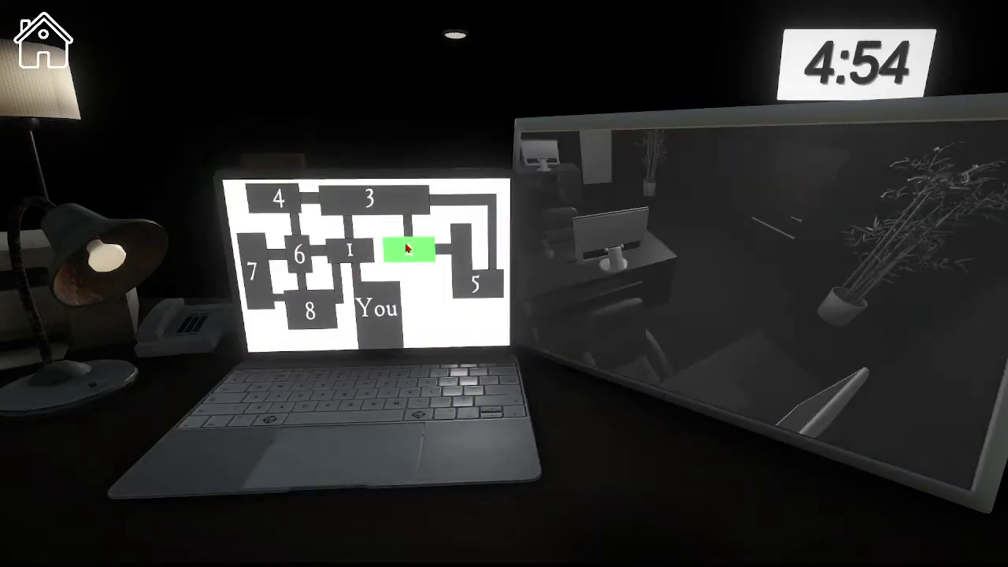
left_click(369, 200)
left_click(370, 299)
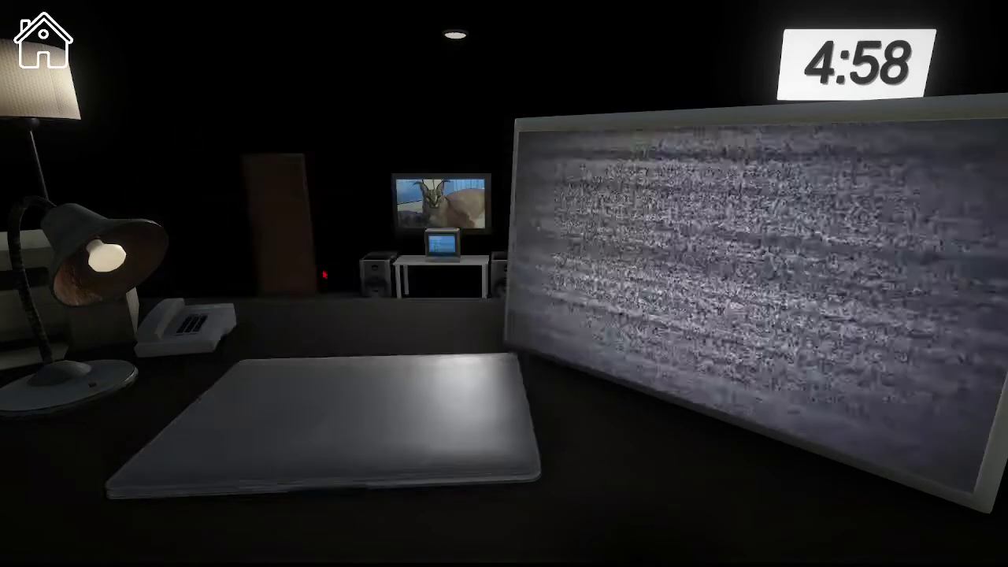
left_click(370, 362)
left_click(473, 268)
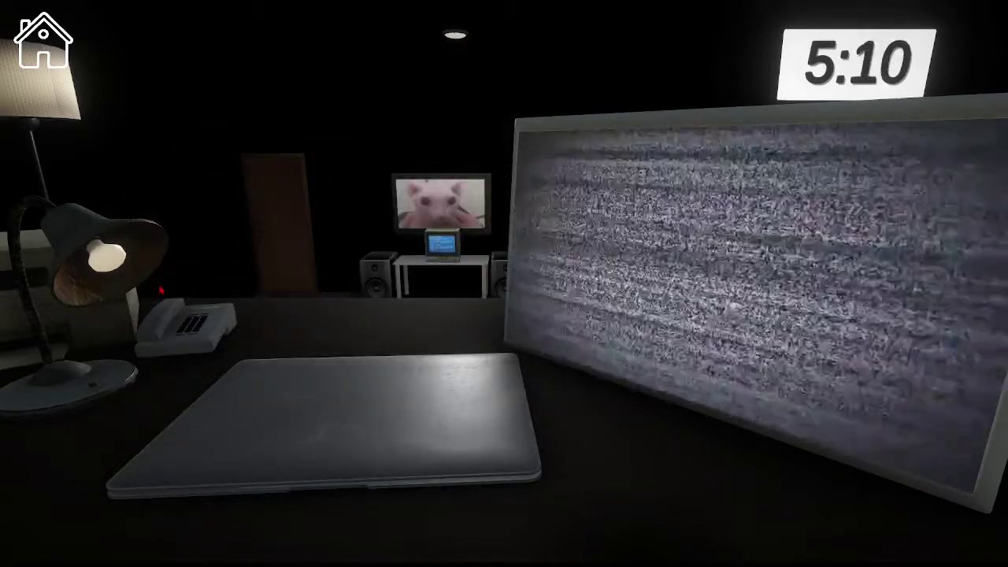
left_click(316, 425)
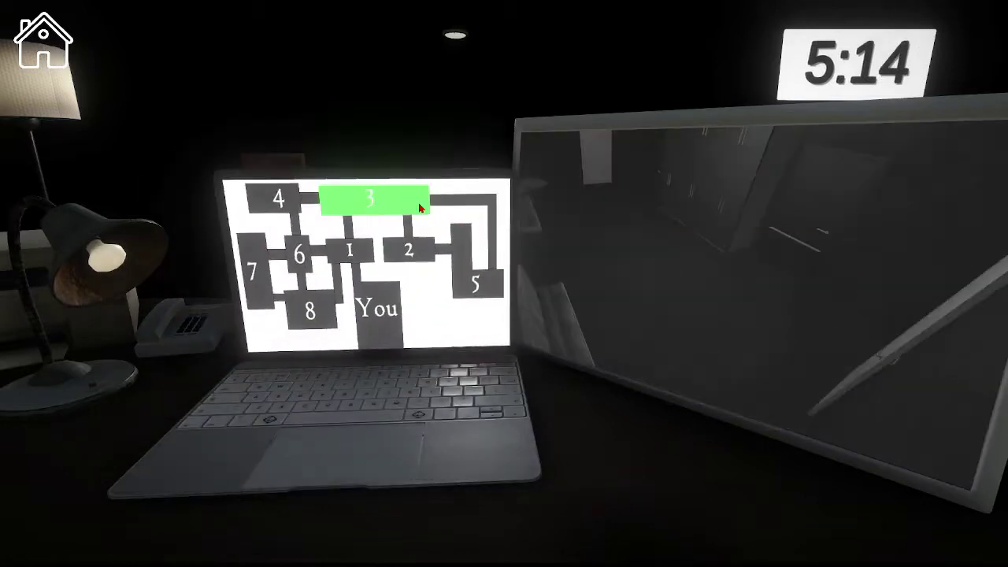
left_click(254, 272)
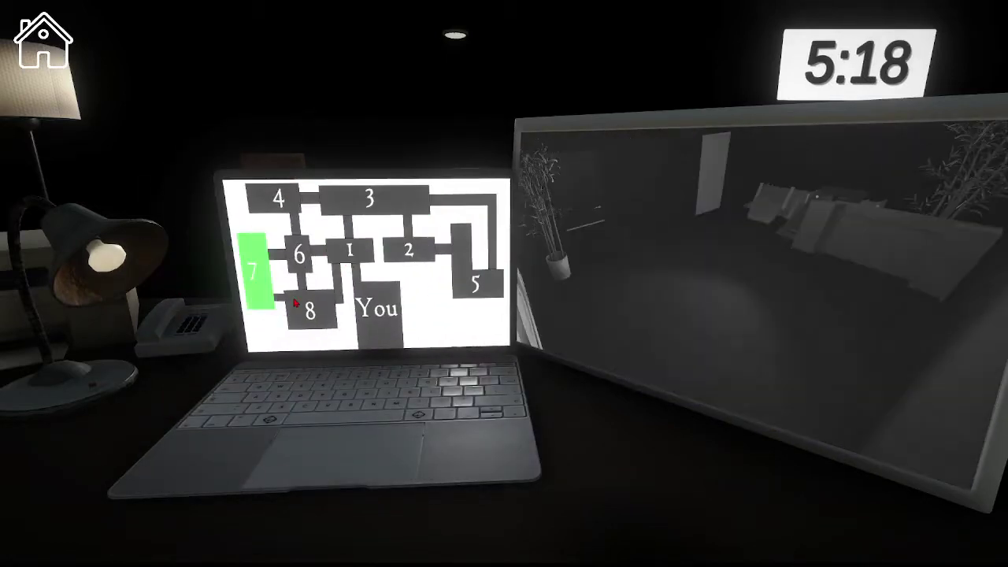
left_click(367, 214)
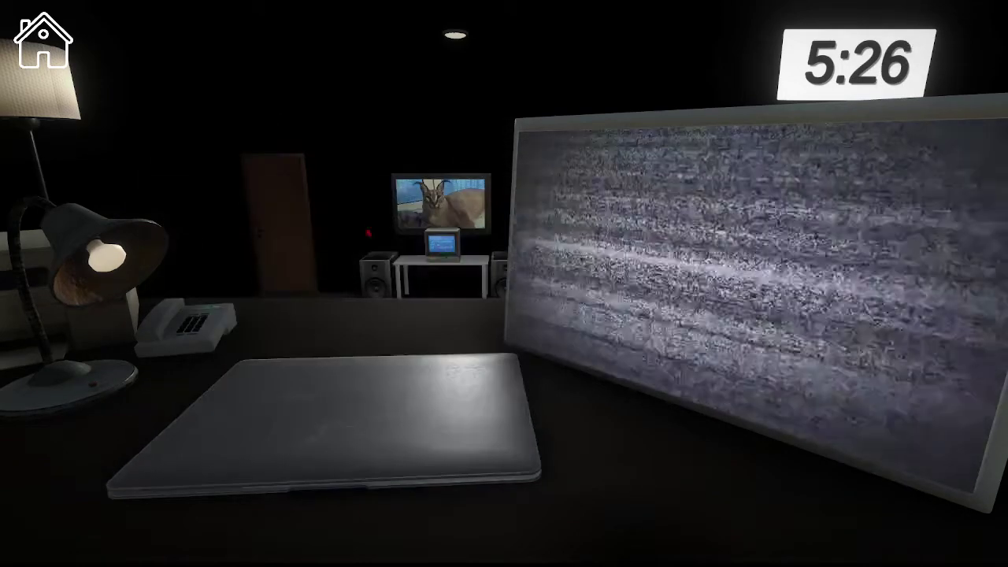
left_click(315, 426)
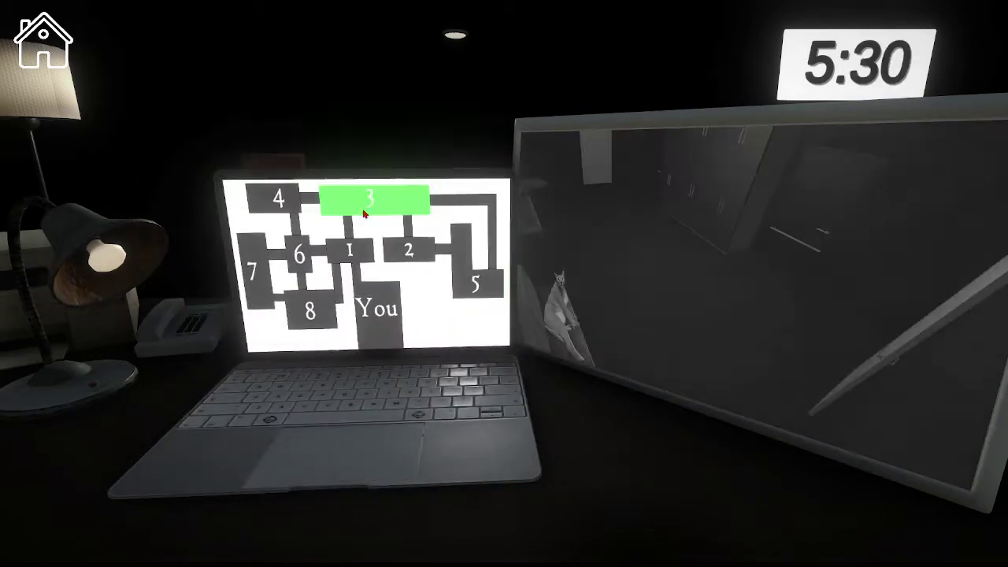
- Check cameras 3, 1, 5, 8, 6 and 7, lowering the laptop after spotting Floppa on 2
left_click(356, 268)
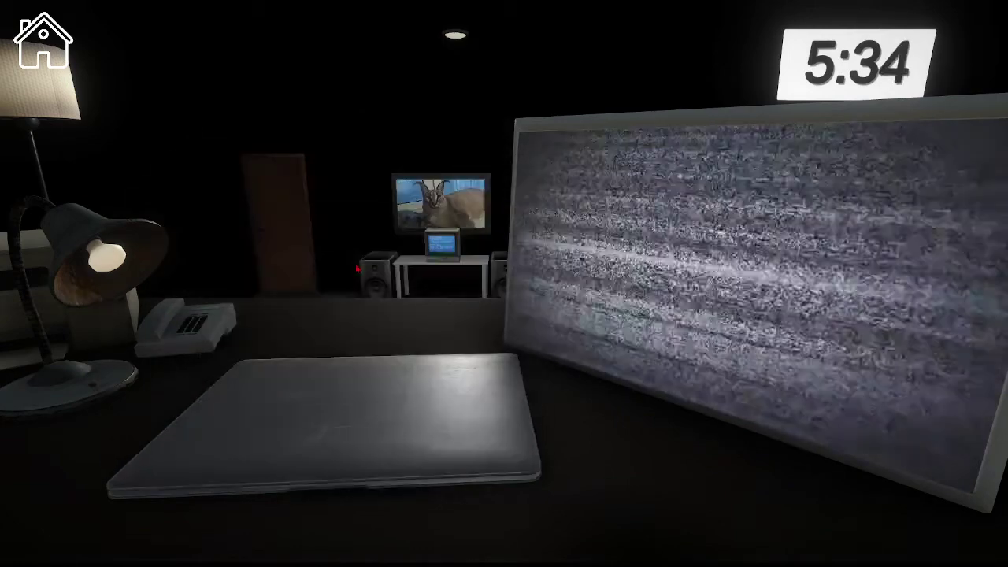
left_click(315, 425)
left_click(352, 211)
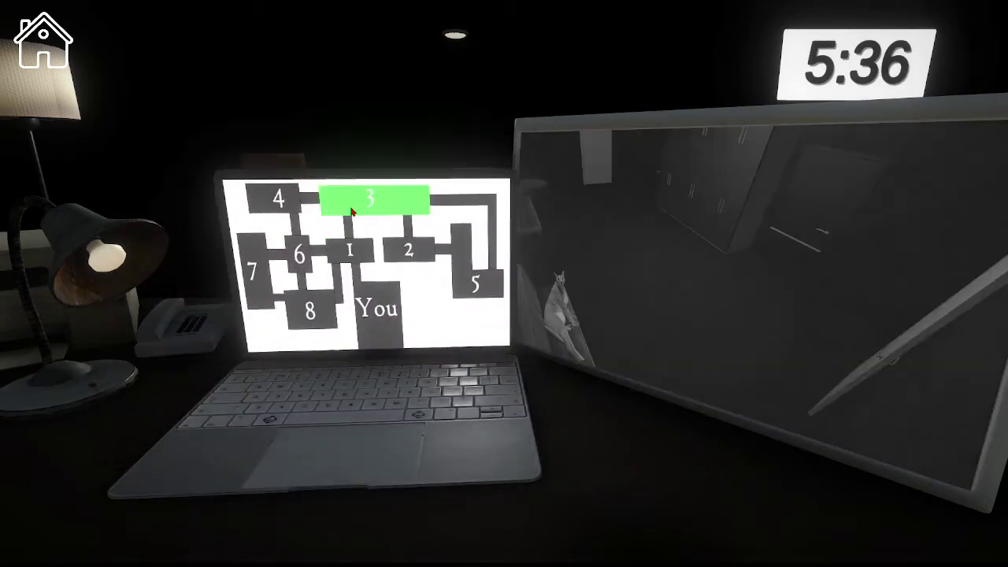
left_click(375, 269)
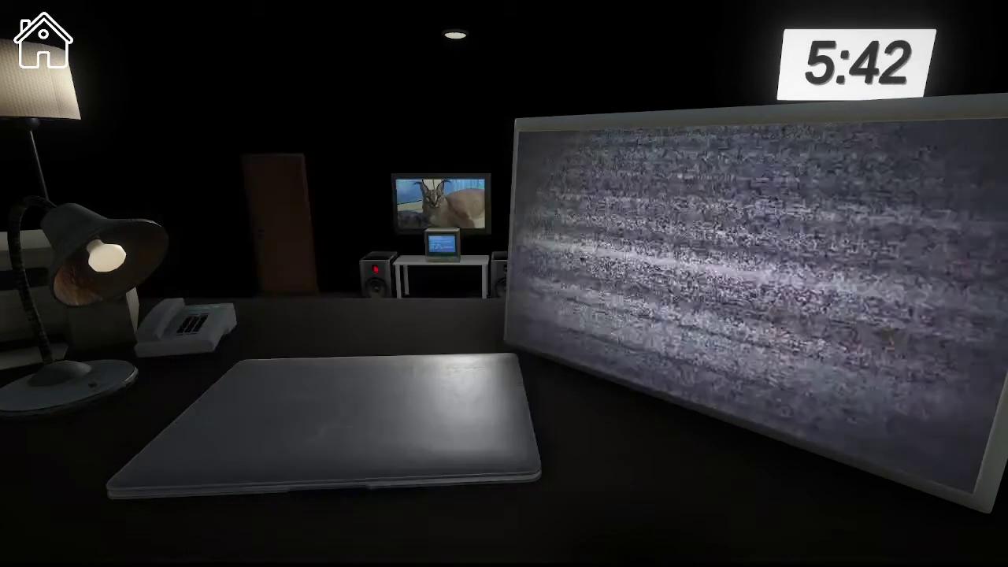
left_click(375, 270)
left_click(359, 253)
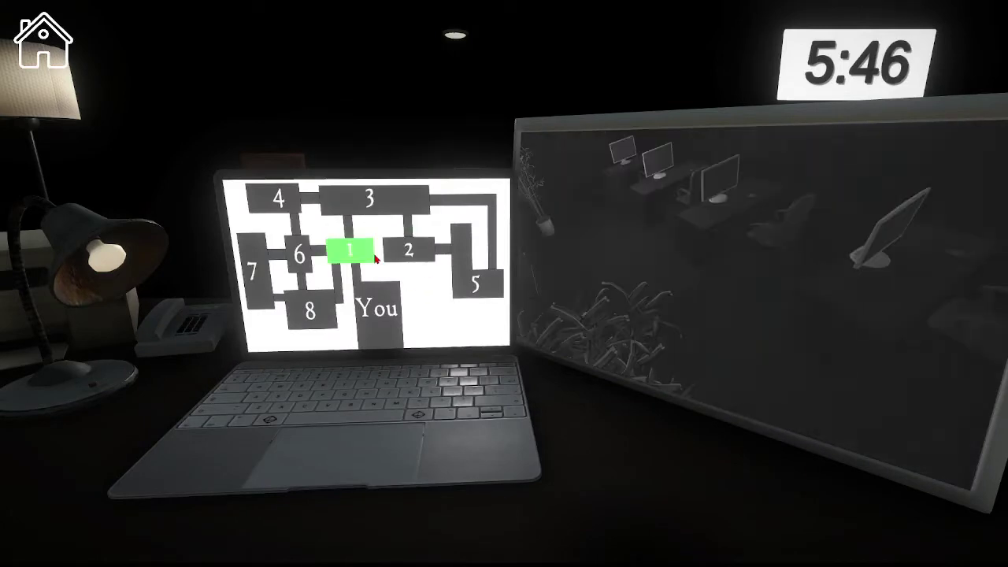
left_click(473, 285)
left_click(309, 311)
left_click(299, 254)
left_click(254, 271)
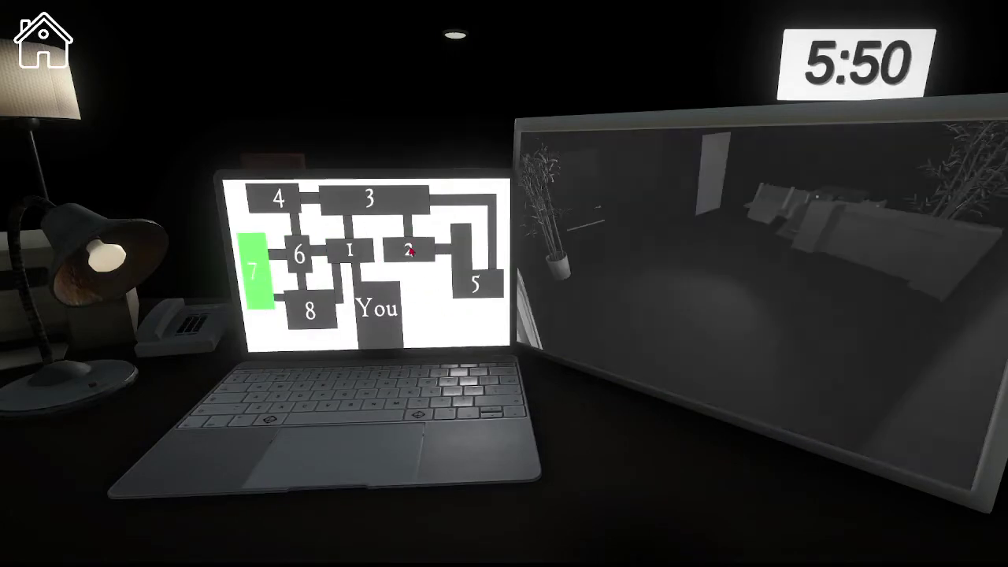
left_click(418, 249)
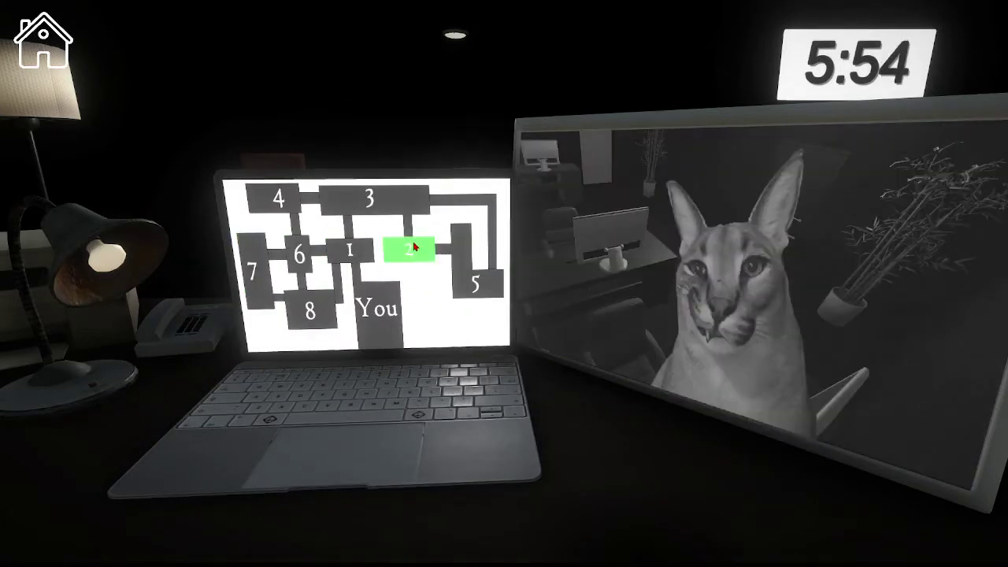
left_click(414, 249)
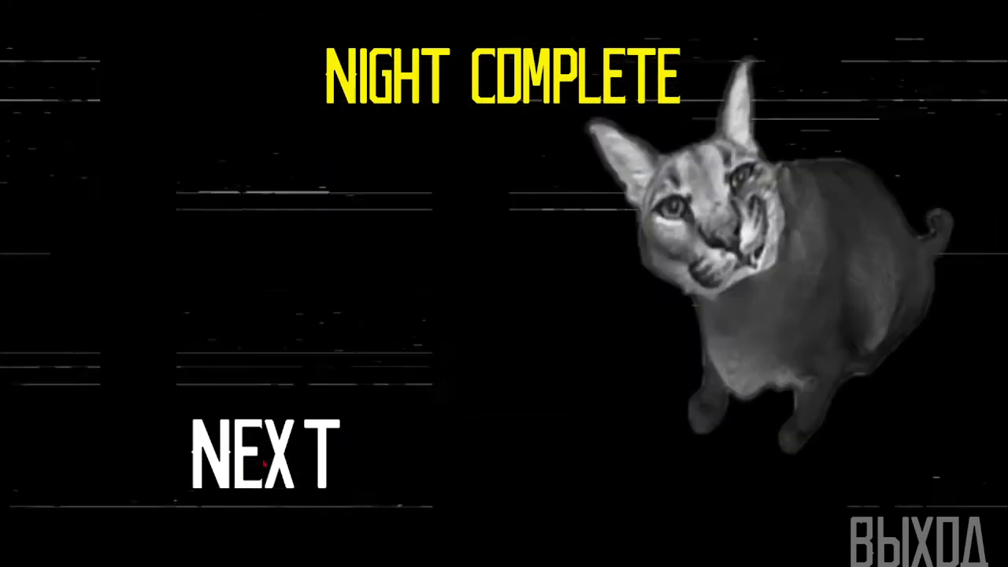
- Leave the Night Complete screen with NEXT, returning to the main menu
left_click(235, 474)
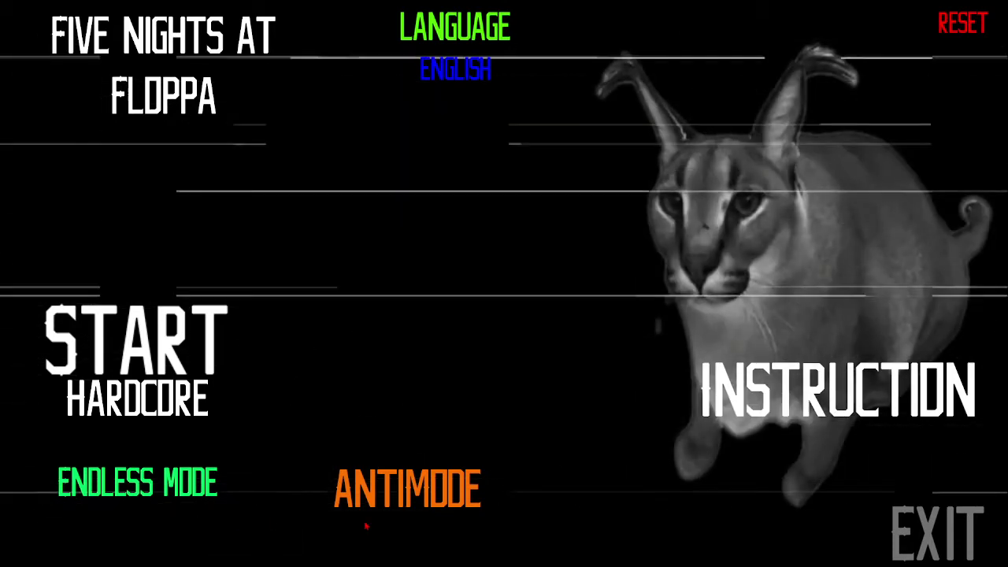
- Start a new Hardcore night and sweep cameras 4, 3, 6, 7, 8, 2 and 1
left_click(148, 370)
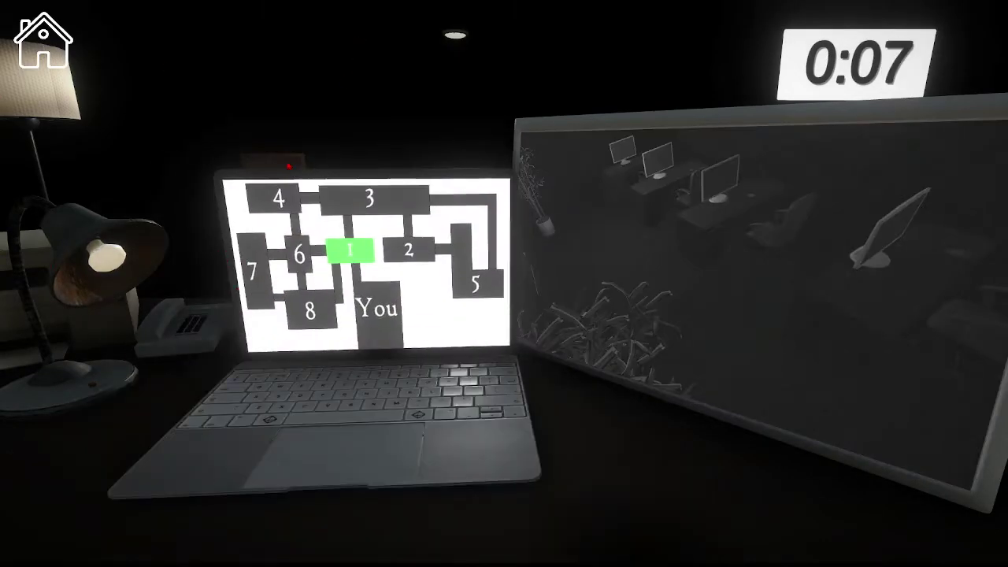
left_click(278, 198)
left_click(369, 198)
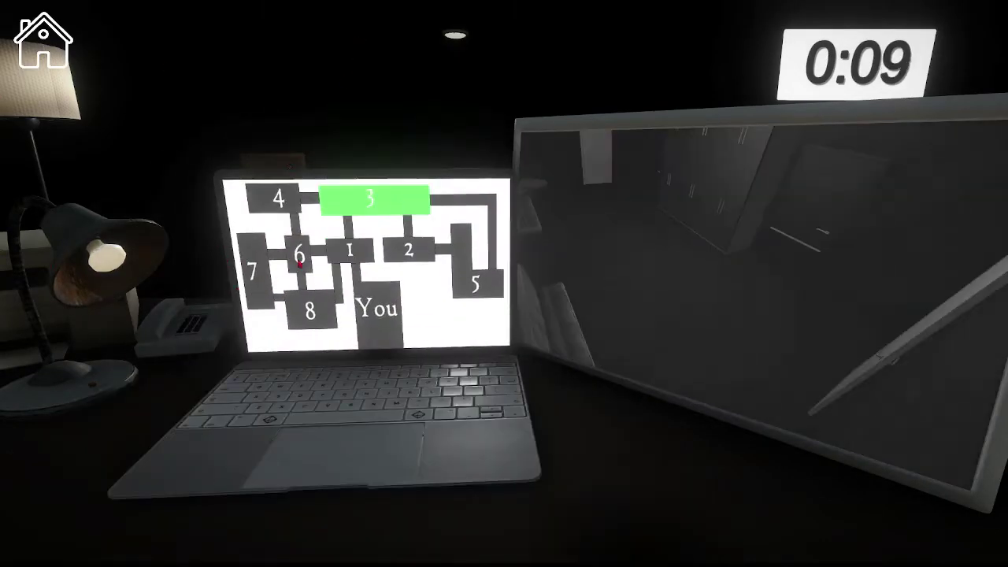
left_click(299, 260)
left_click(256, 276)
left_click(313, 309)
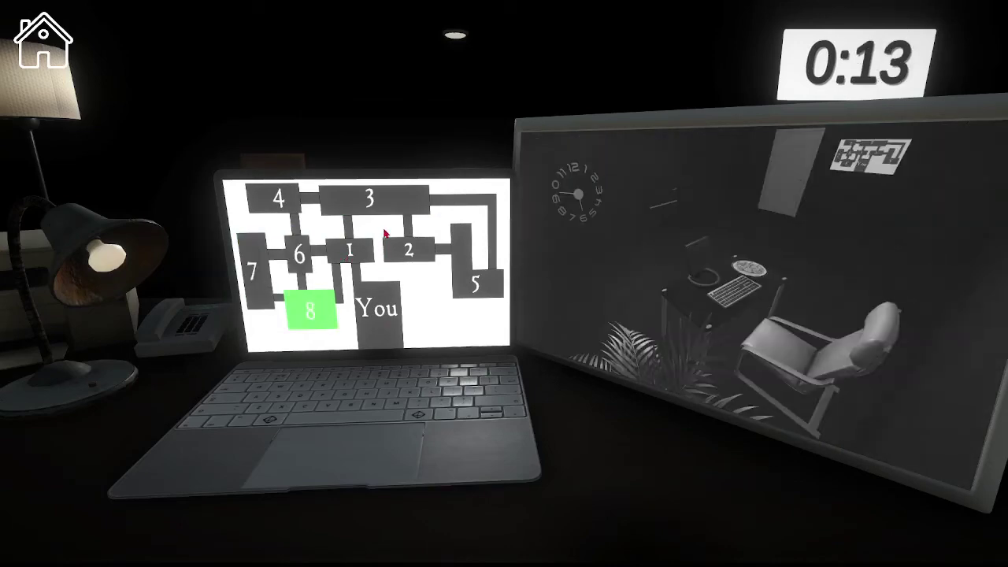
left_click(402, 249)
left_click(356, 247)
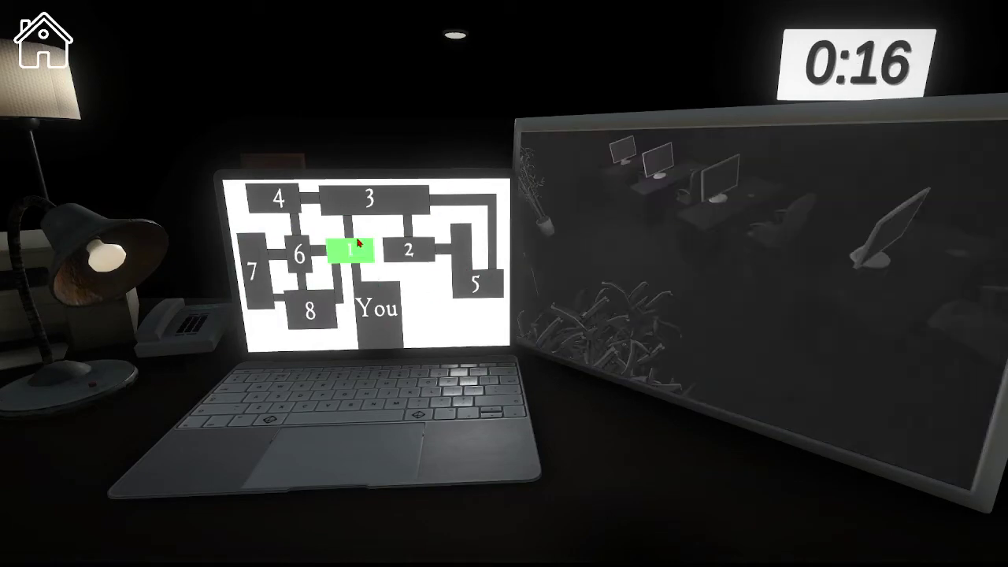
left_click(329, 313)
left_click(298, 260)
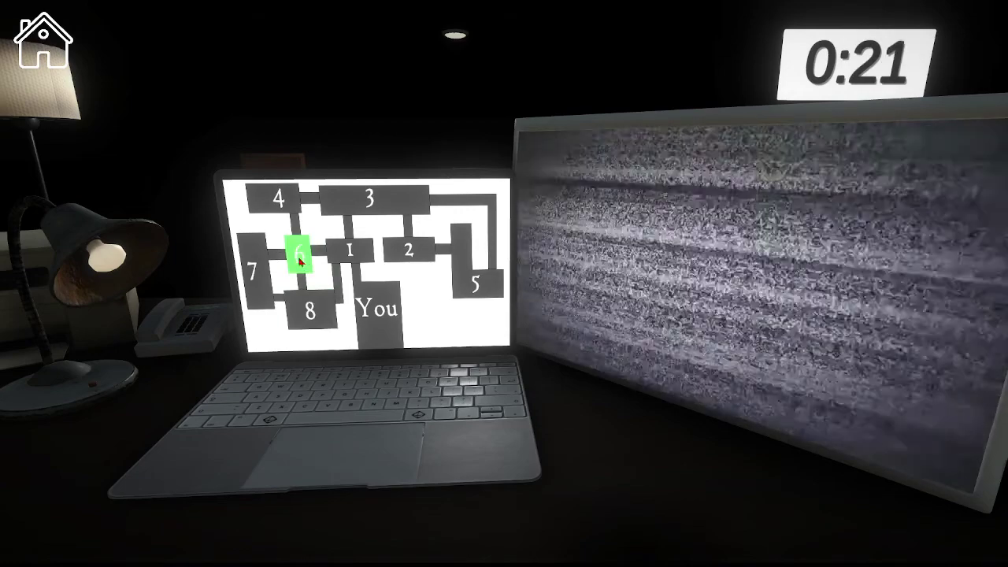
- Bring the map back and check cameras 1, 5, 4, 7, 6, 8 and 2 by click and number key
left_click(315, 418)
left_click(350, 250)
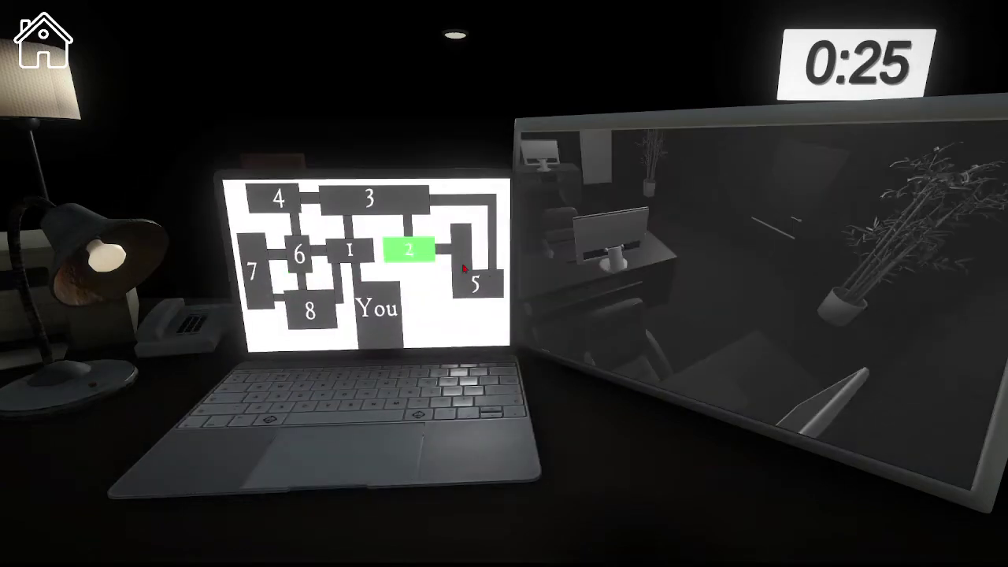
left_click(475, 284)
left_click(351, 251)
key("4")
key("7")
key("6")
key("8")
left_click(355, 251)
left_click(403, 250)
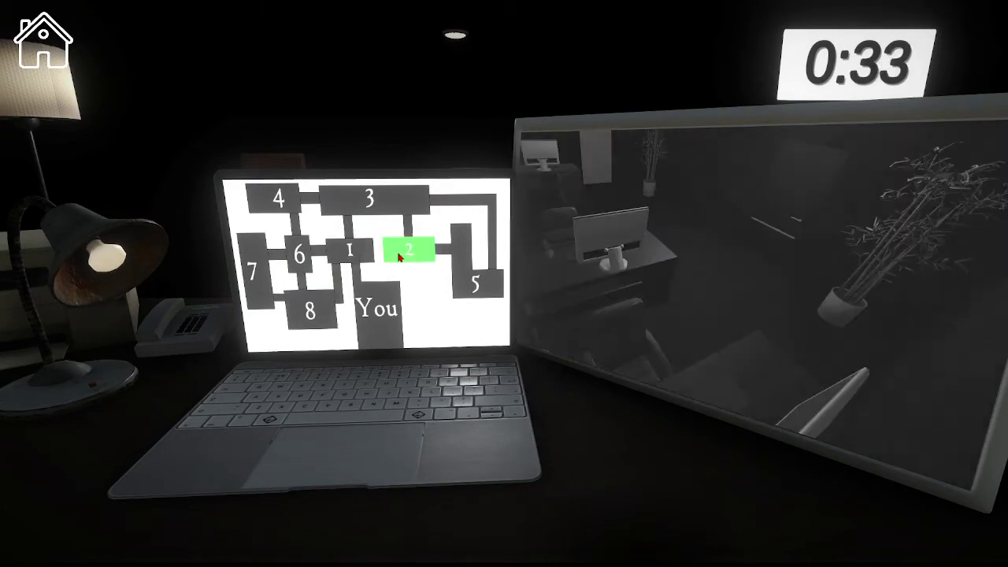
left_click(473, 284)
- Glance at the office twice while checking cameras 7, 3, 4 and 1, finding Popcat on 8
left_click(252, 272)
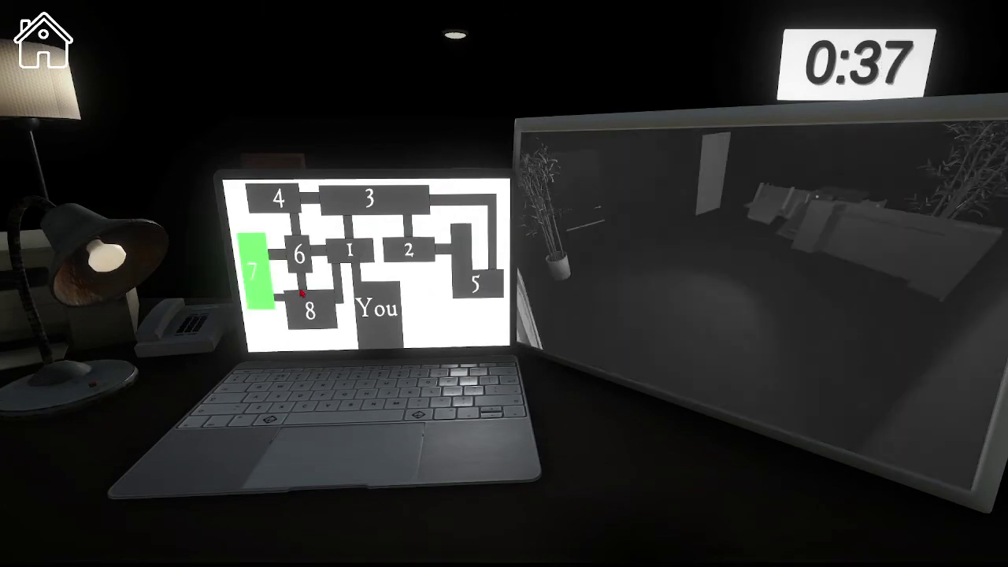
left_click(315, 236)
left_click(316, 417)
left_click(368, 198)
left_click(279, 199)
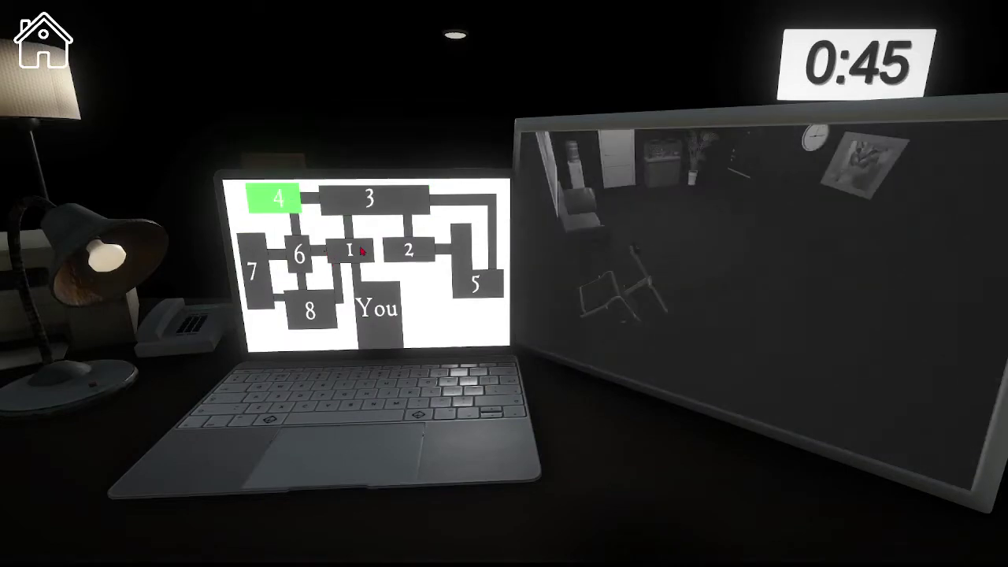
left_click(358, 250)
left_click(258, 263)
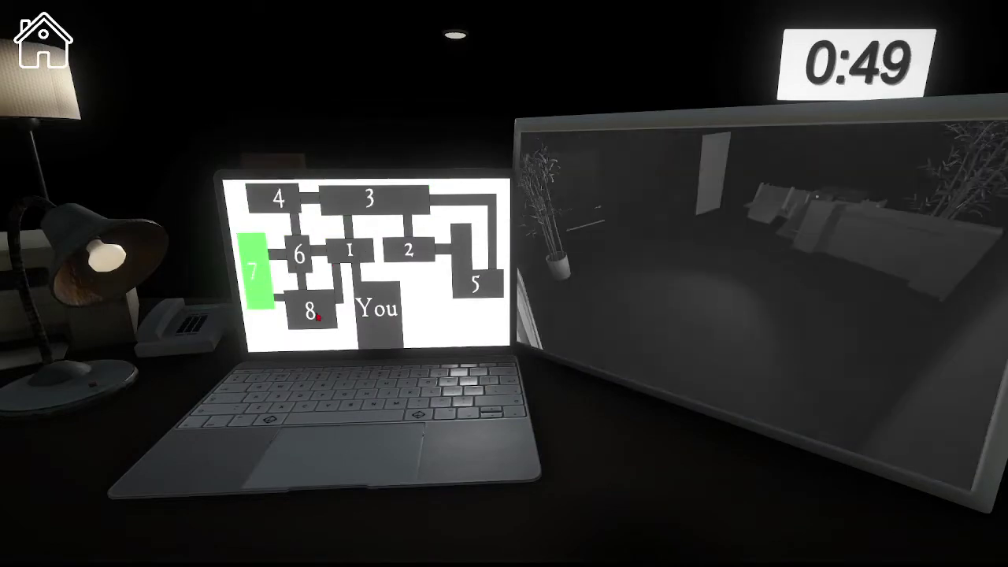
left_click(315, 315)
left_click(316, 417)
left_click(323, 314)
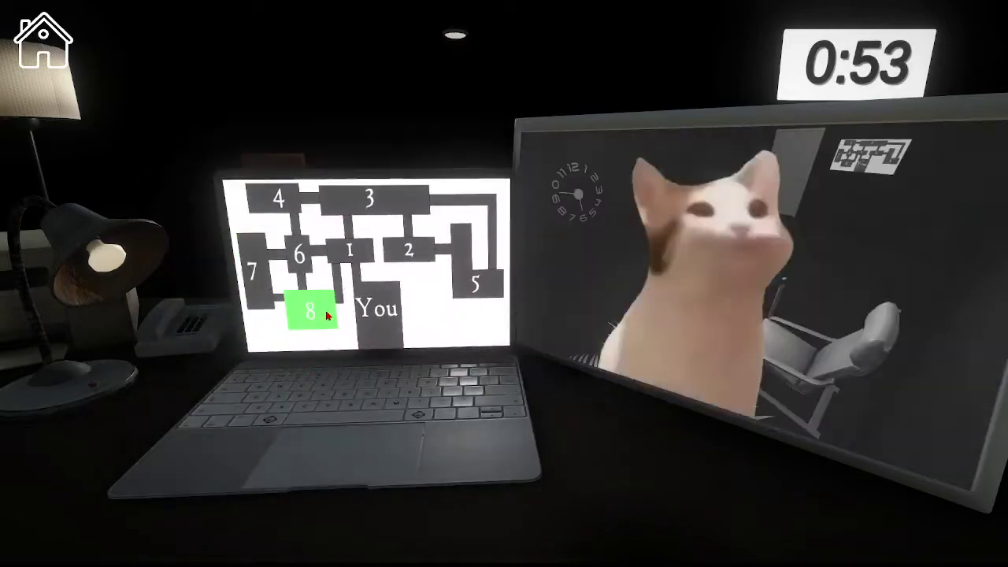
- Find Floppa on camera 2, watch the office, then check cameras 5, 3, 4, 7 and 1
left_click(407, 244)
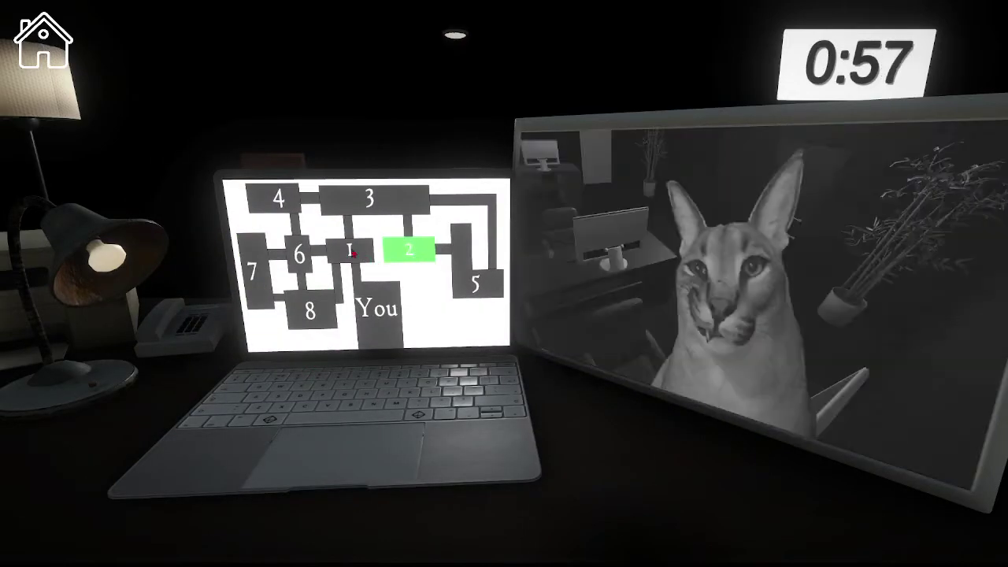
left_click(349, 393)
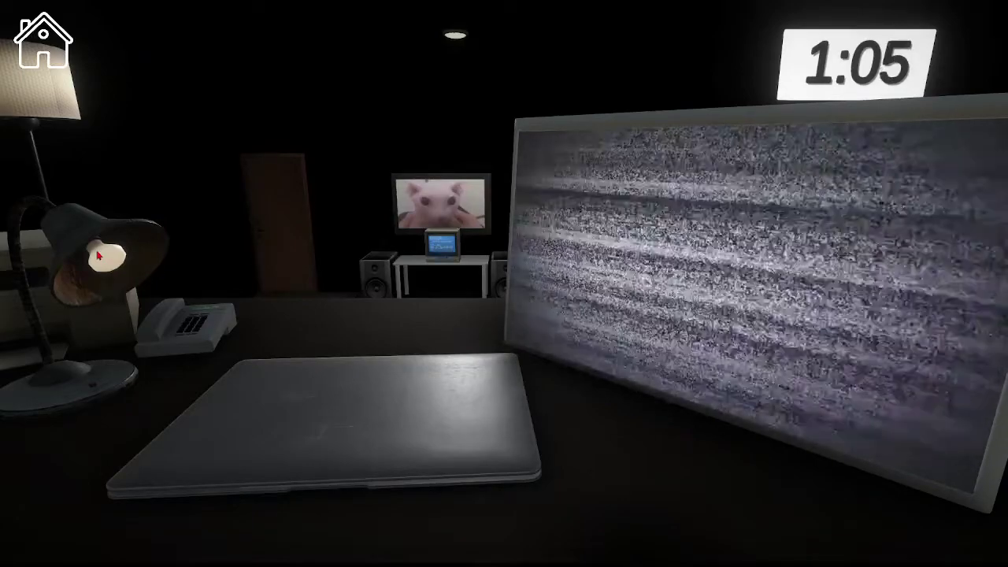
left_click(349, 425)
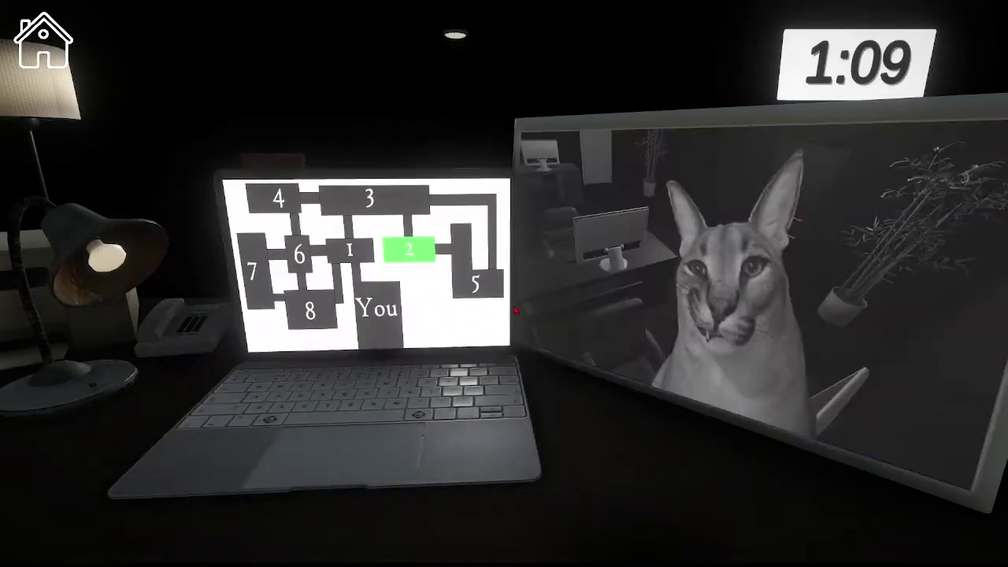
left_click(476, 283)
left_click(367, 204)
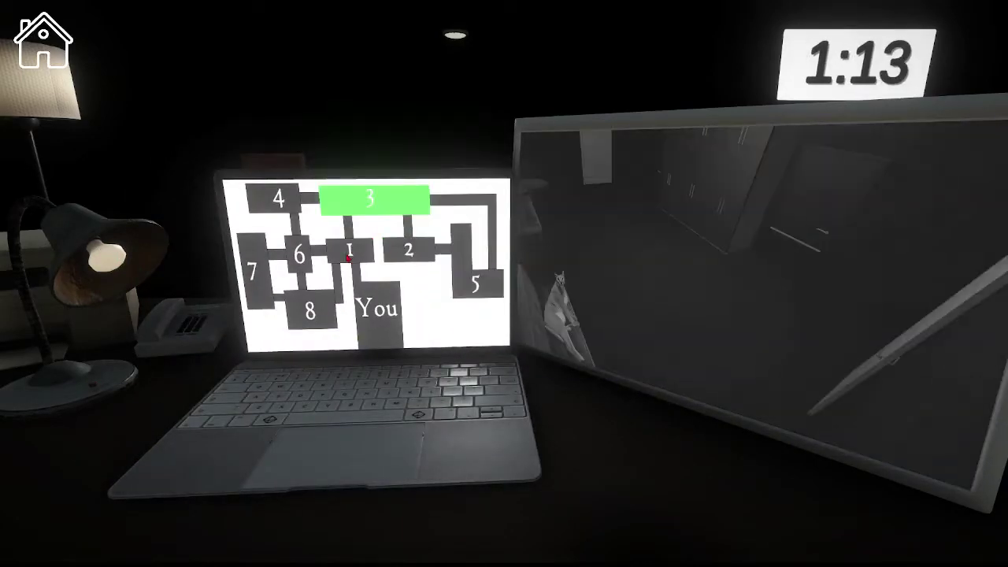
left_click(287, 201)
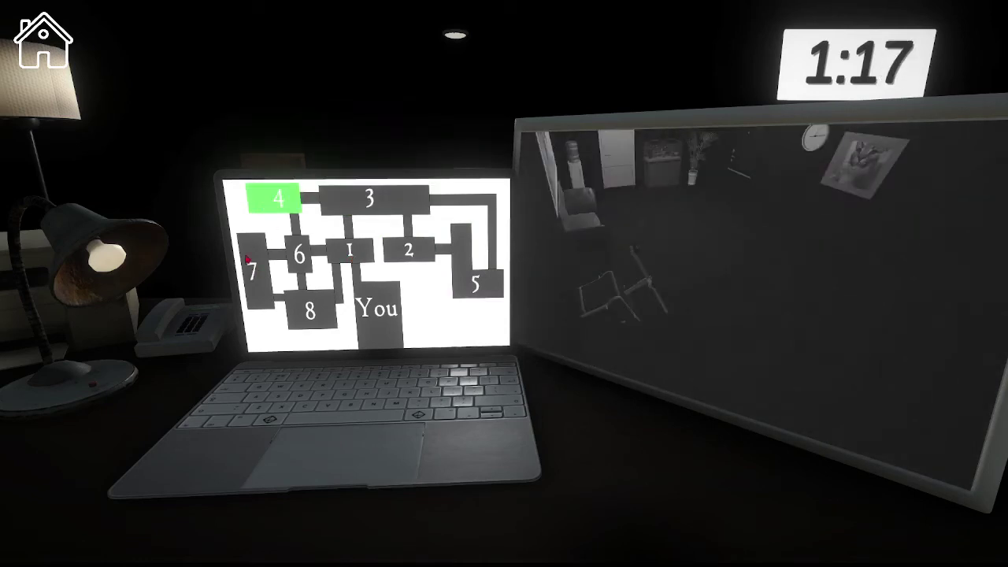
left_click(250, 260)
left_click(335, 255)
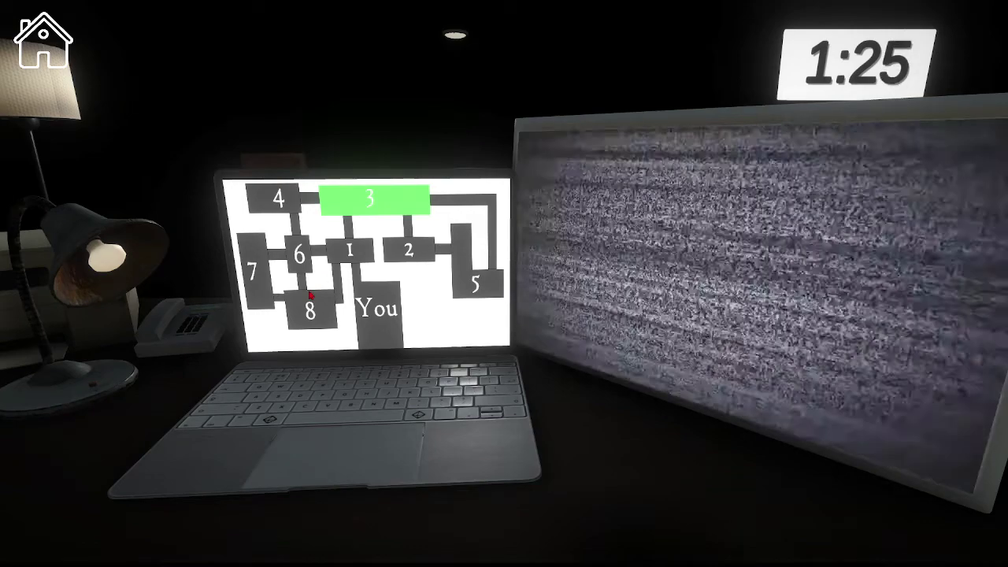
- Alternate between the office and cameras 5, 2 and 3 watching Floppa, then put the laptop away
key("space")
key("space")
left_click(477, 284)
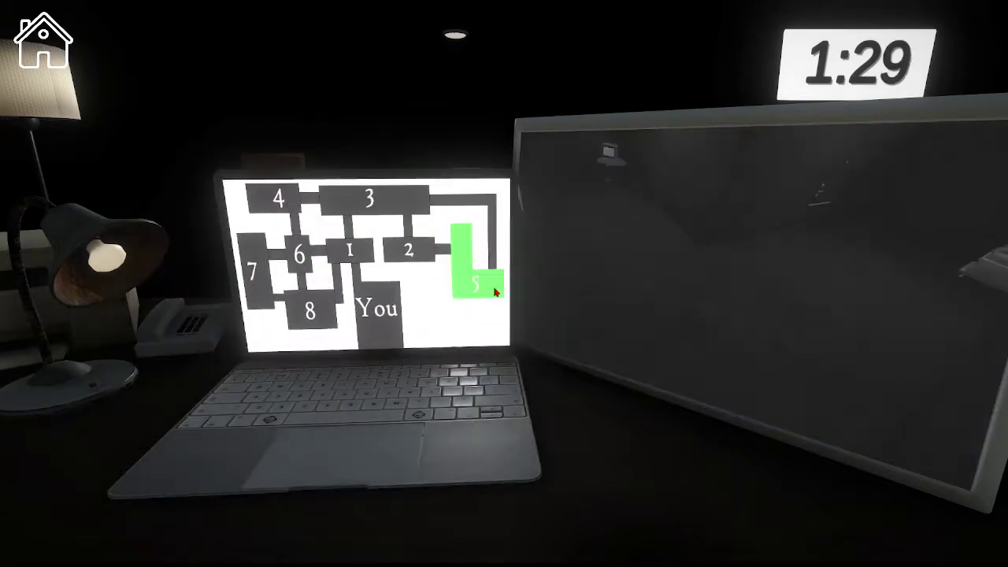
left_click(409, 250)
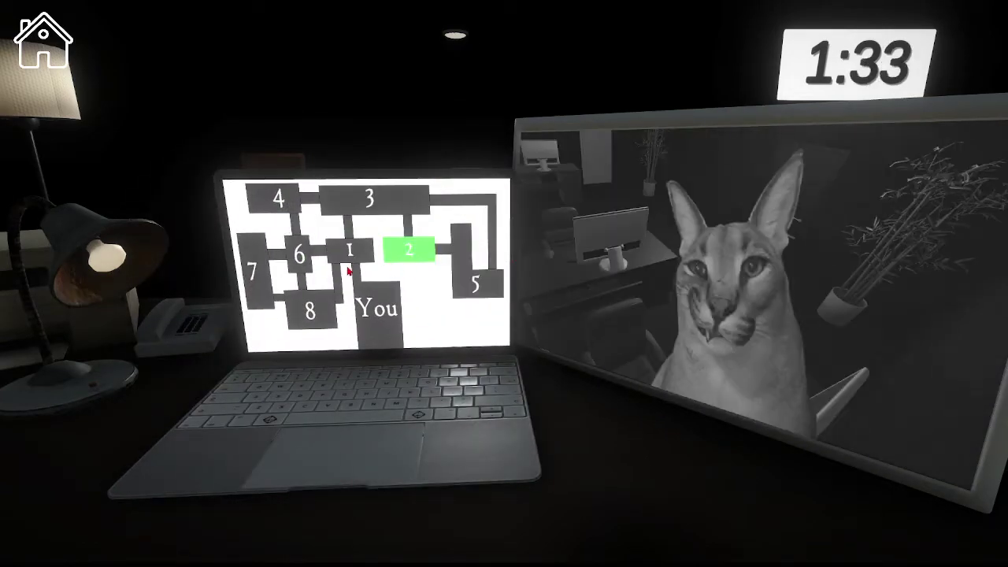
key("space")
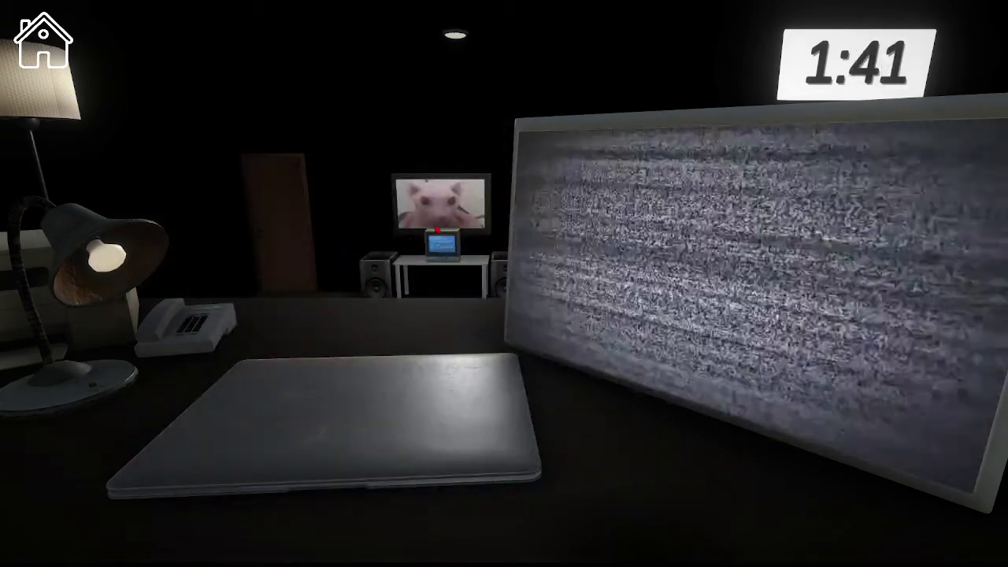
key("space")
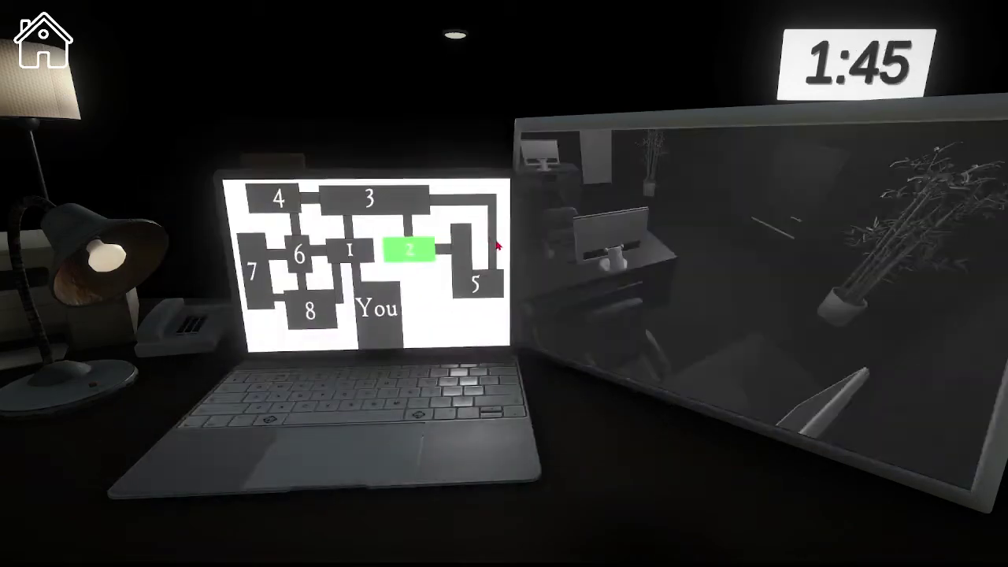
left_click(479, 280)
left_click(397, 198)
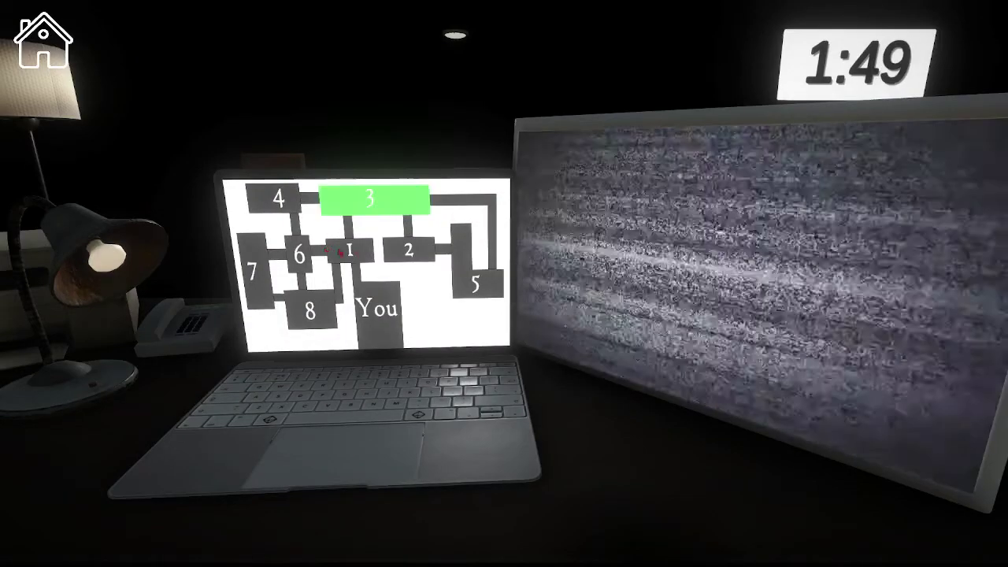
key("space")
key("space")
- View cameras 8, 6, 2, 1 and 3, finishing on the room 5 feed
left_click(307, 315)
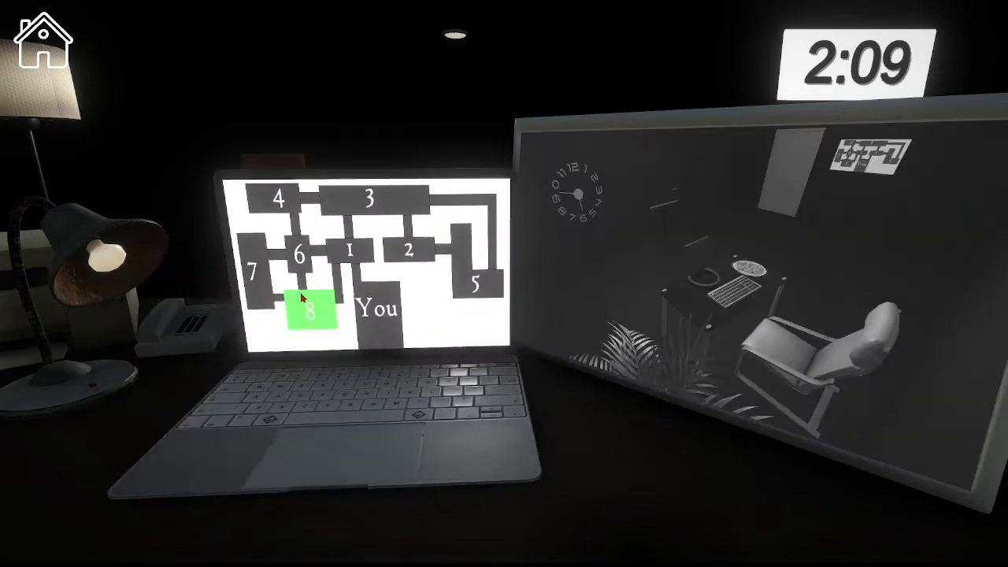
left_click(298, 266)
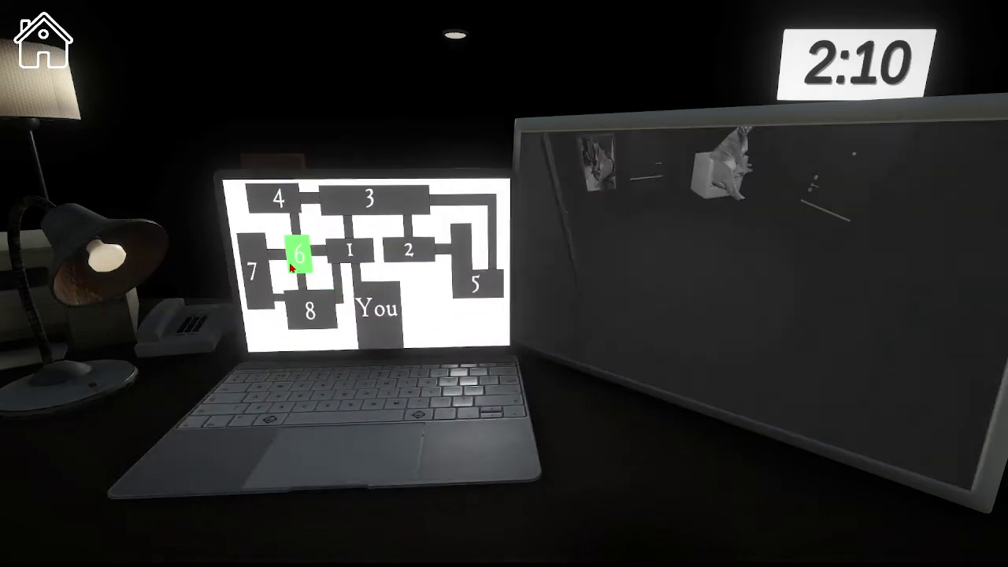
left_click(406, 251)
left_click(353, 252)
left_click(370, 199)
left_click(475, 288)
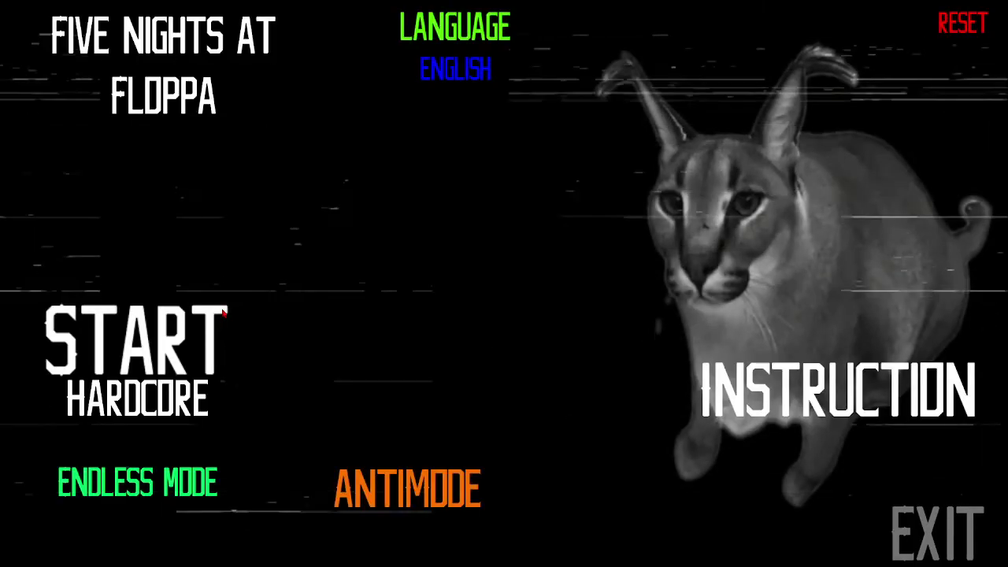
- Start a new Hardcore run and cycle through cameras 6, 3, 2, 5, 8, 7, 4 and 1
left_click(175, 361)
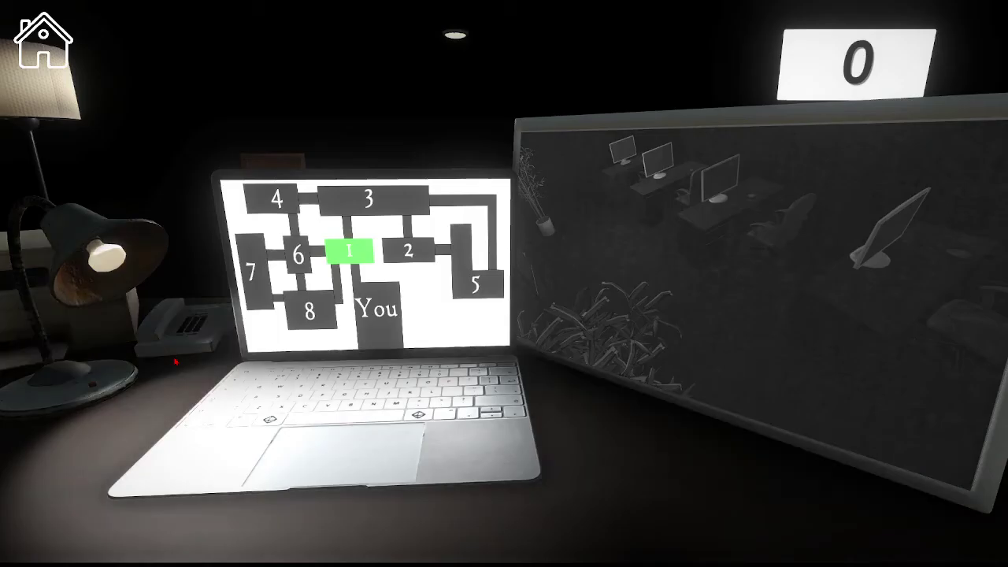
left_click(298, 259)
left_click(400, 203)
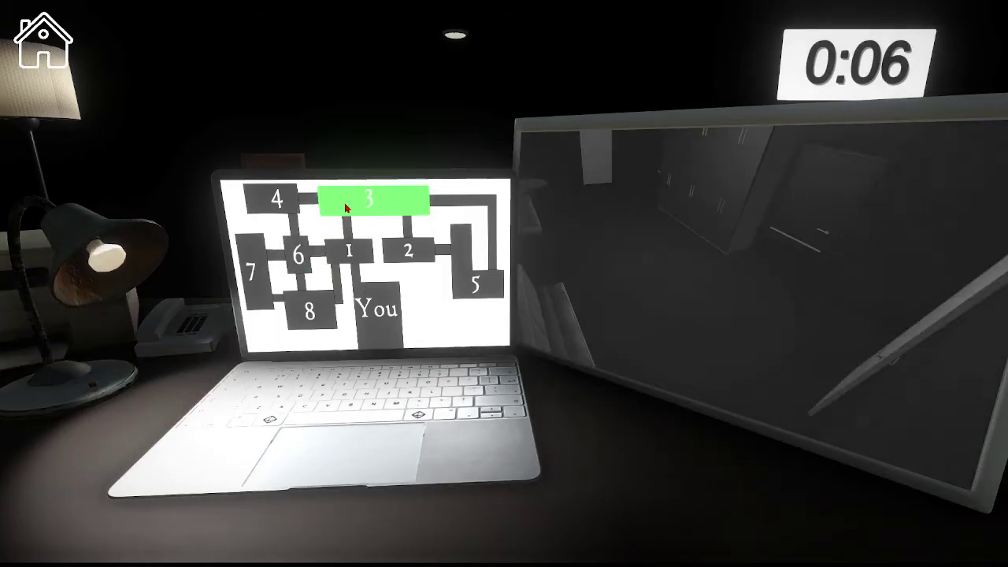
left_click(408, 251)
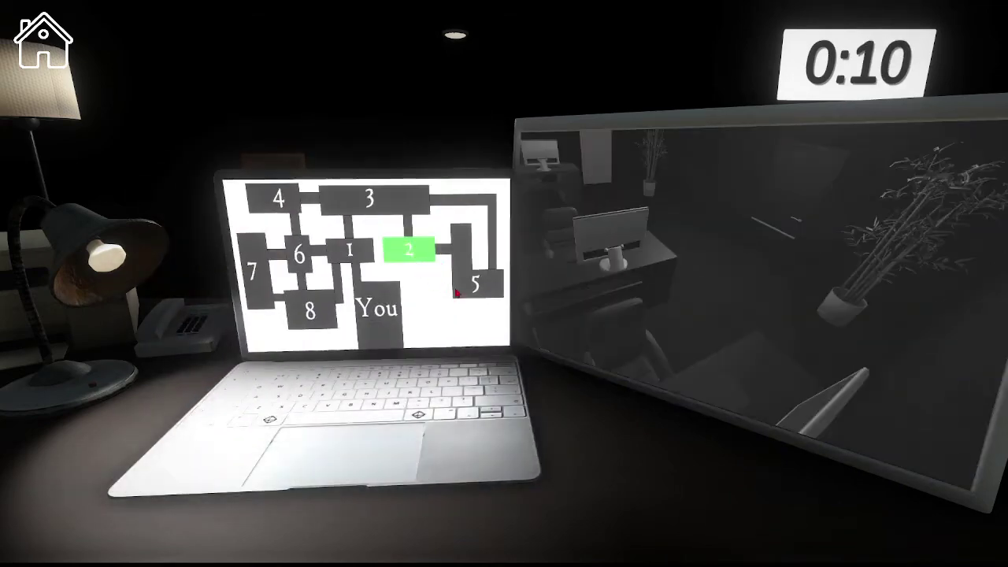
left_click(465, 283)
left_click(311, 309)
left_click(256, 272)
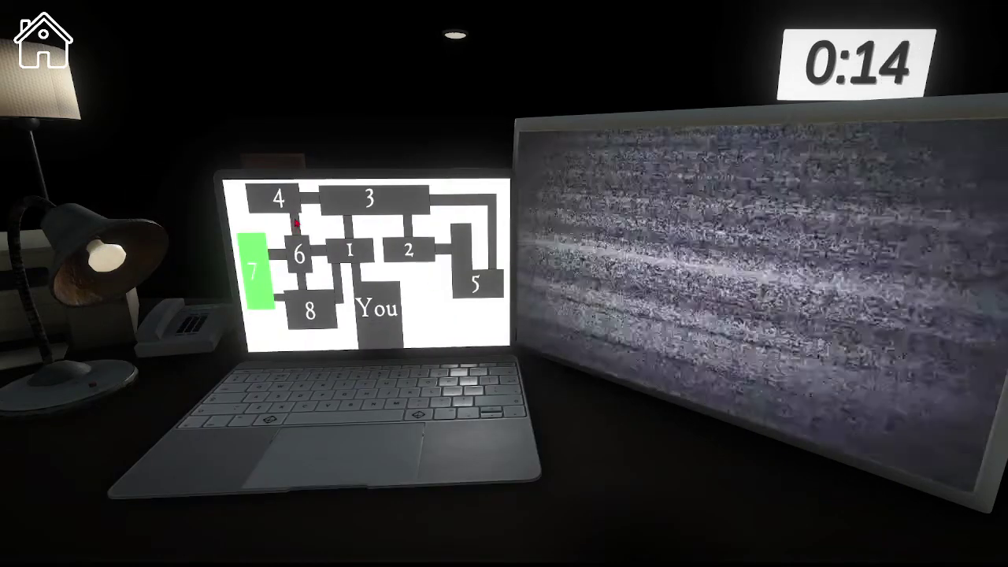
left_click(299, 248)
left_click(279, 203)
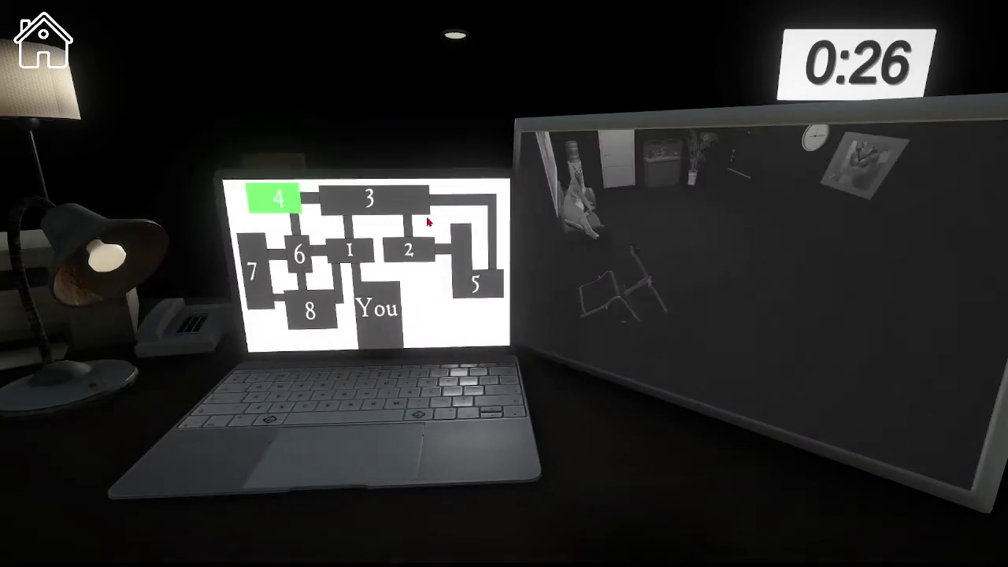
left_click(473, 267)
left_click(351, 251)
left_click(370, 201)
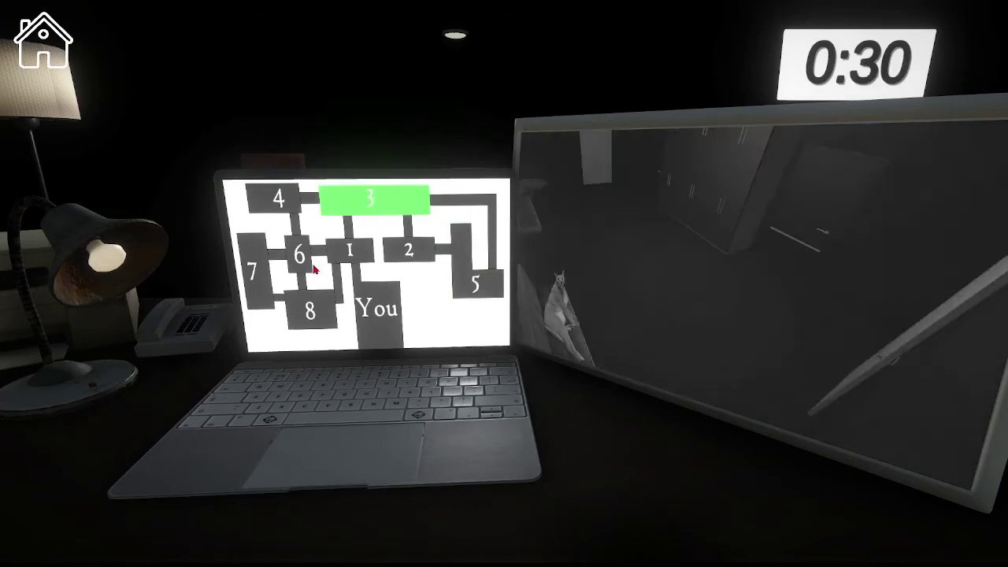
left_click(301, 256)
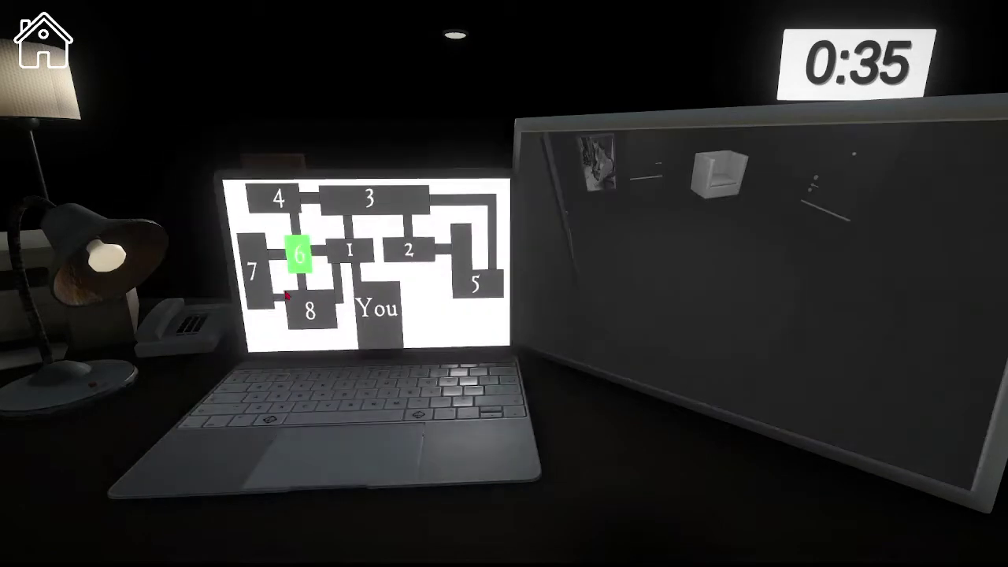
- Reopen the laptop and check cameras 3, 4, 7, 8 and 2 before putting it away
left_click(361, 197)
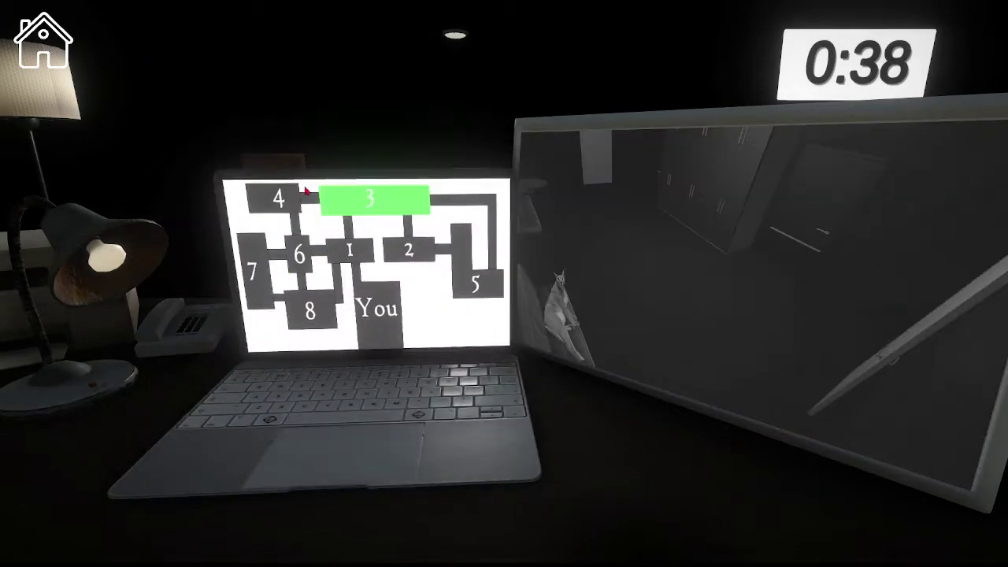
left_click(278, 199)
left_click(256, 271)
left_click(310, 309)
left_click(404, 251)
left_click(355, 204)
left_click(280, 201)
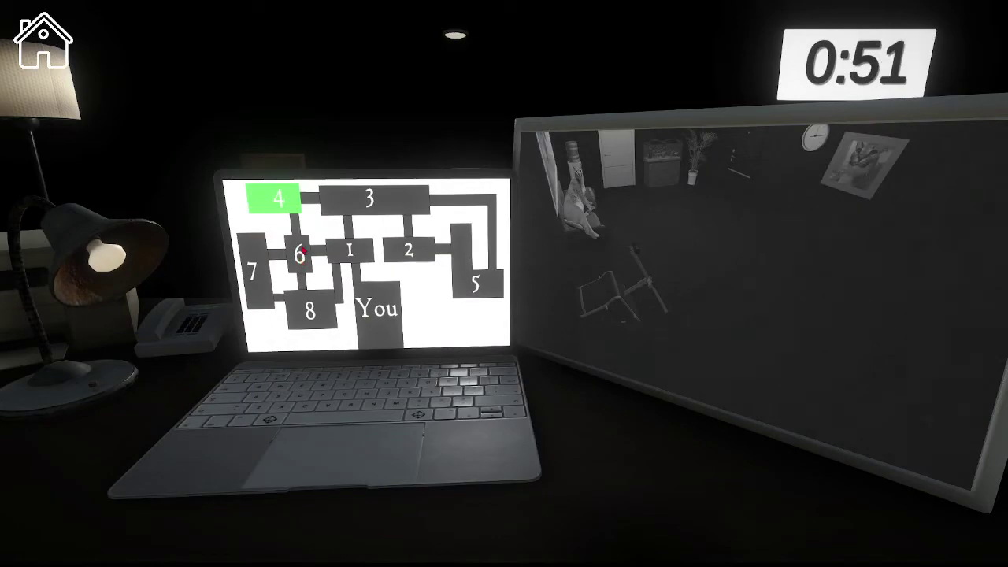
- Check cameras 1, 4, 3, 2, 8, 7 and 6, then put the laptop away
left_click(349, 251)
left_click(274, 203)
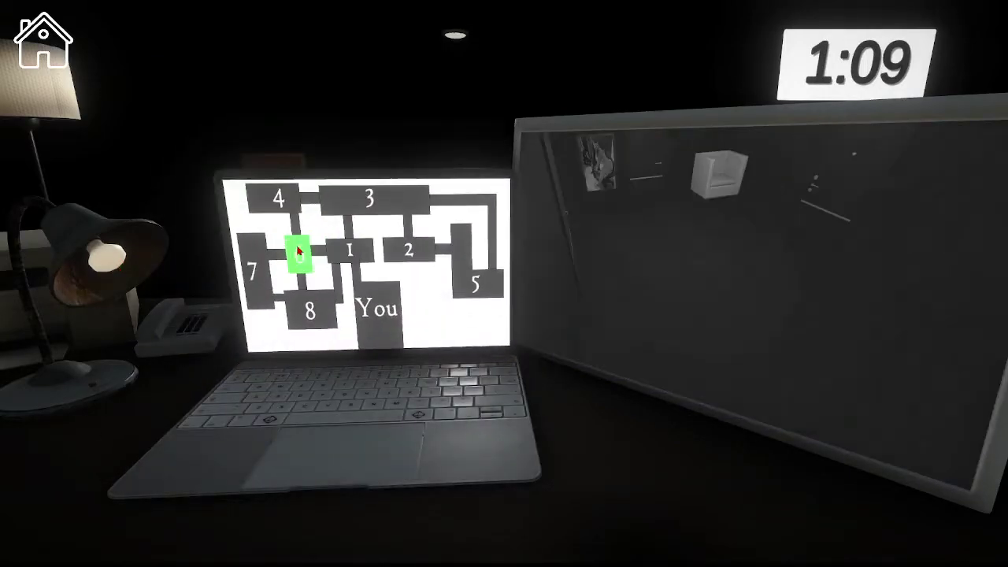
left_click(368, 198)
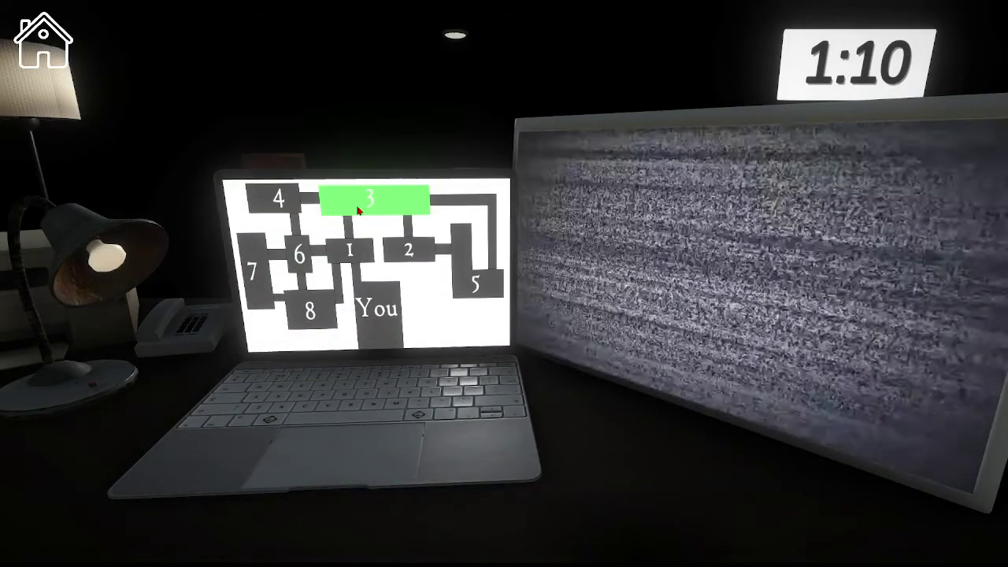
left_click(410, 251)
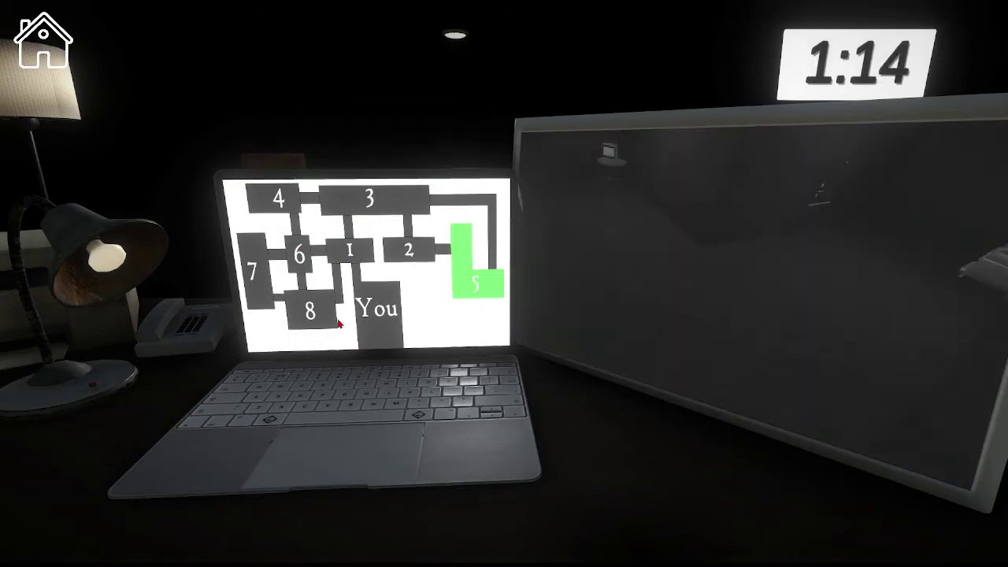
left_click(323, 319)
left_click(257, 285)
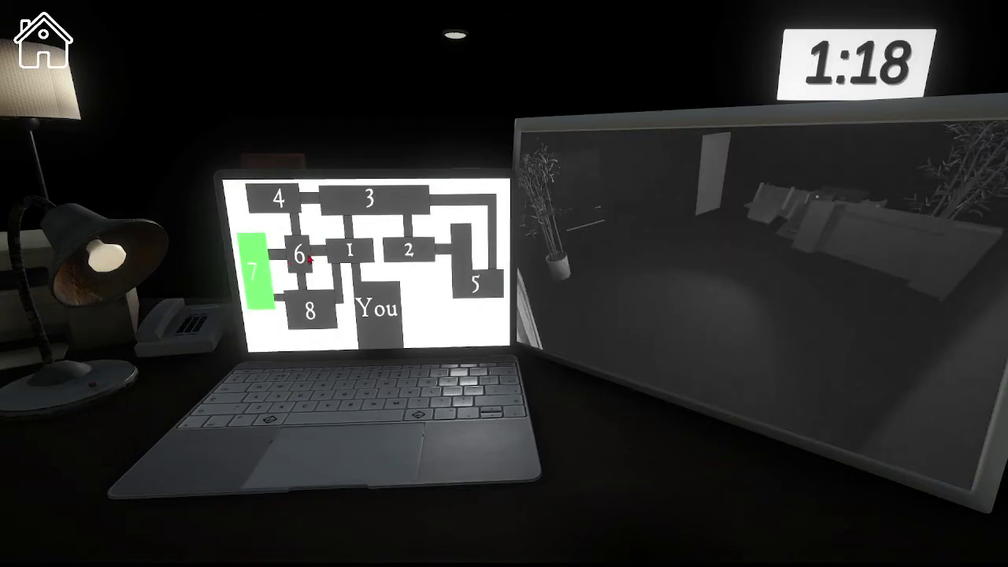
left_click(300, 256)
left_click(398, 254)
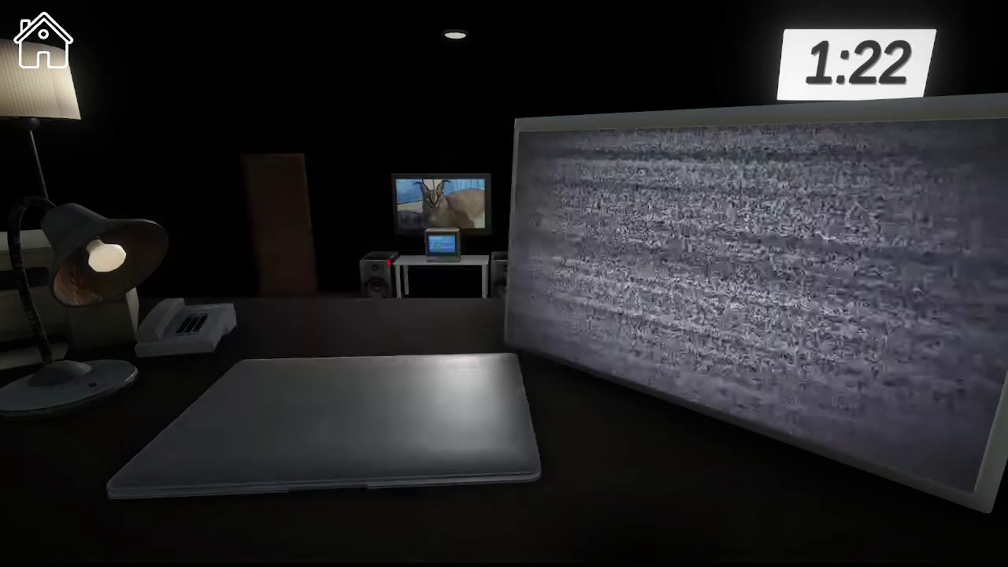
- Reopen the laptop and check rooms 1, 3 and 4, watching Floppa in room 1
left_click(337, 252)
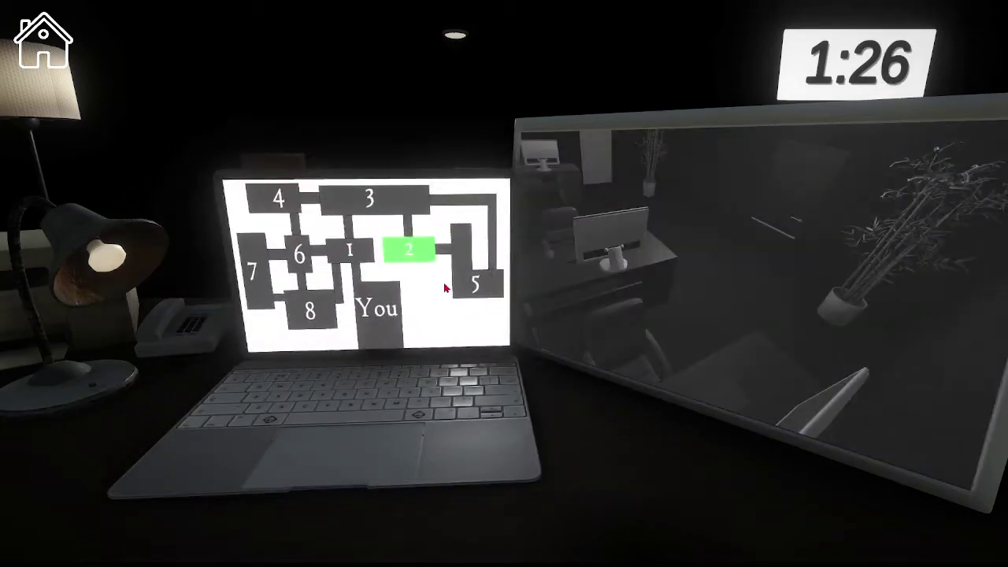
left_click(367, 201)
left_click(367, 202)
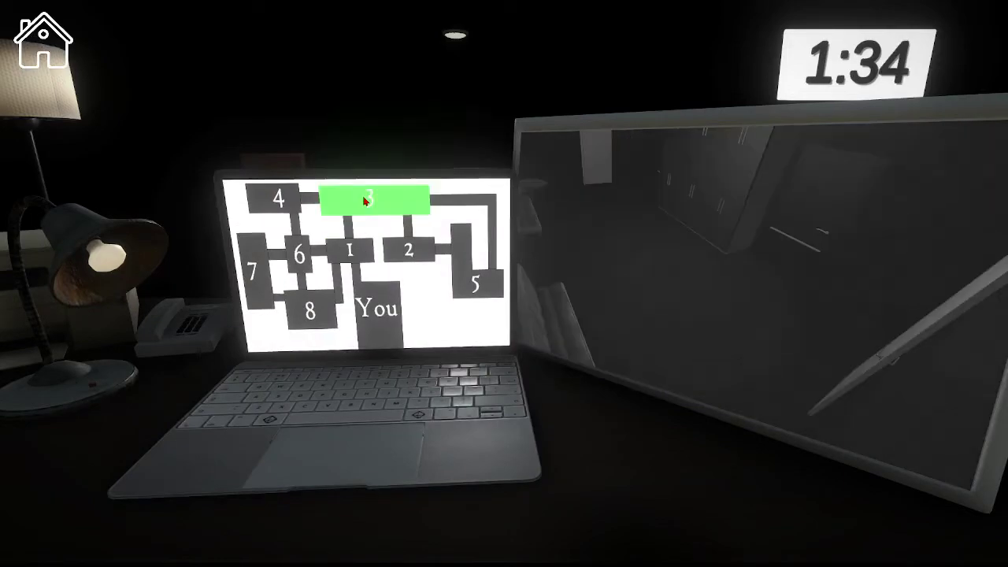
left_click(344, 253)
left_click(284, 201)
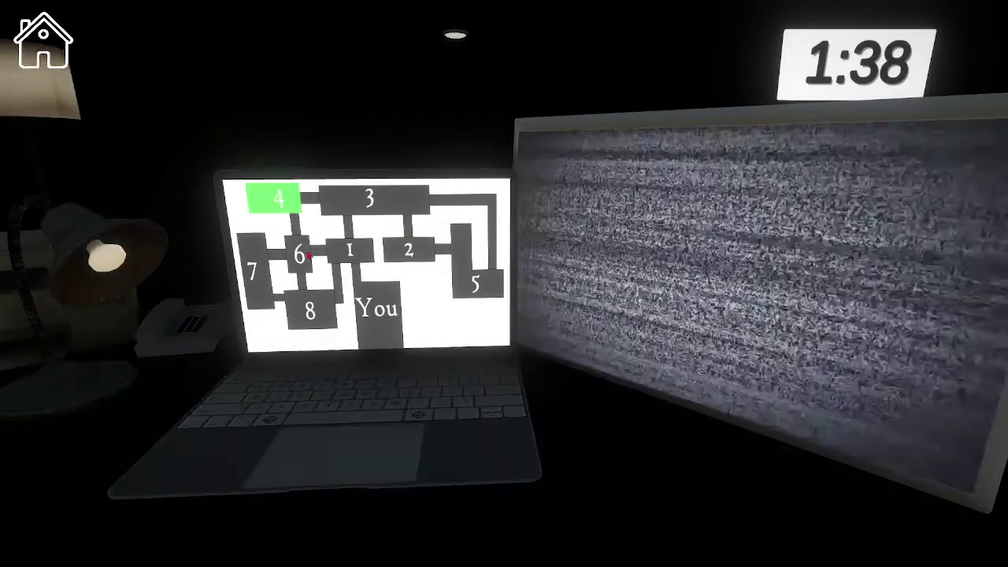
left_click(344, 253)
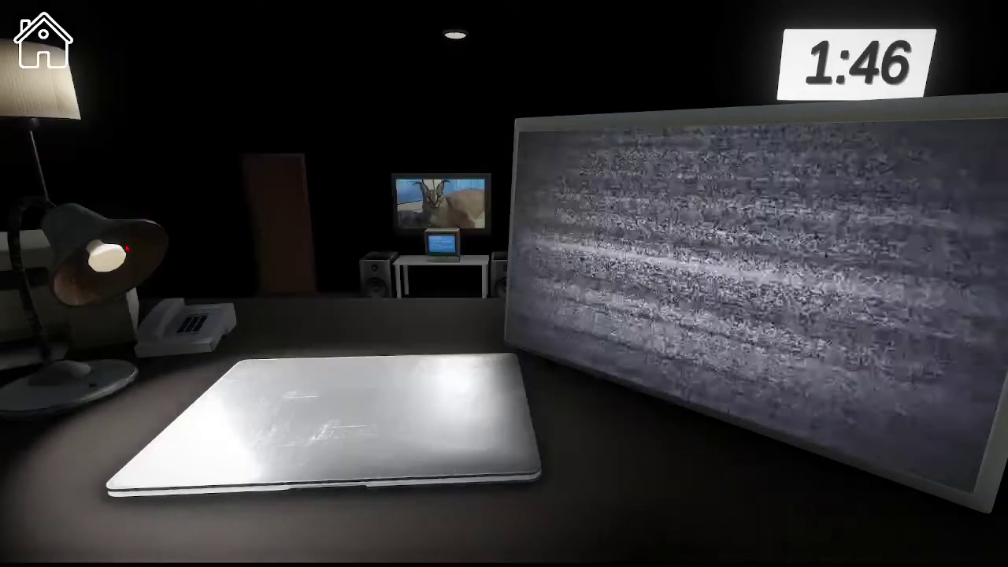
- Reopen the laptop on camera 6 and sweep cameras 2, 5, 7, 3, 4, 1 and 8
left_click(299, 256)
left_click(410, 251)
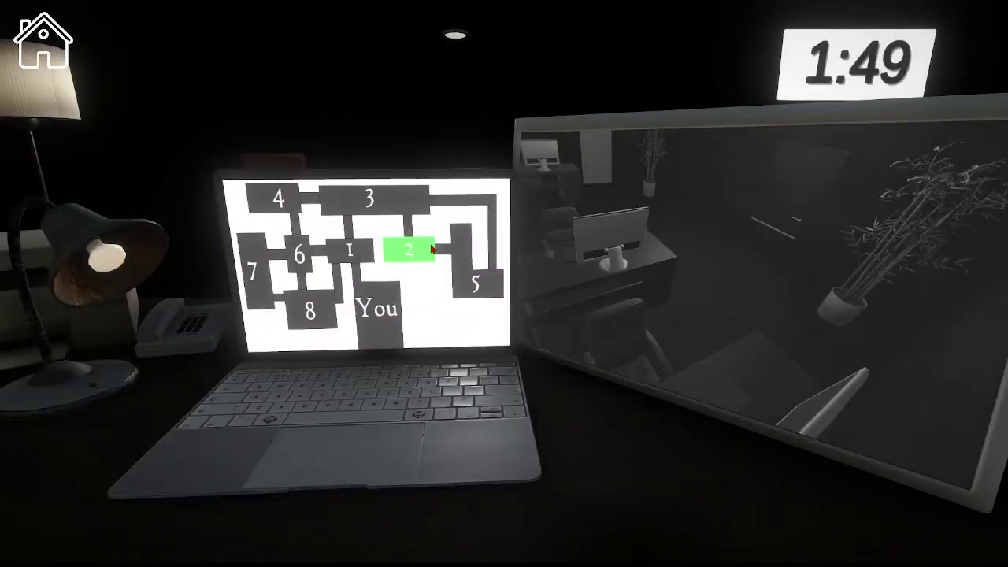
left_click(476, 286)
left_click(252, 272)
left_click(299, 264)
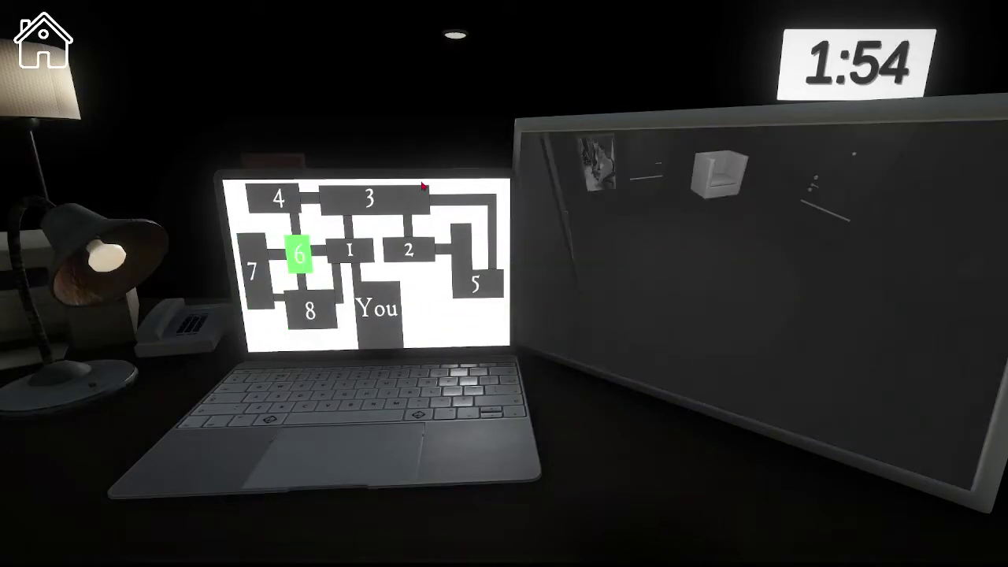
left_click(370, 198)
left_click(280, 201)
left_click(410, 250)
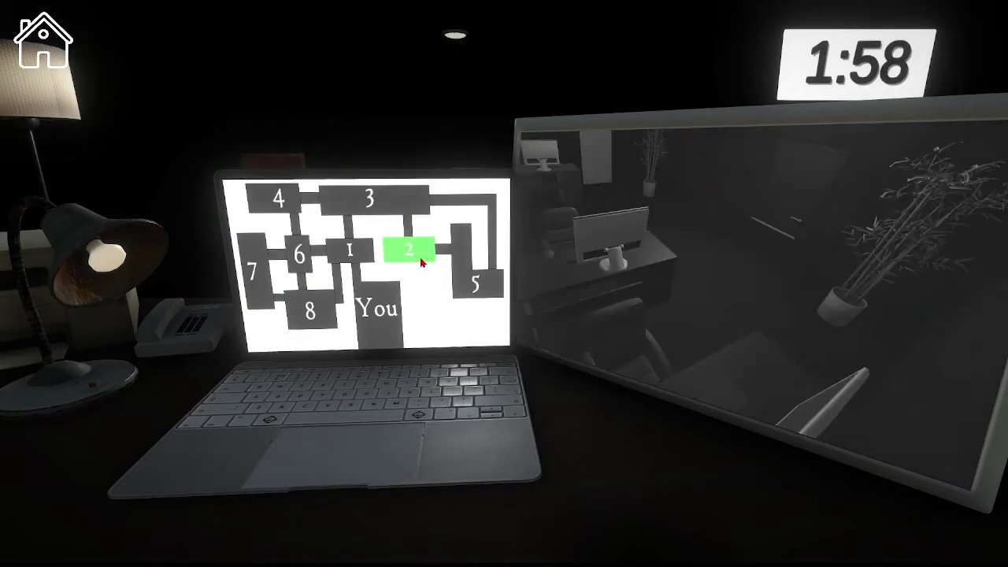
left_click(477, 280)
left_click(349, 250)
left_click(296, 250)
left_click(311, 315)
left_click(349, 246)
left_click(311, 319)
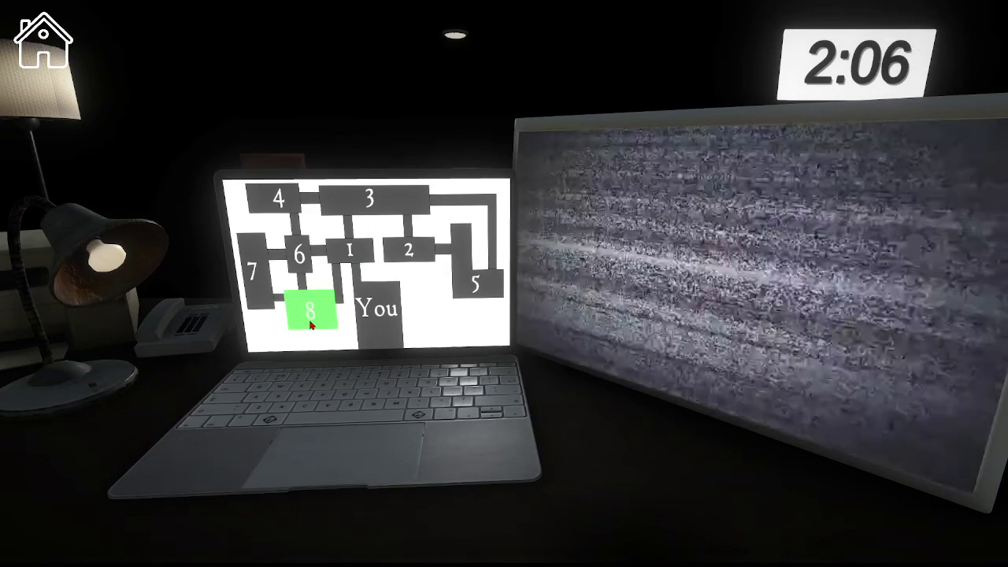
- Close and reopen the laptop to drive off the threat, then sweep cameras 6, 1, 2, 5, 3, 4, 7, 8
key("space")
key("space")
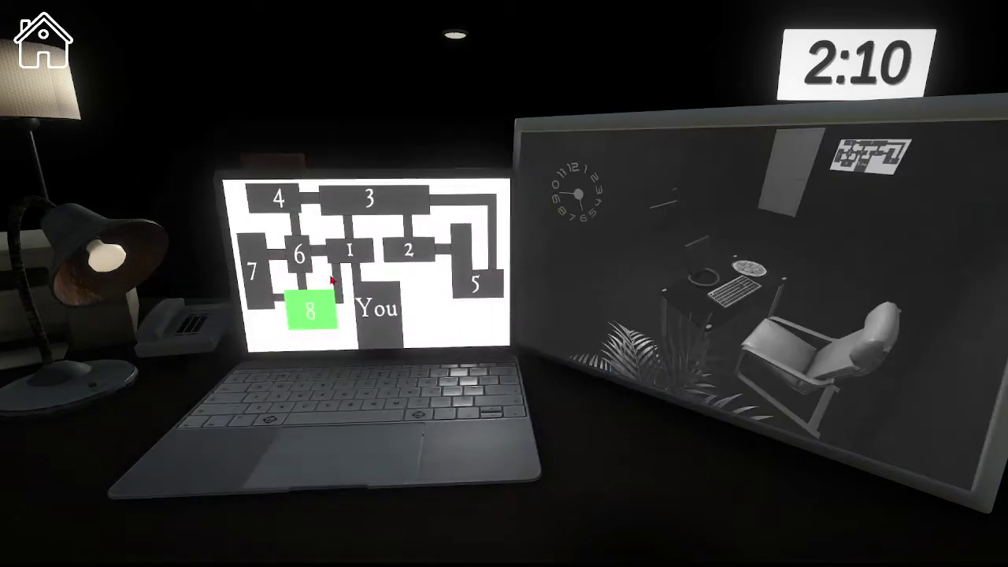
left_click(298, 253)
left_click(349, 251)
left_click(406, 252)
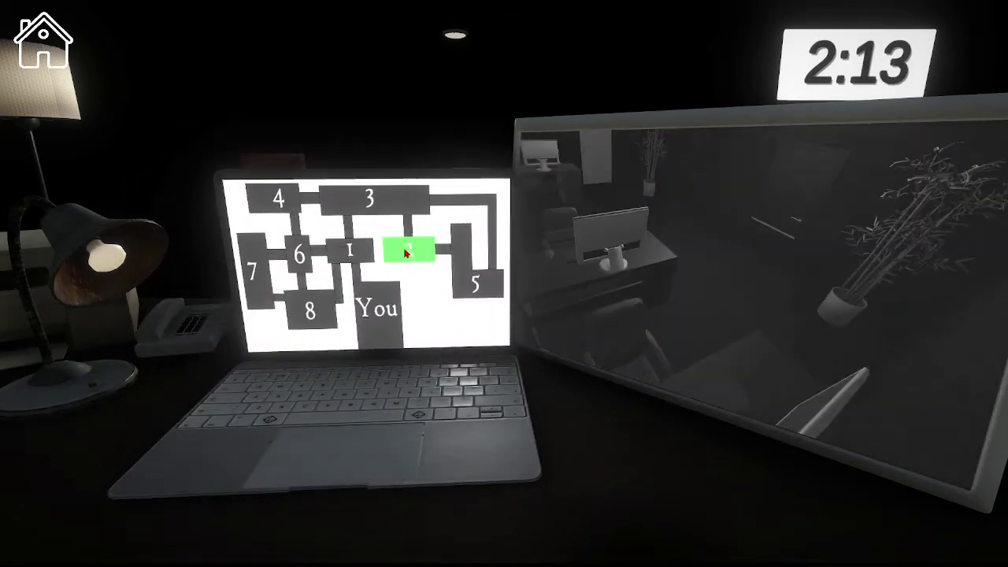
left_click(477, 284)
left_click(370, 203)
left_click(349, 251)
left_click(283, 206)
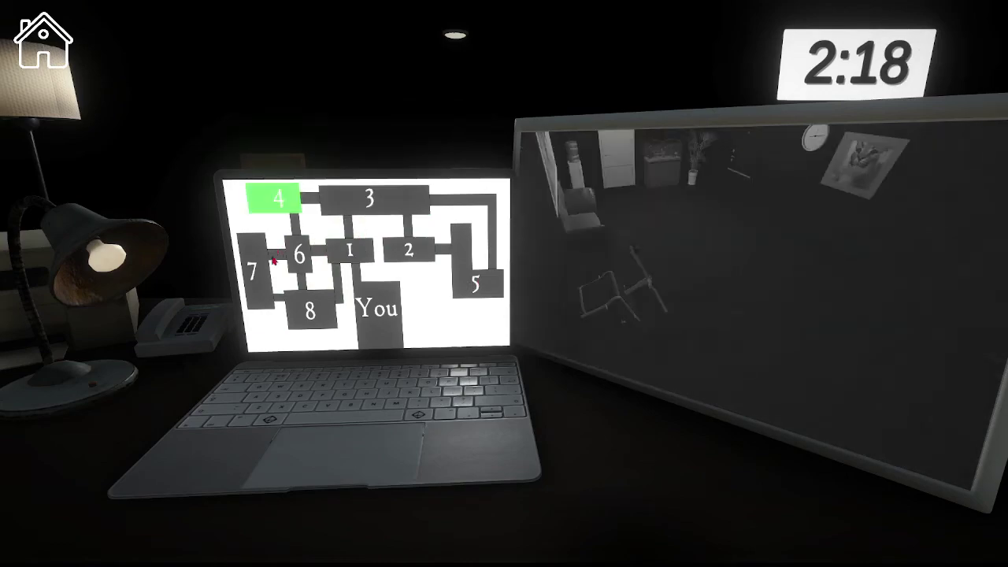
left_click(253, 268)
left_click(408, 250)
left_click(354, 253)
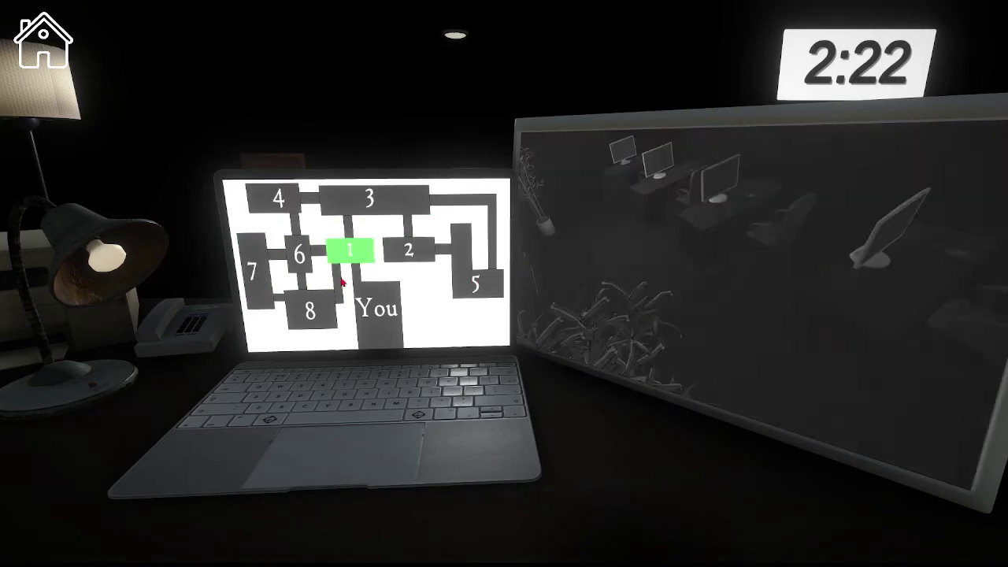
left_click(311, 309)
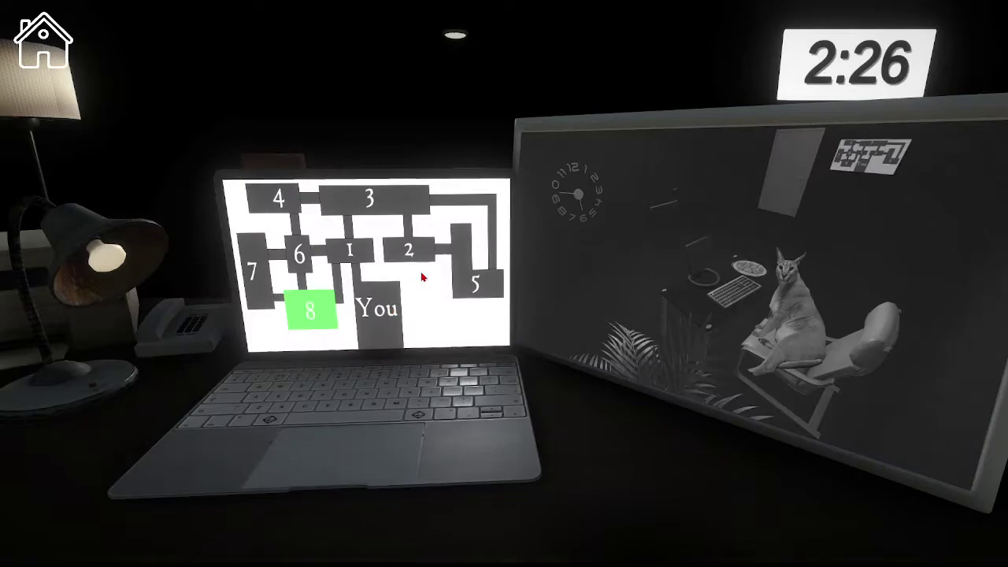
left_click(484, 283)
left_click(311, 313)
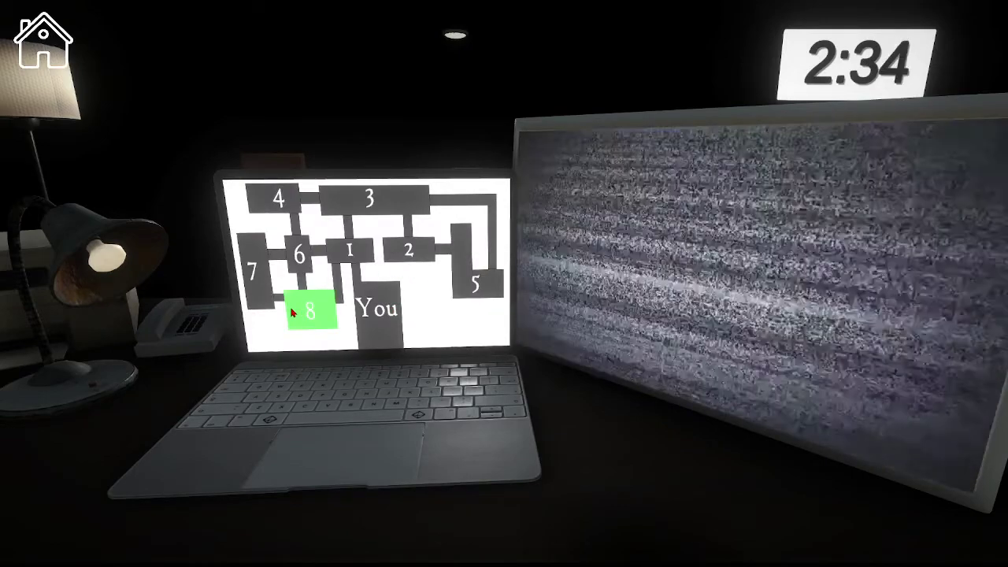
- Close and reopen the laptop, then check cameras 2, 3, 1, 6, 4 and 8, ending on camera 5
key("space")
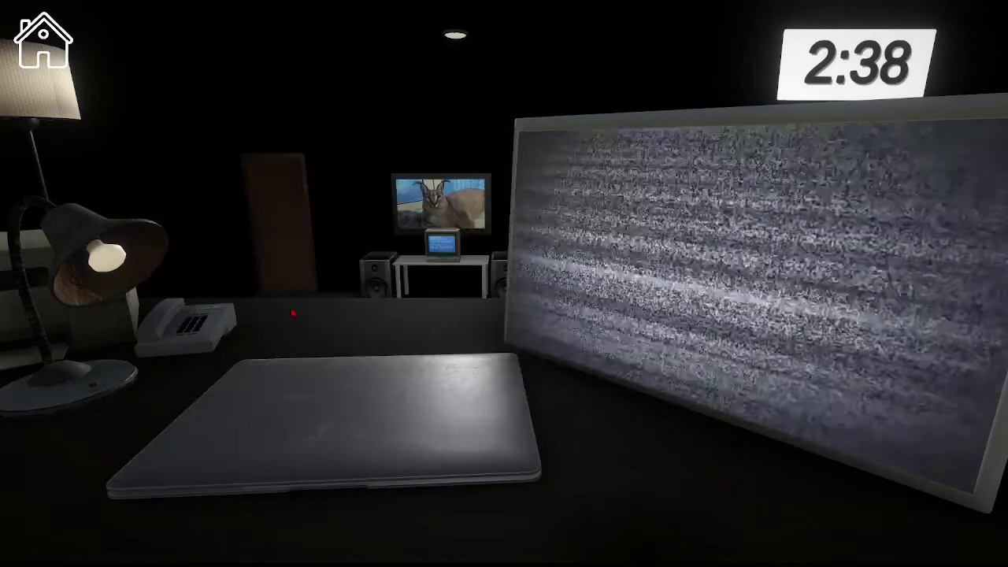
key("space")
left_click(406, 252)
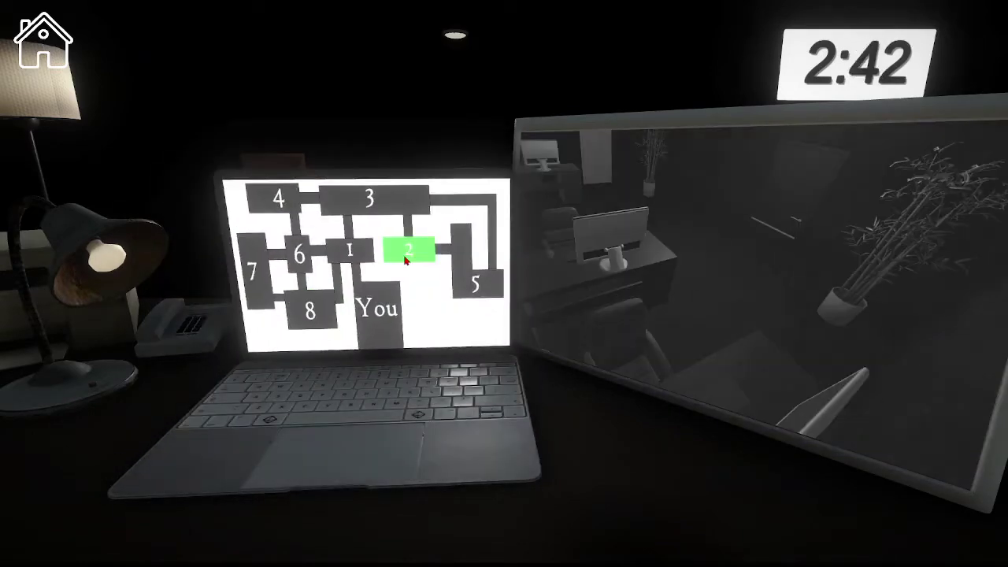
left_click(486, 282)
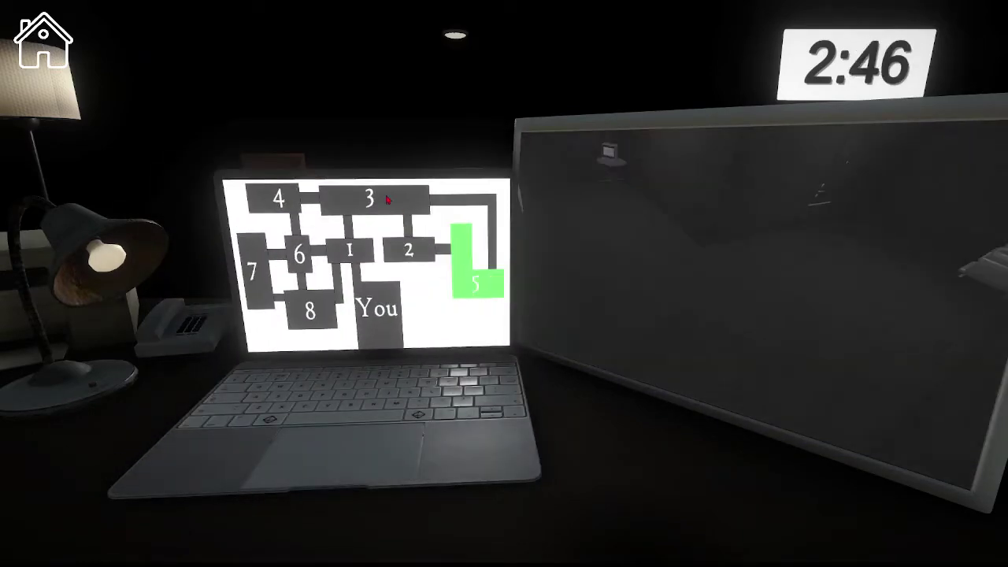
left_click(369, 197)
left_click(351, 251)
left_click(300, 254)
left_click(278, 198)
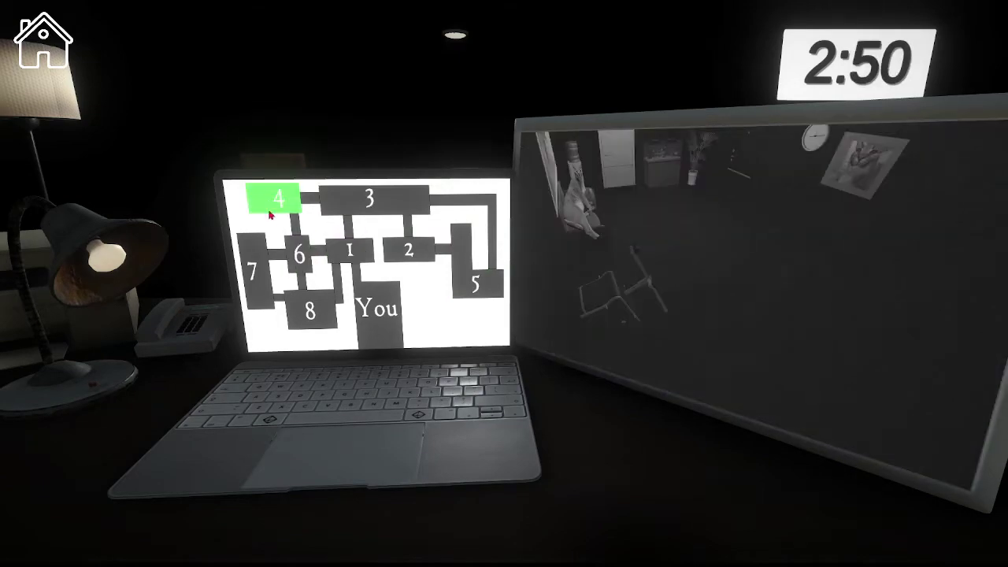
left_click(310, 310)
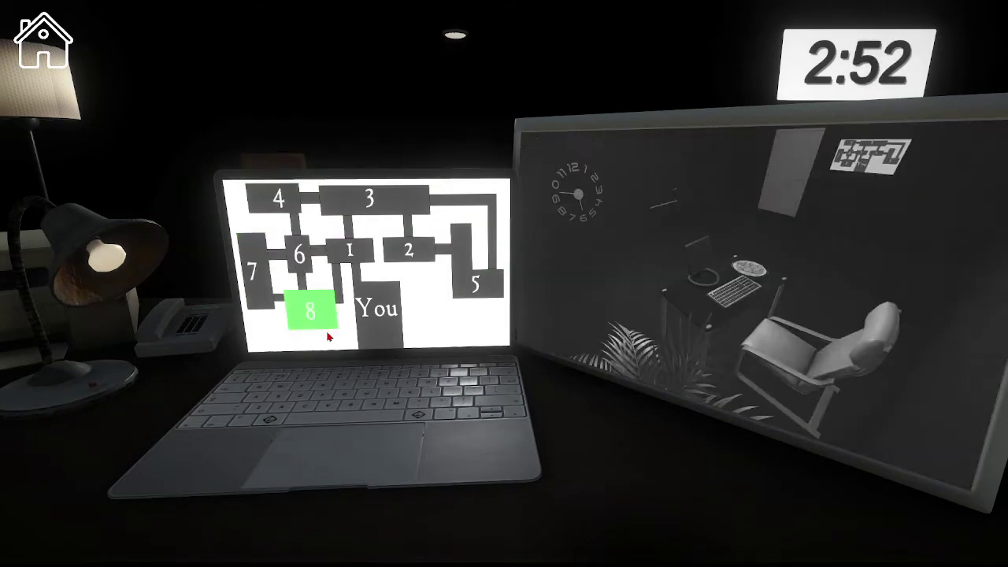
left_click(349, 252)
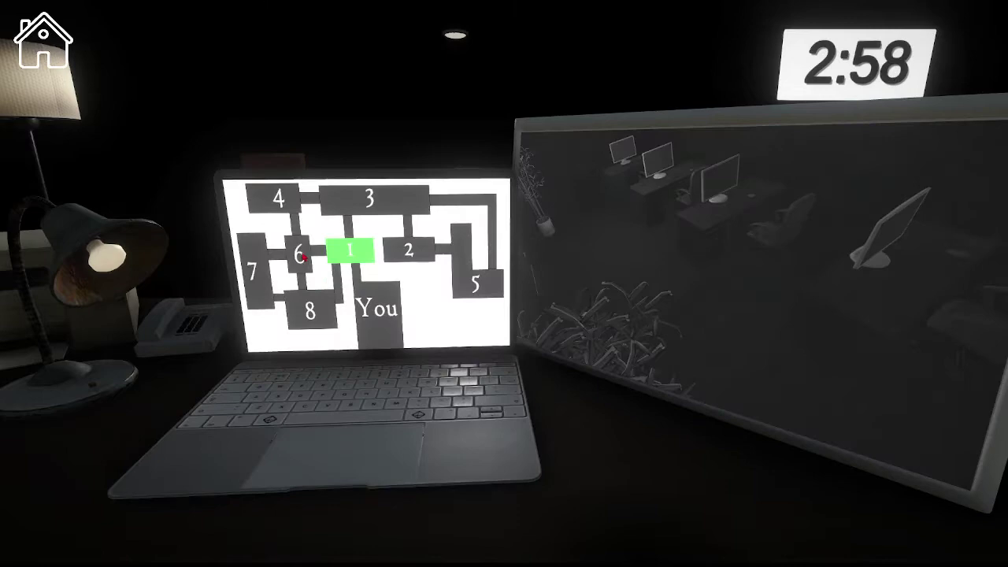
left_click(276, 201)
left_click(393, 247)
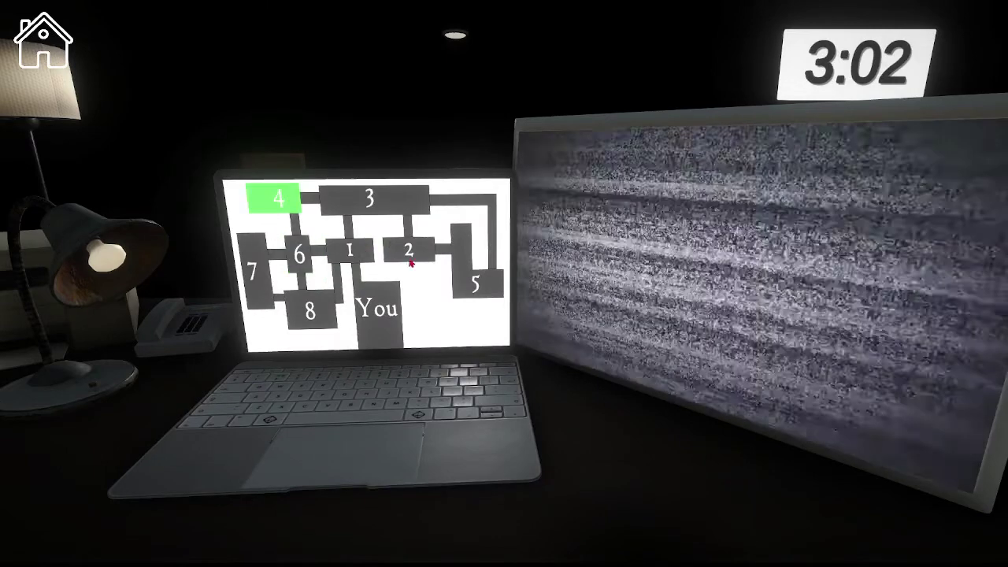
left_click(489, 281)
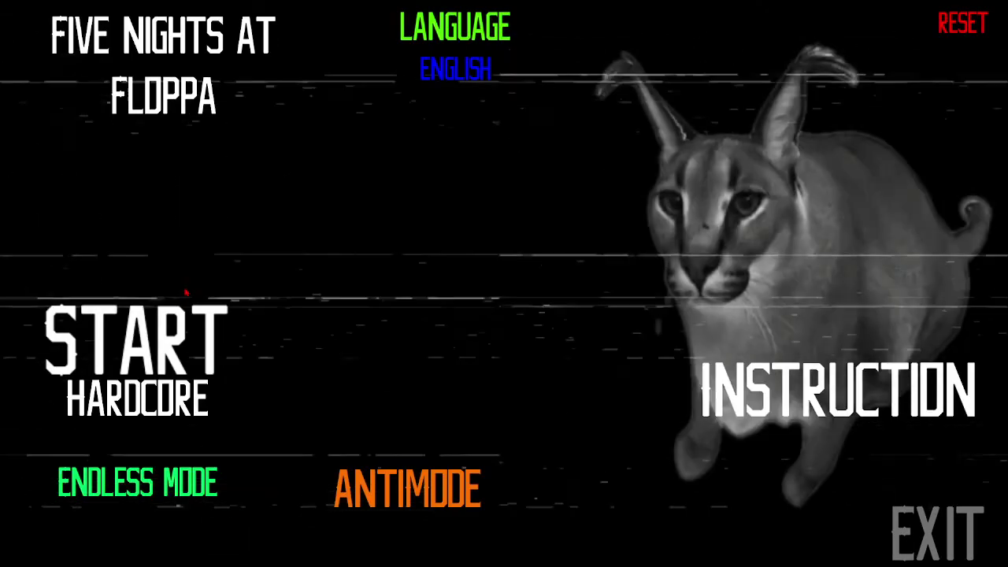
- Start a new night from the main menu and bring up camera 8
left_click(163, 370)
left_click(290, 311)
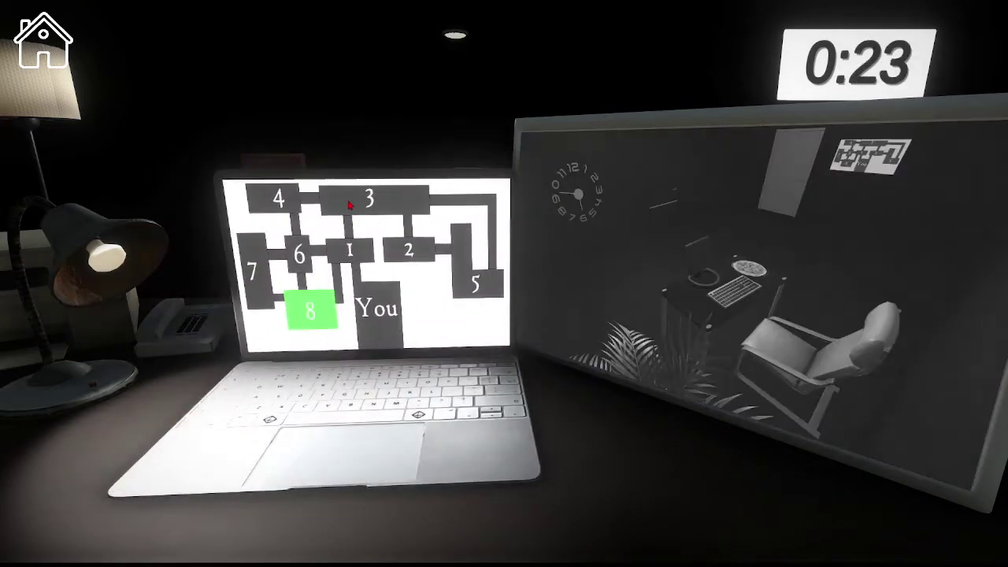
- Check cameras 2, 1 and 6, then camera 8, and close the laptop
left_click(409, 250)
left_click(353, 252)
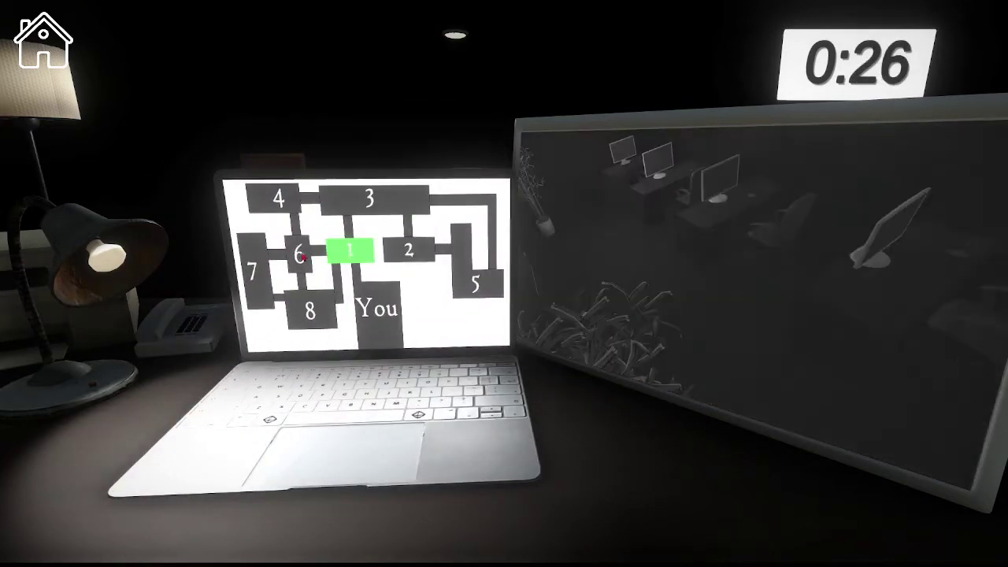
left_click(298, 253)
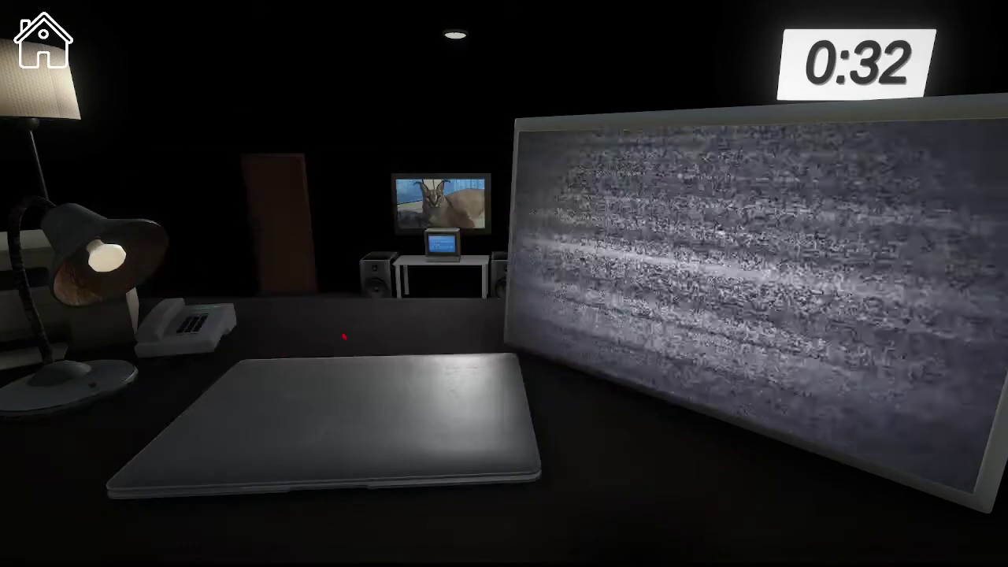
left_click(331, 426)
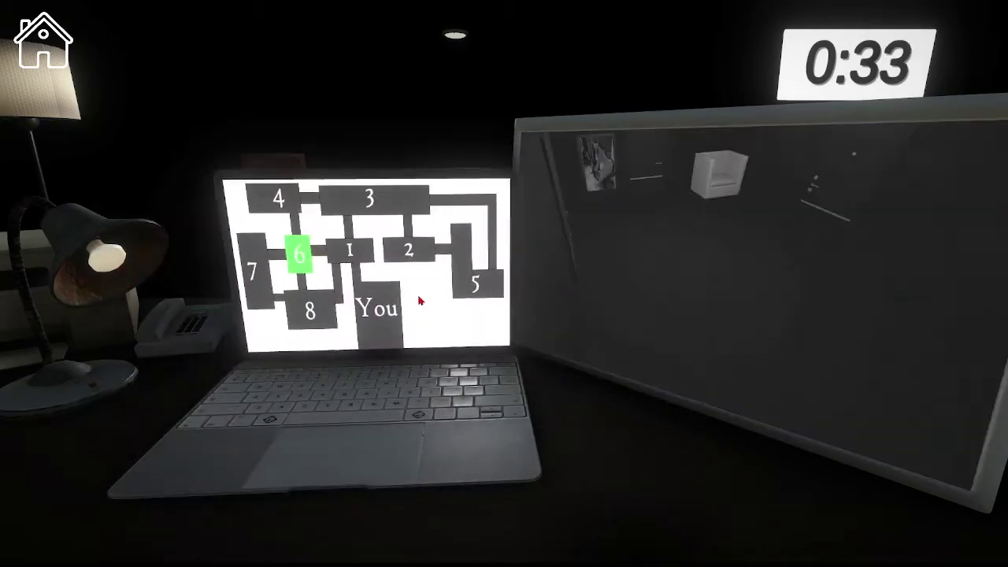
left_click(255, 348)
left_click(322, 315)
left_click(312, 314)
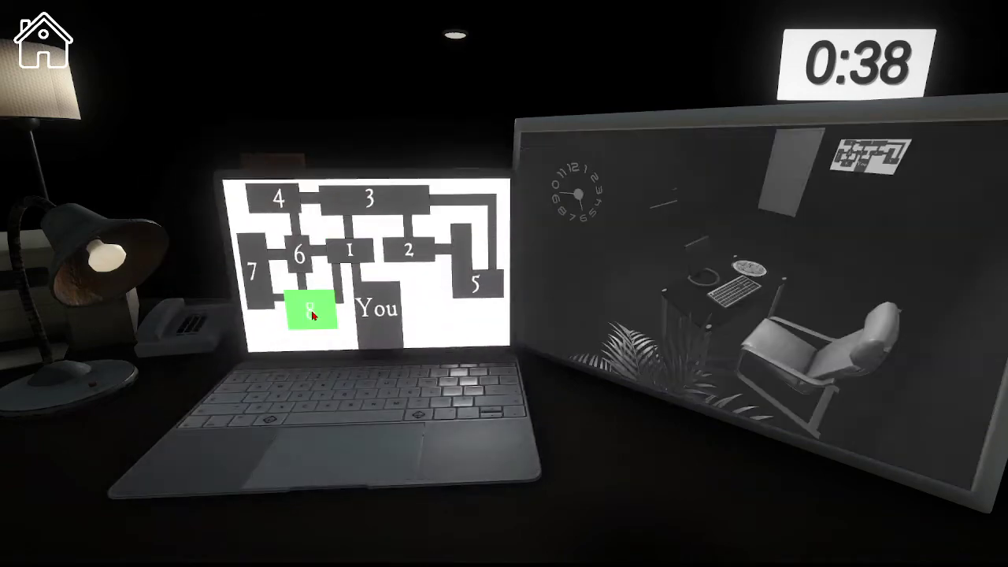
left_click(361, 247)
- Reopen the laptop, check cameras 5, 2, 1 and 4, then close it
left_click(331, 425)
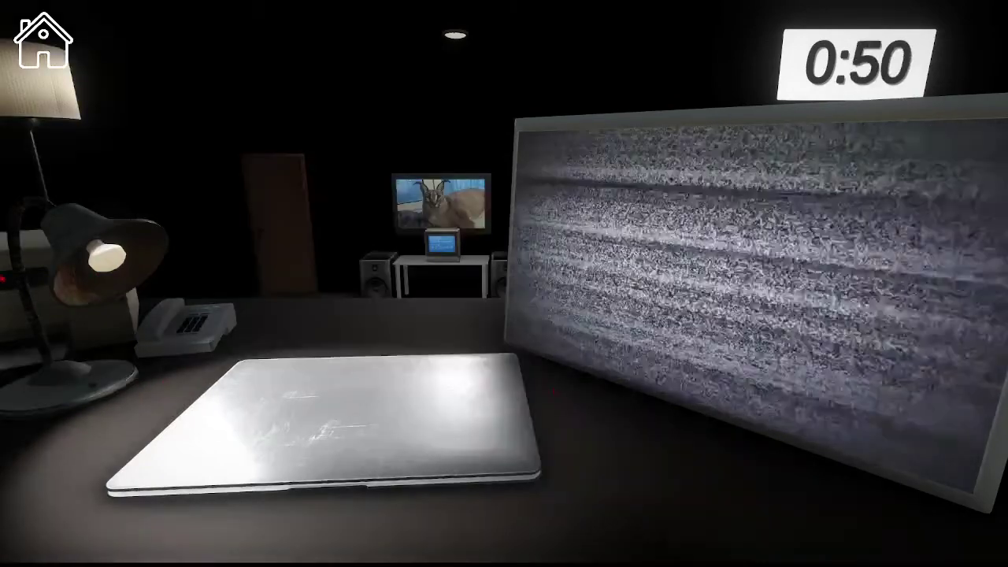
left_click(381, 349)
left_click(473, 280)
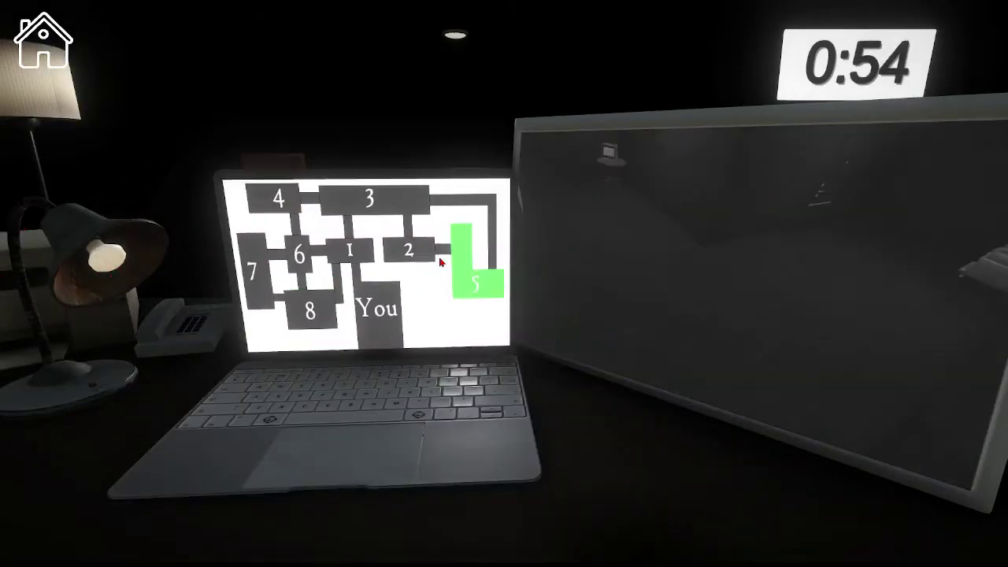
left_click(413, 253)
left_click(351, 250)
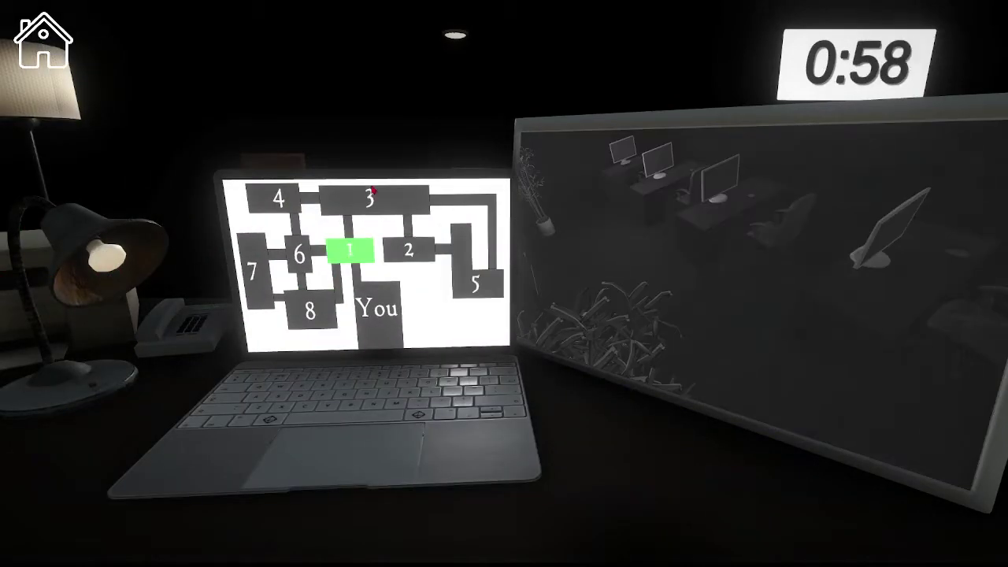
left_click(265, 204)
left_click(242, 281)
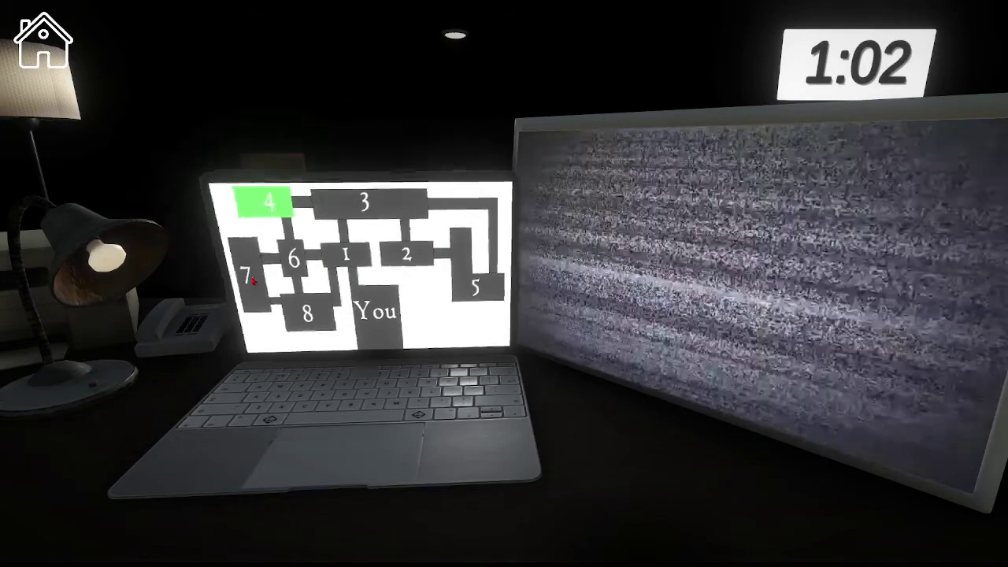
- Reopen the laptop, alternate between cameras 3, 2, 6, 7 and 4, then close it on camera 6
left_click(158, 276)
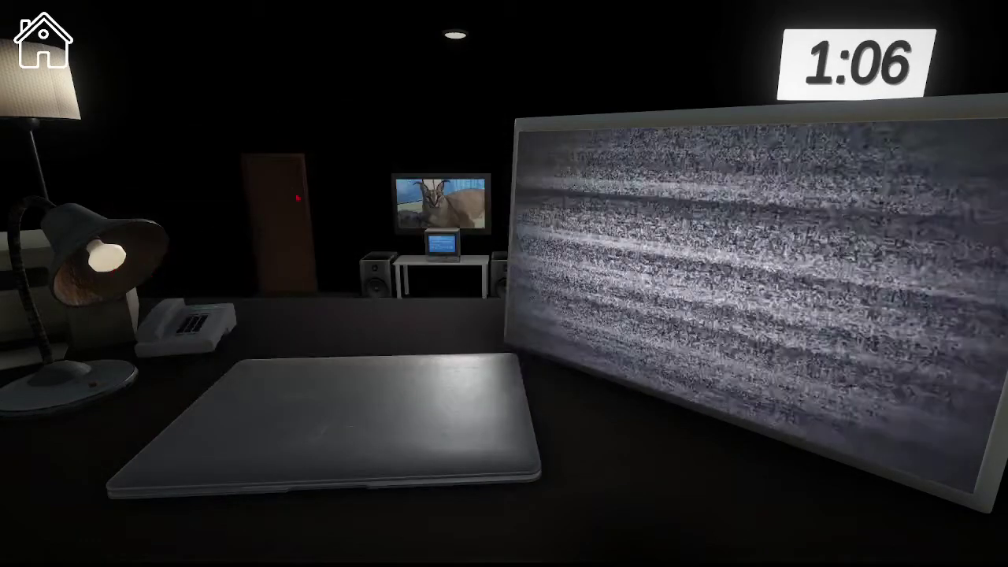
left_click(315, 425)
left_click(406, 199)
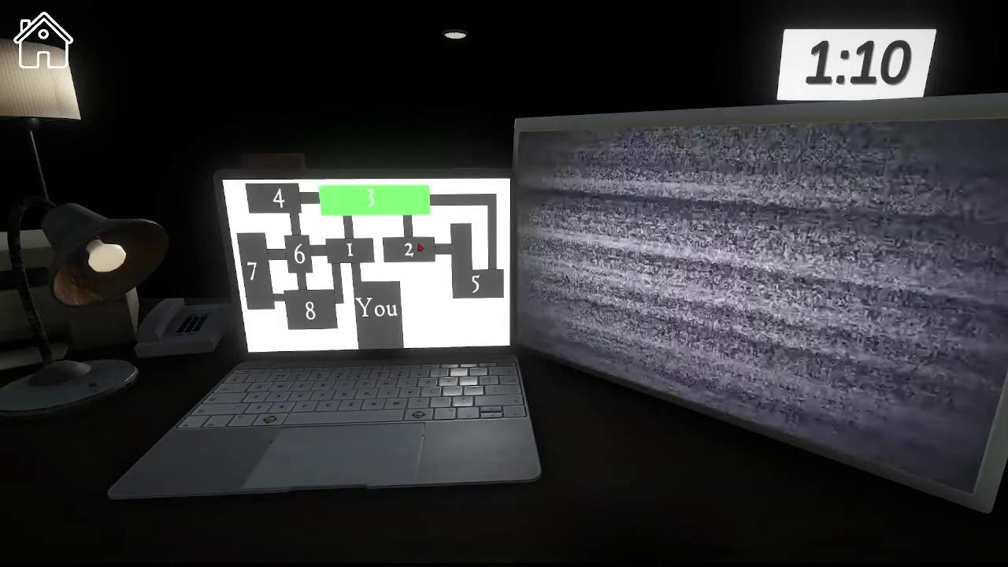
left_click(409, 251)
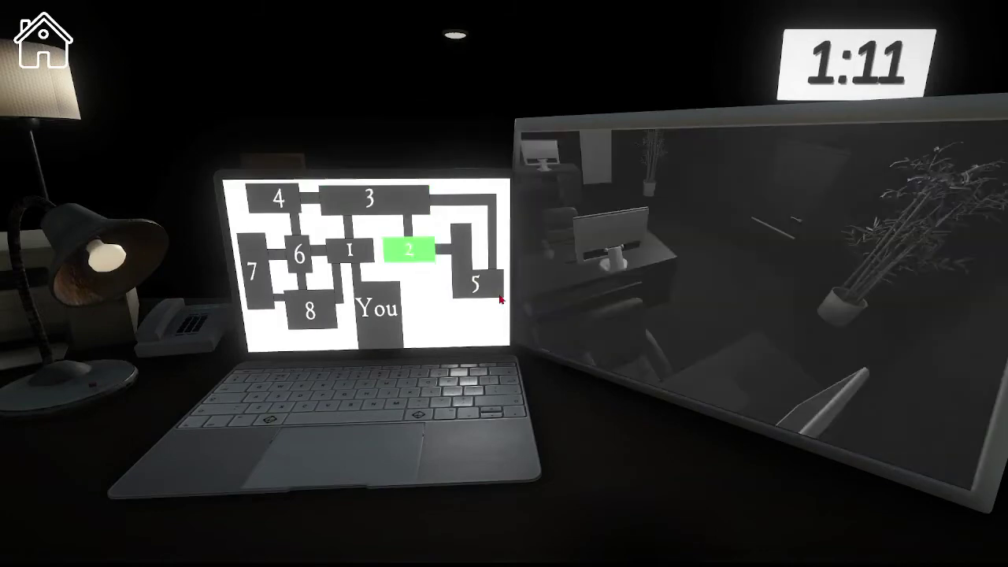
left_click(299, 252)
left_click(264, 260)
left_click(303, 255)
left_click(369, 200)
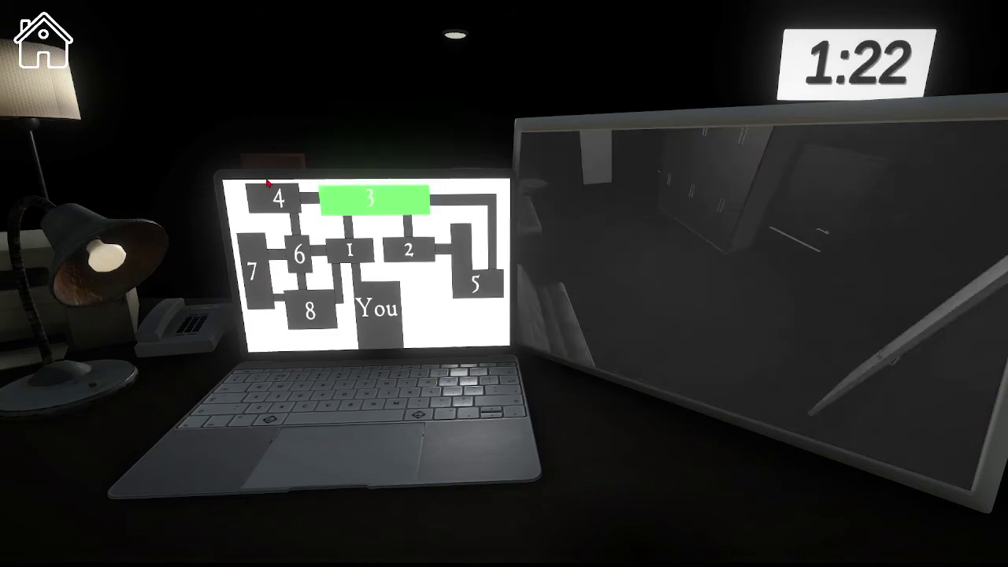
left_click(278, 213)
left_click(301, 248)
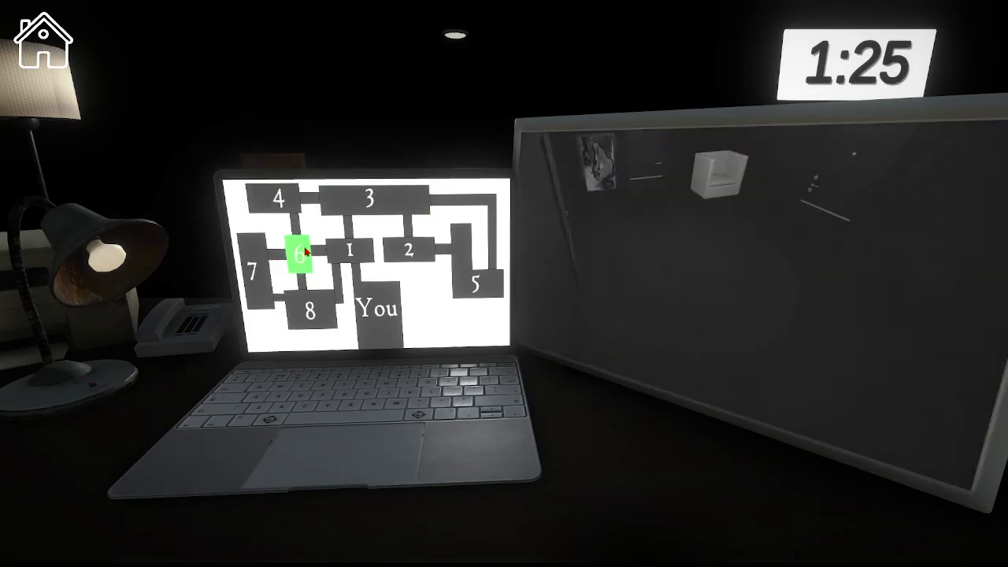
left_click(266, 260)
left_click(298, 263)
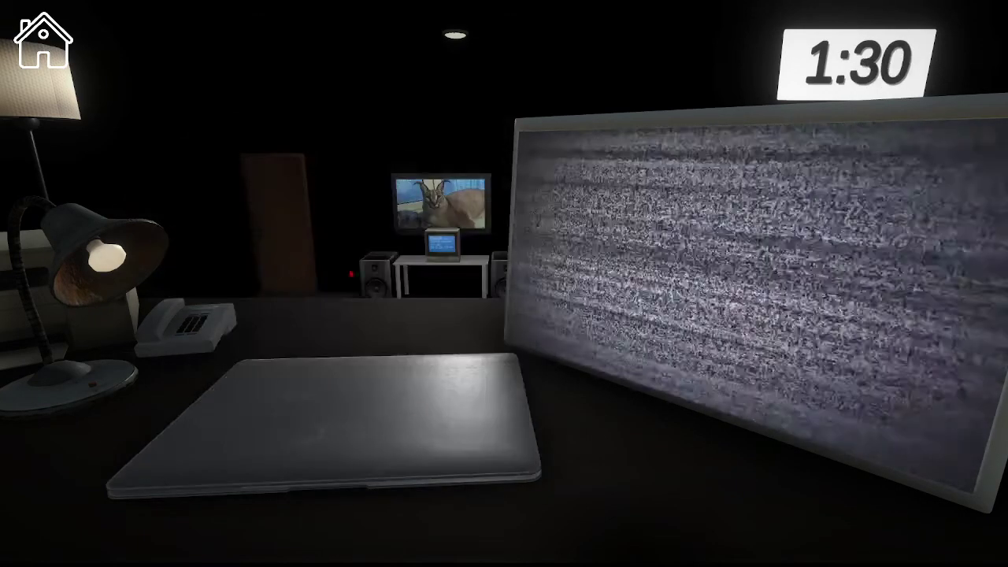
- Reopen the laptop, check cameras 2, 5, 8, 7, 4 and 3, then close it
left_click(360, 418)
left_click(408, 252)
left_click(466, 290)
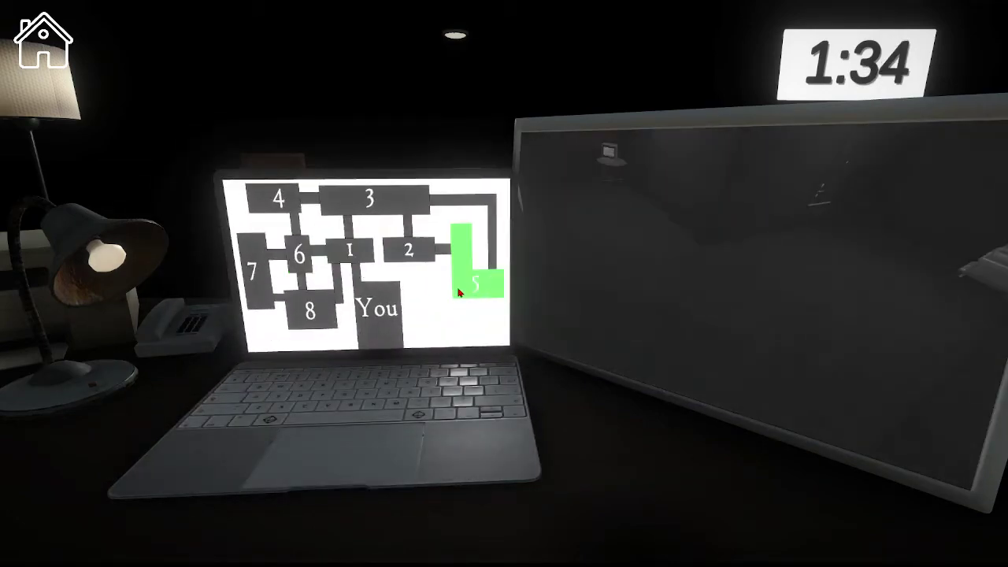
left_click(313, 325)
left_click(271, 260)
left_click(276, 201)
left_click(370, 197)
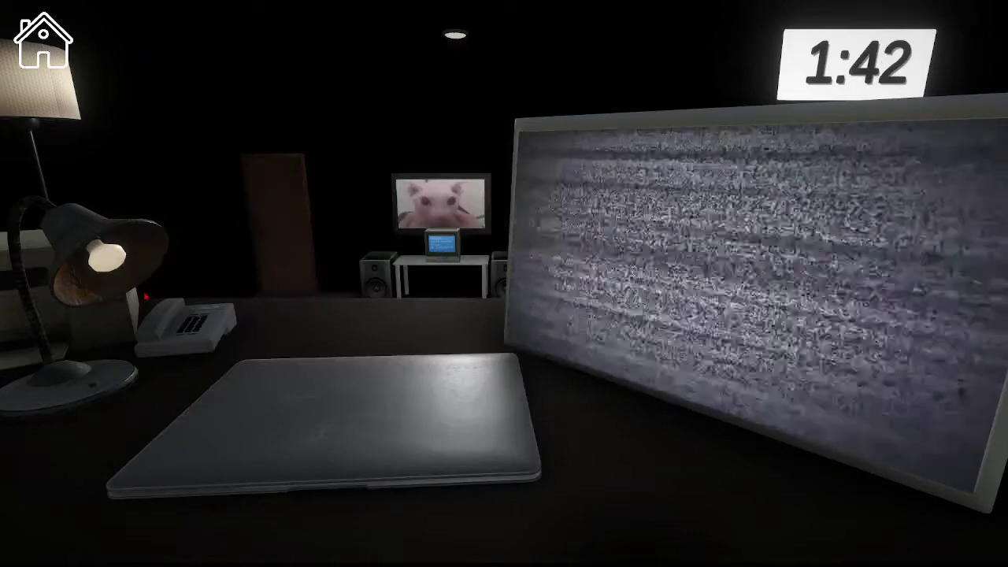
- Reopen the laptop once more and check cameras 4 and 6
left_click(315, 425)
left_click(283, 201)
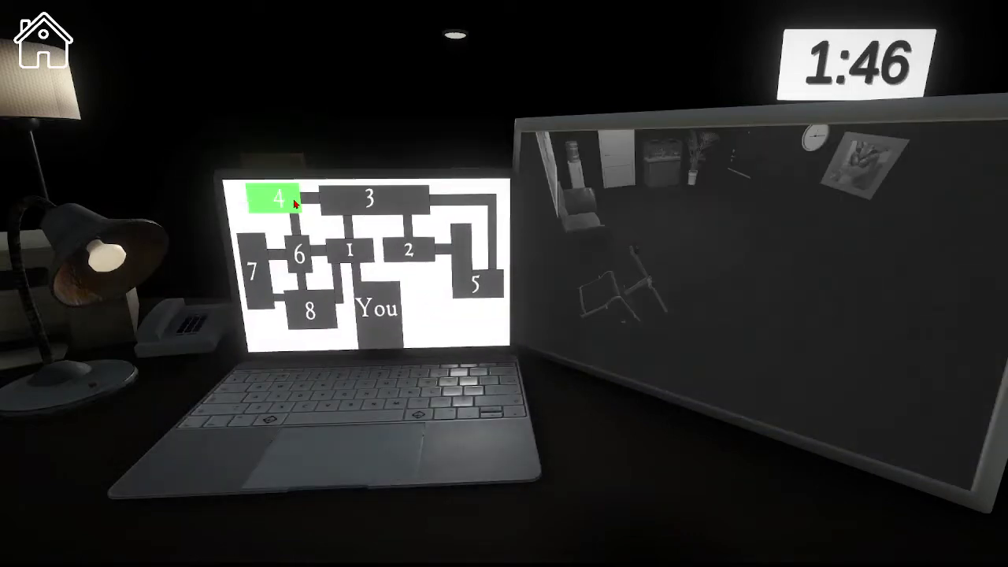
left_click(252, 272)
left_click(351, 253)
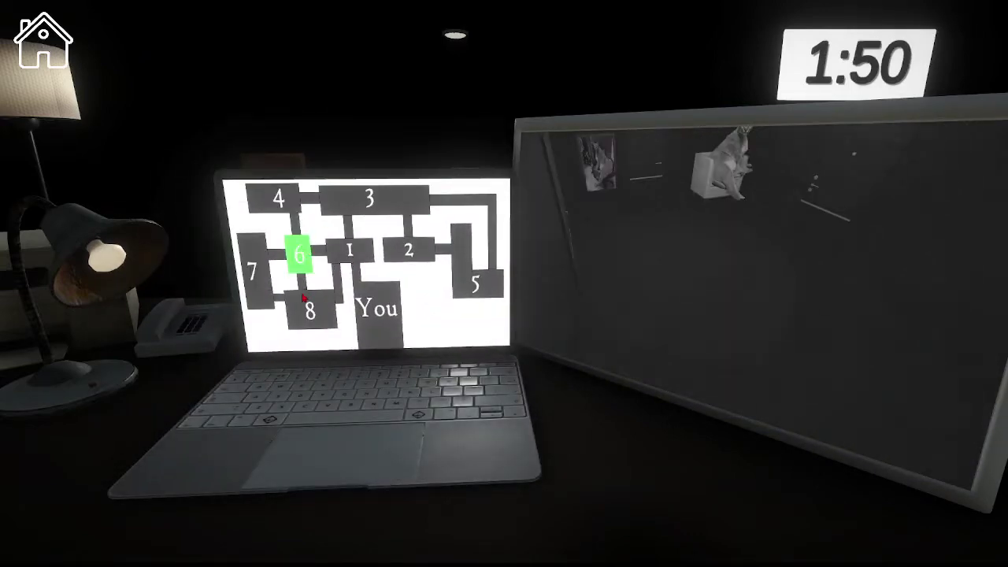